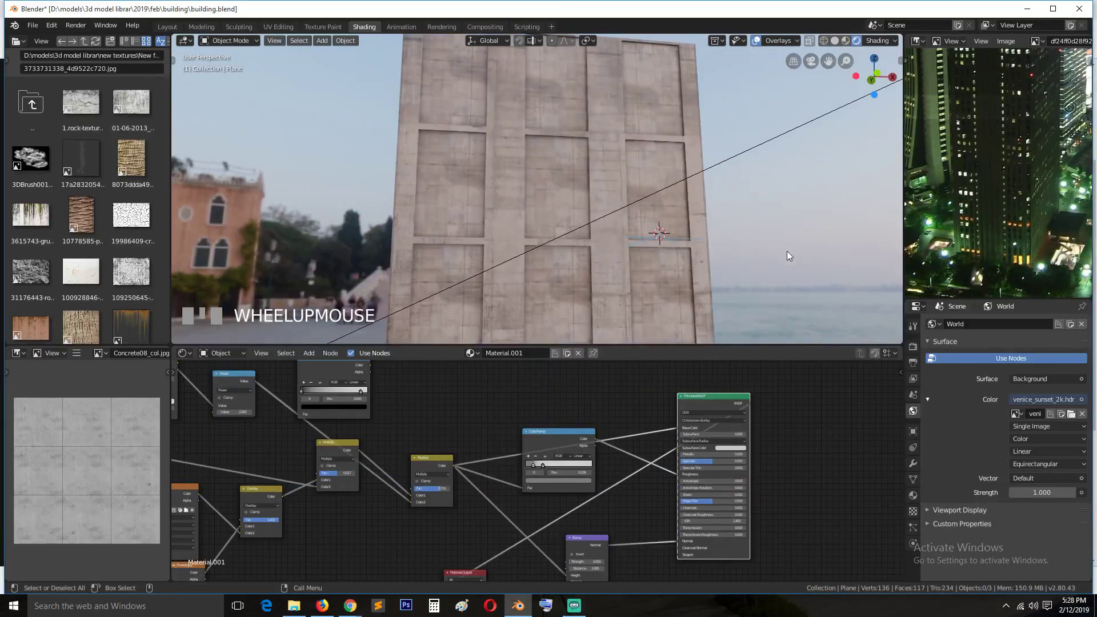
Save the building file
{"action": "key", "text": "ctrl+s"}
{"action": "mouse_move", "coordinate": [657, 261]}
{"action": "middle_mouse_down"}
{"action": "mouse_move", "coordinate": [659, 283]}
{"action": "mouse_move", "coordinate": [657, 263]}
{"action": "middle_mouse_up"}
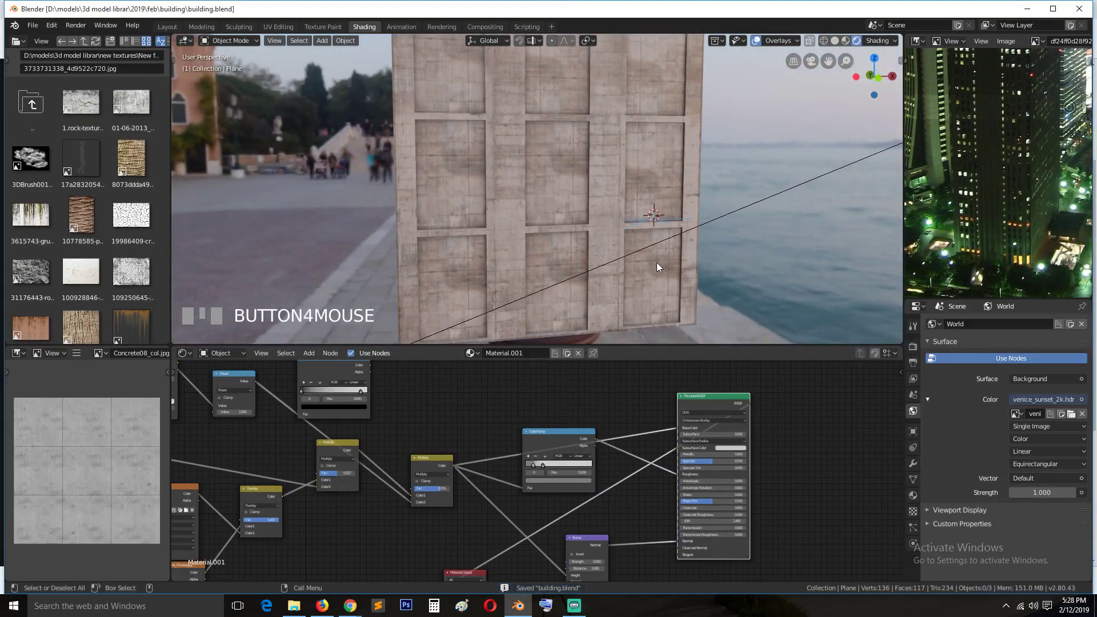
{"action": "scroll", "coordinate": [618, 261], "scroll_direction": "down", "scroll_amount": 2}
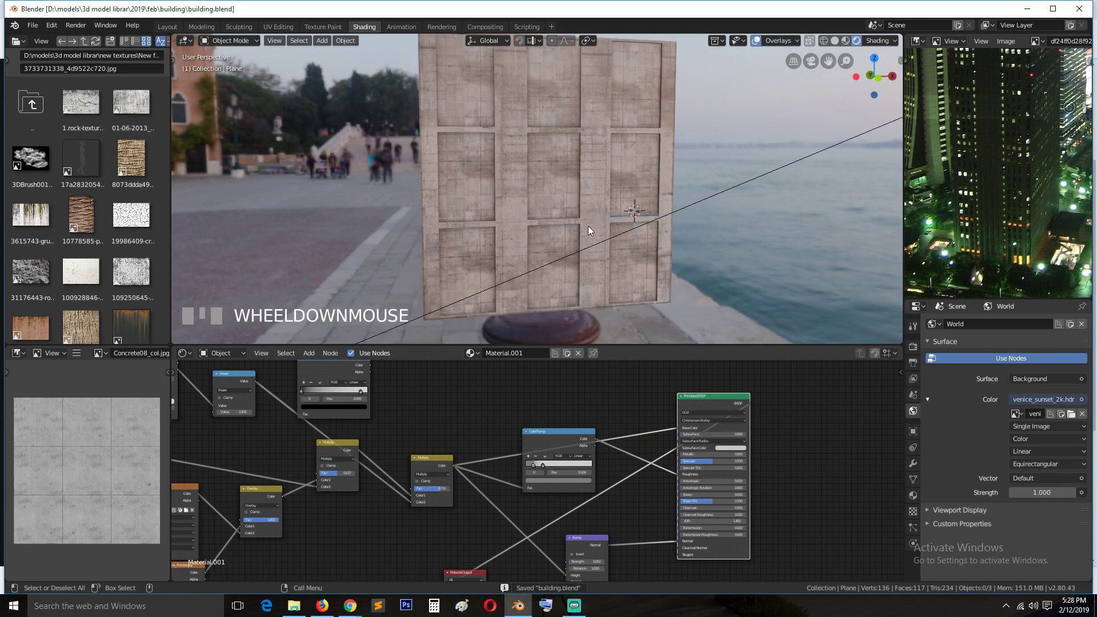
Add a second material slot to the building plane with a new material named window_1
{"action": "left_click", "coordinate": [583, 221]}
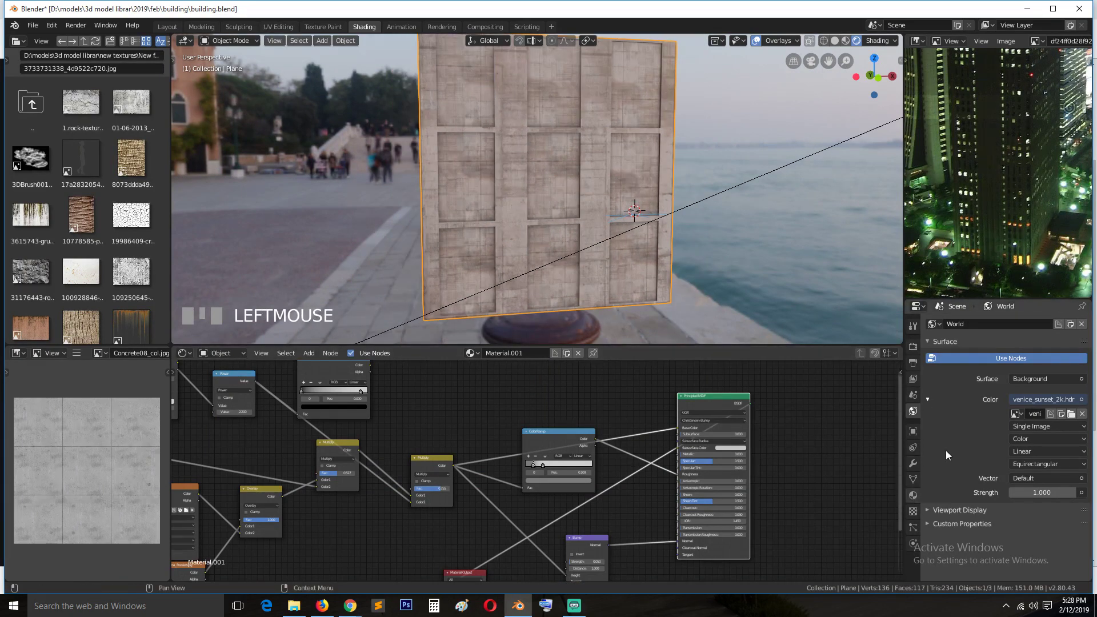
{"action": "left_click", "coordinate": [913, 495]}
{"action": "left_click", "coordinate": [1082, 323]}
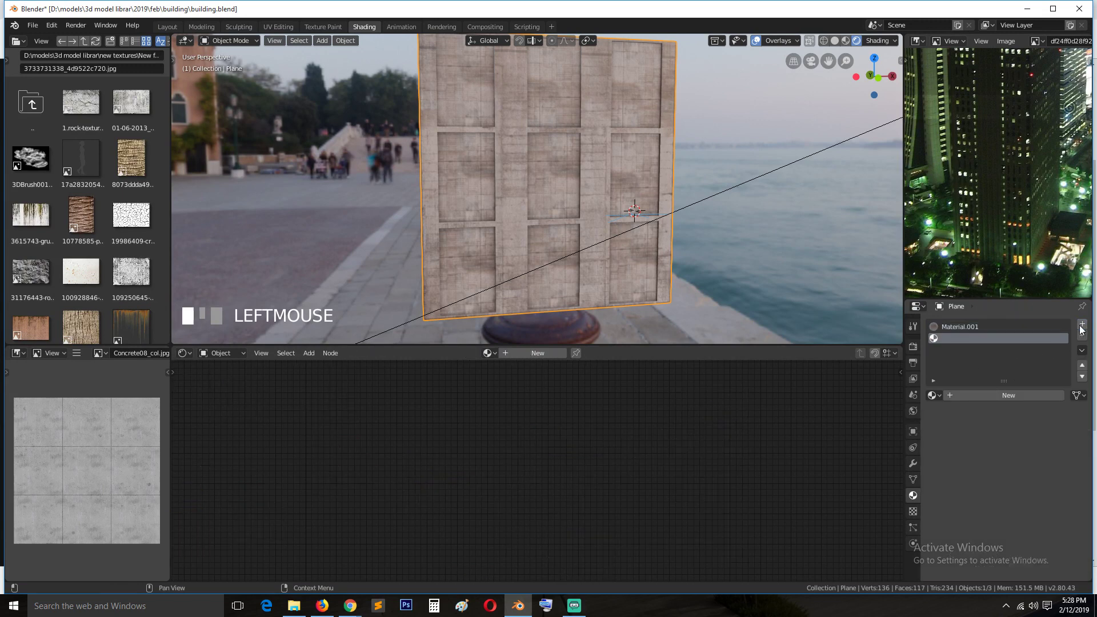
{"action": "left_click", "coordinate": [1005, 395]}
{"action": "left_click", "coordinate": [1001, 394]}
{"action": "type", "text": "windo"}
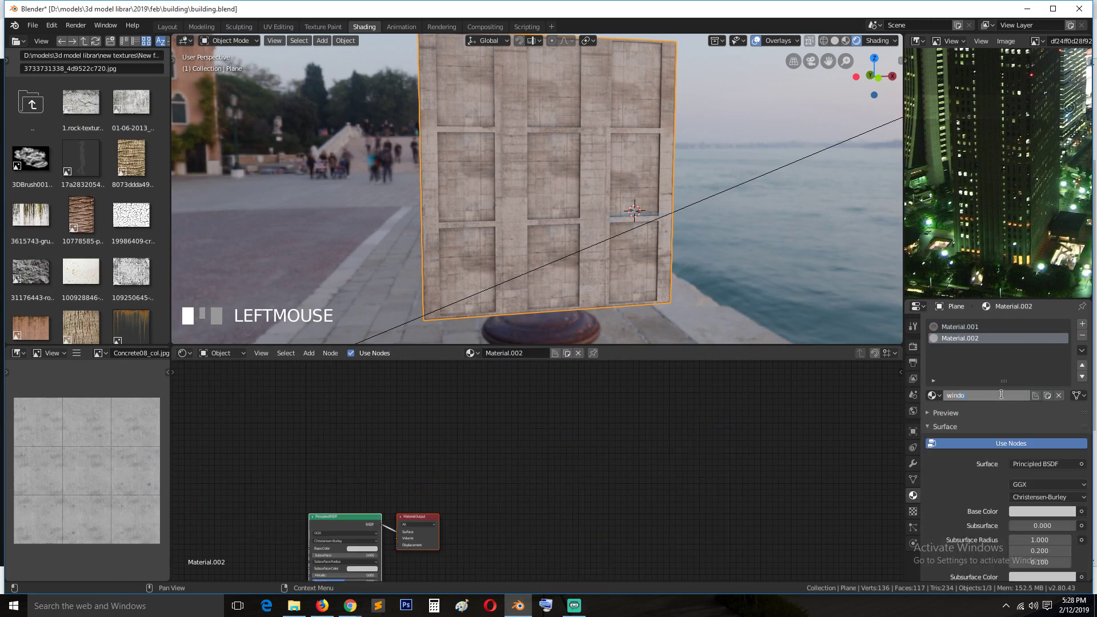
{"action": "type", "text": "w_1"}
{"action": "left_click", "coordinate": [787, 305]}
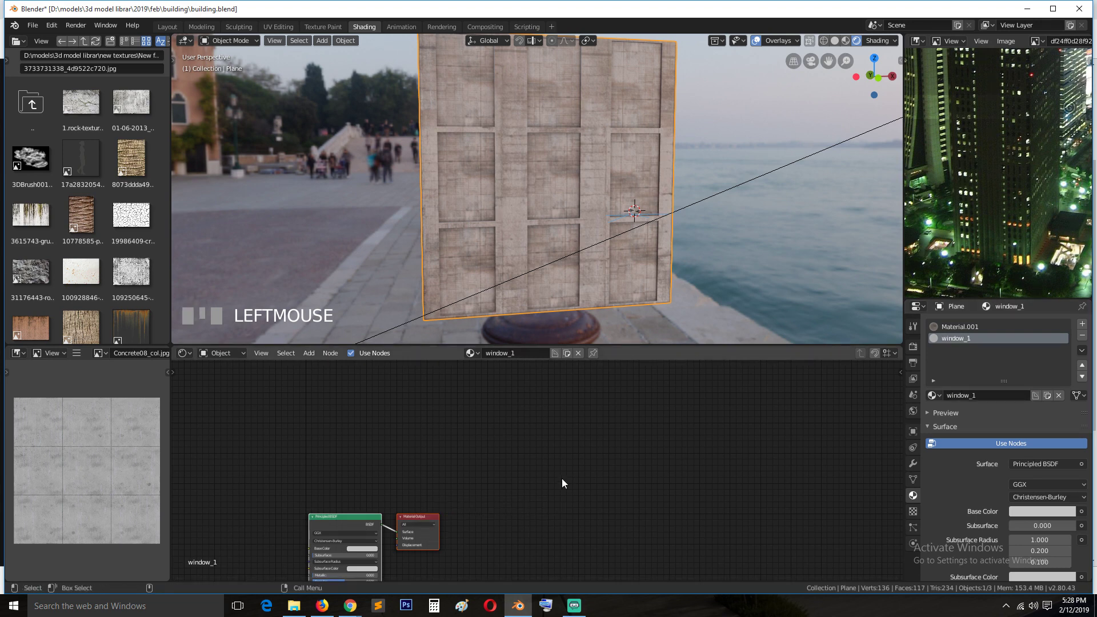
Spread out the Principled BSDF and Material Output nodes of window_1 and save the file
{"action": "left_click_drag", "start_coordinate": [437, 538], "coordinate": [551, 524]}
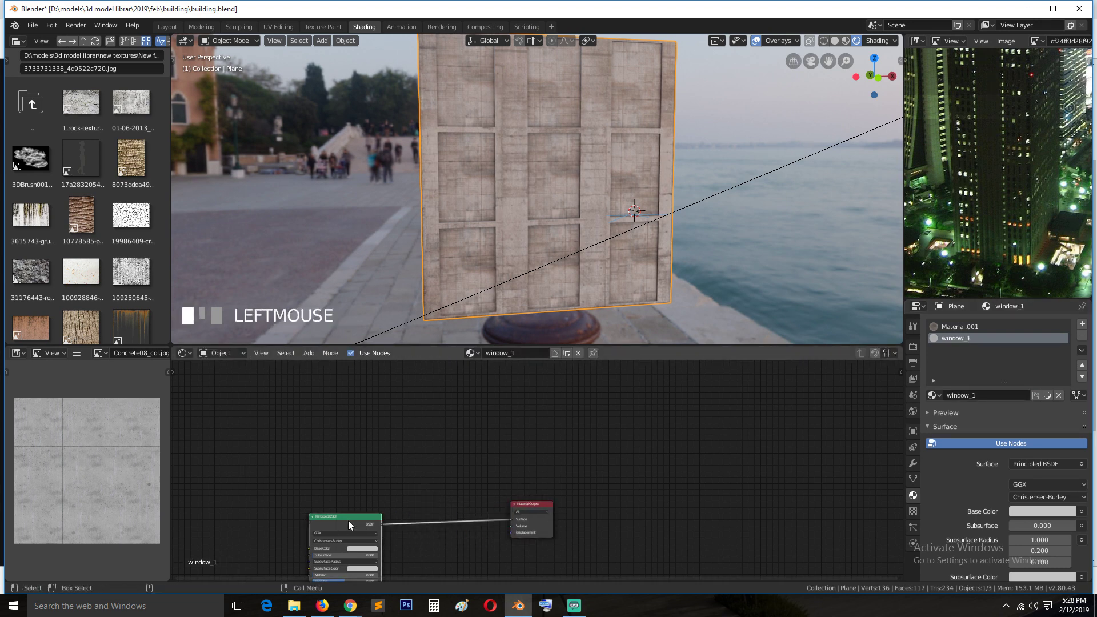
{"action": "left_click_drag", "start_coordinate": [349, 520], "coordinate": [483, 429]}
{"action": "left_click_drag", "start_coordinate": [527, 505], "coordinate": [647, 469]}
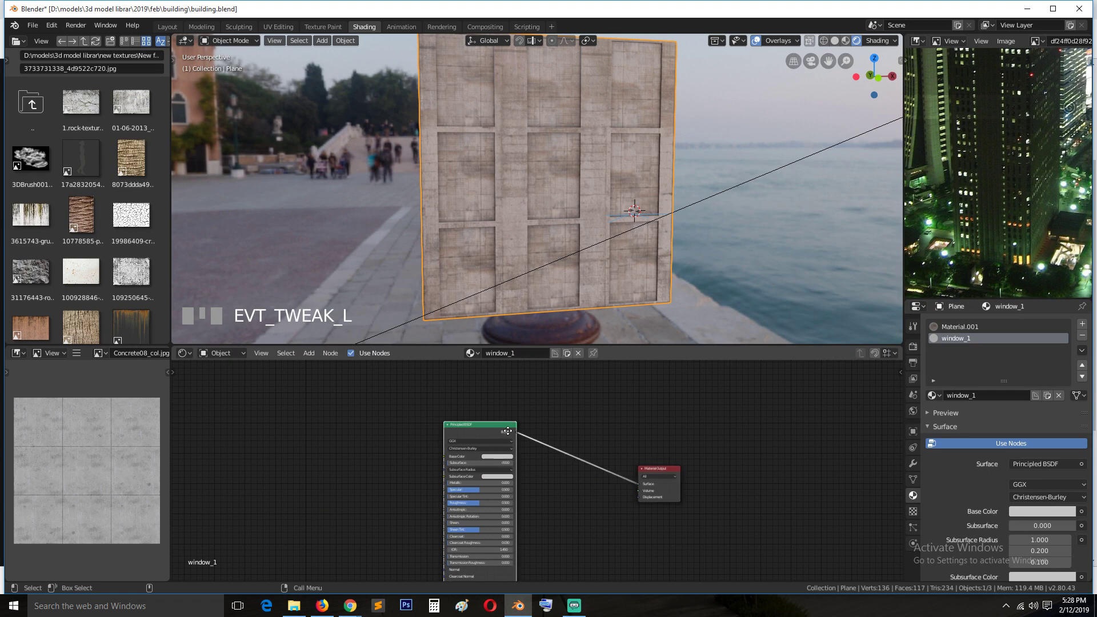
{"action": "left_click_drag", "start_coordinate": [480, 451], "coordinate": [560, 438]}
{"action": "key", "text": "ctrl+s"}
{"action": "key", "text": "shift+a"}
{"action": "key", "text": "Escape"}
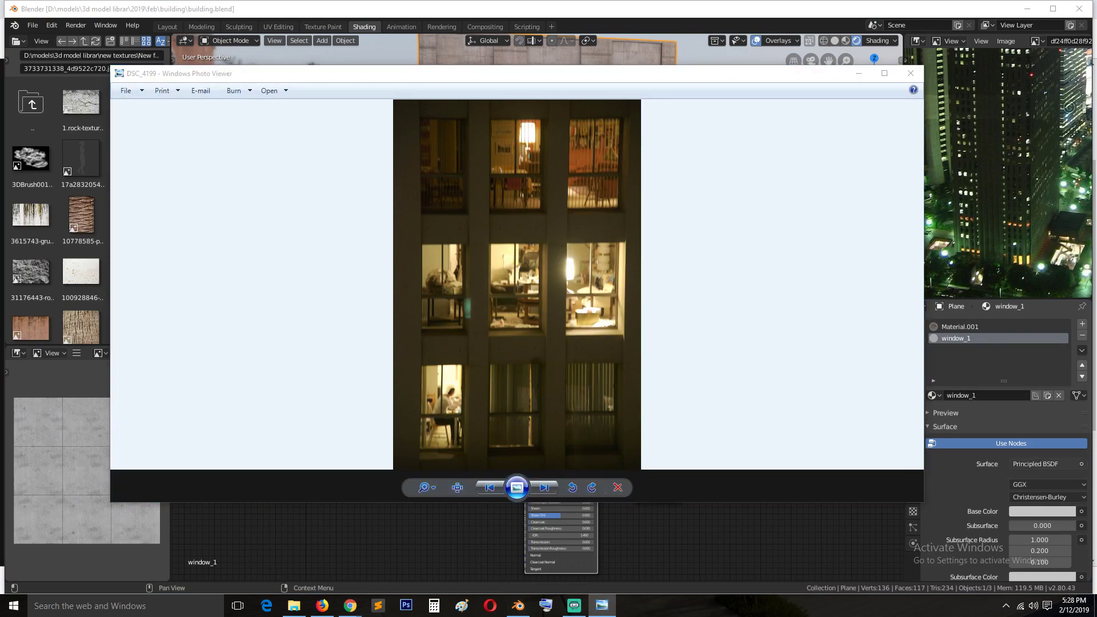
Compare the night window photo DSC_4199 with the high-rise glass textures in Windows Photo Viewer
{"action": "left_click_drag", "start_coordinate": [758, 74], "coordinate": [752, 127]}
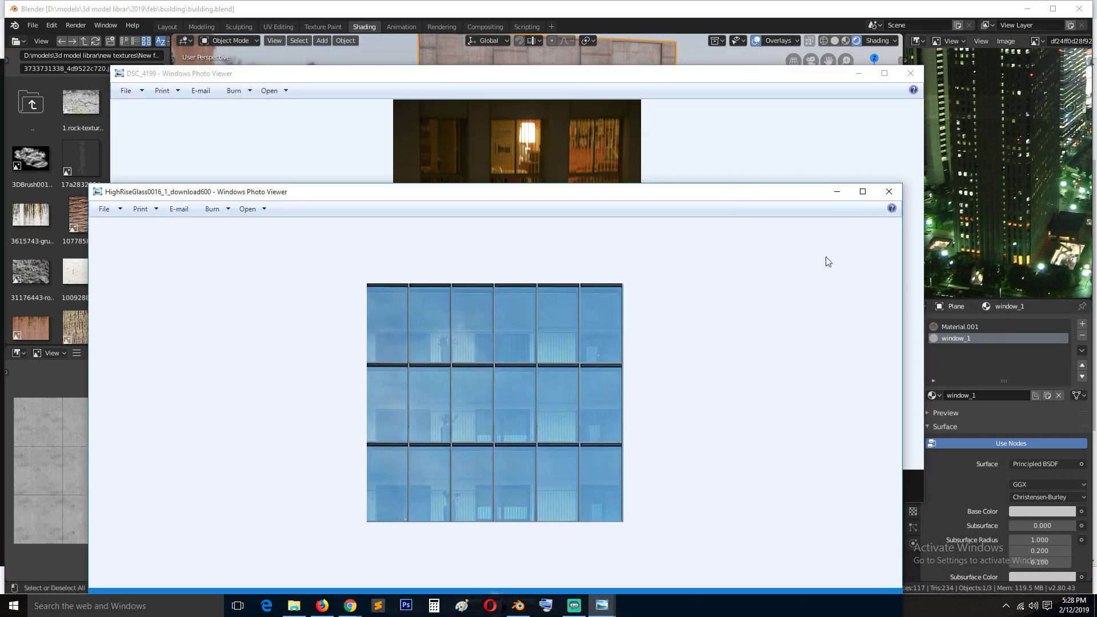
{"action": "left_click_drag", "start_coordinate": [898, 254], "coordinate": [367, 253]}
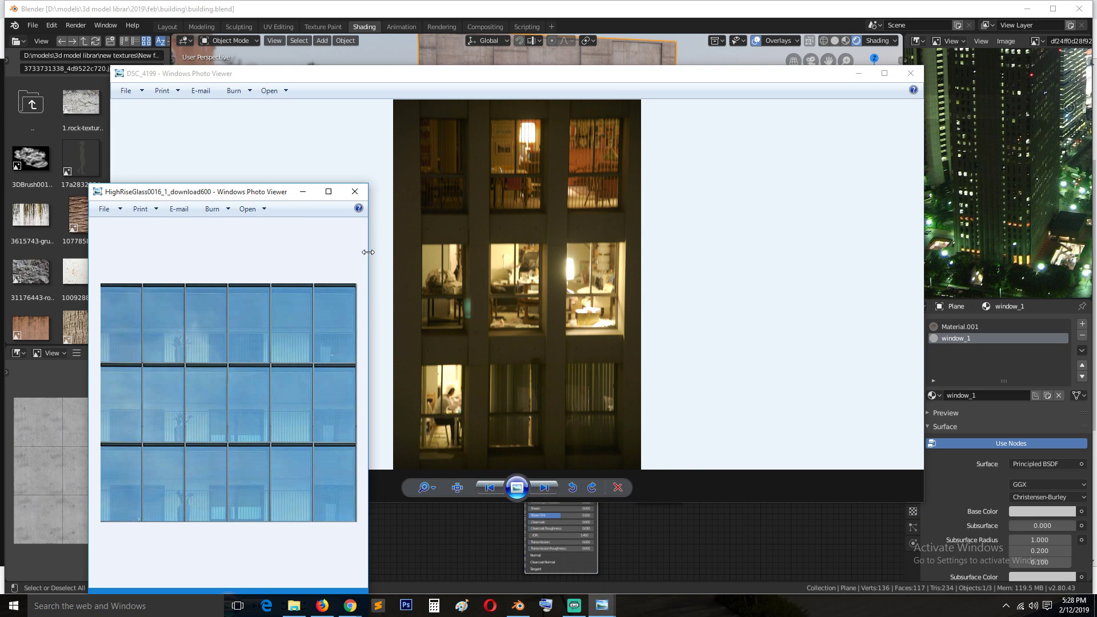
{"action": "left_click", "coordinate": [404, 83]}
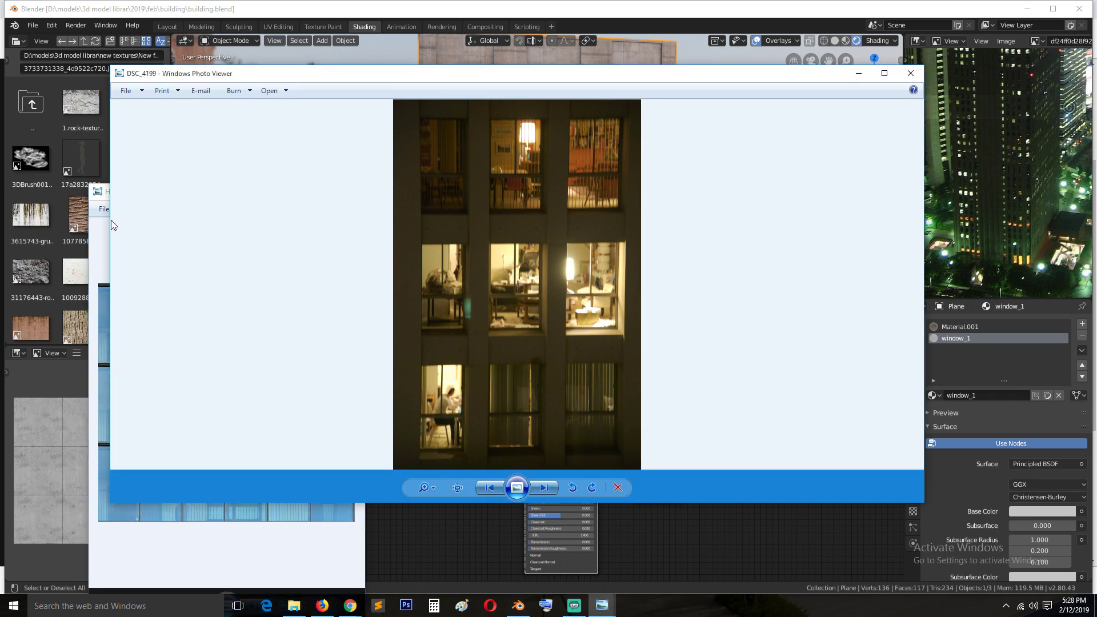
{"action": "left_click_drag", "start_coordinate": [110, 220], "coordinate": [485, 233]}
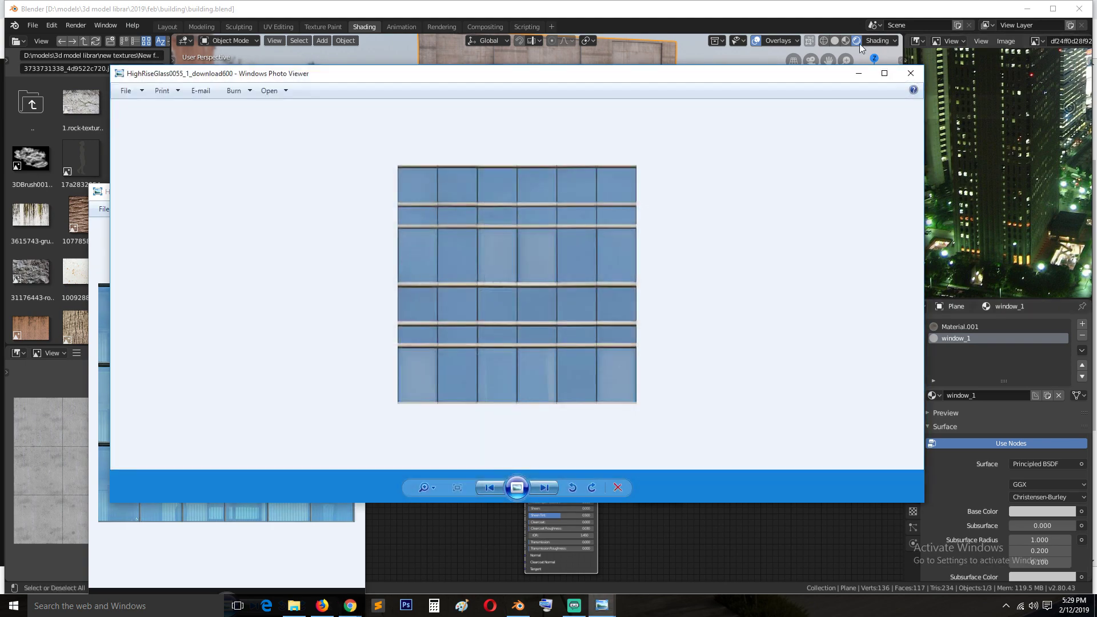
{"action": "left_click", "coordinate": [912, 73]}
{"action": "left_click", "coordinate": [719, 112]}
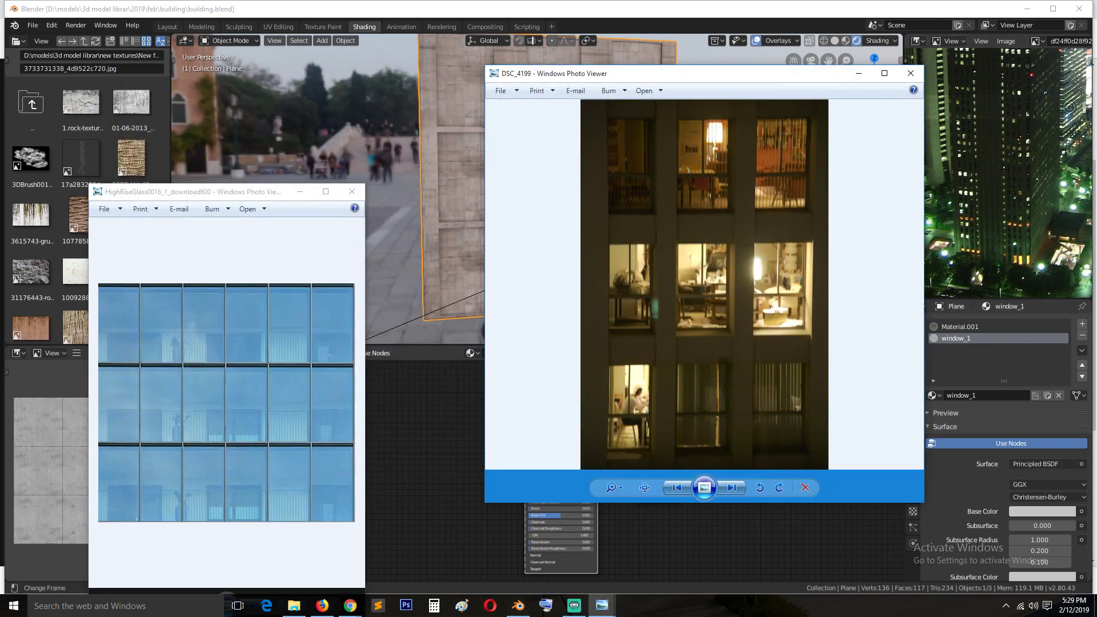
Bring DSC_4199.jpg into the window_1 material as an image texture and connect its Color to the Base Color
{"action": "left_click_drag", "start_coordinate": [1096, 502], "coordinate": [520, 433]}
{"action": "left_click", "coordinate": [420, 460]}
{"action": "scroll", "coordinate": [464, 459], "scroll_direction": "up", "scroll_amount": 2}
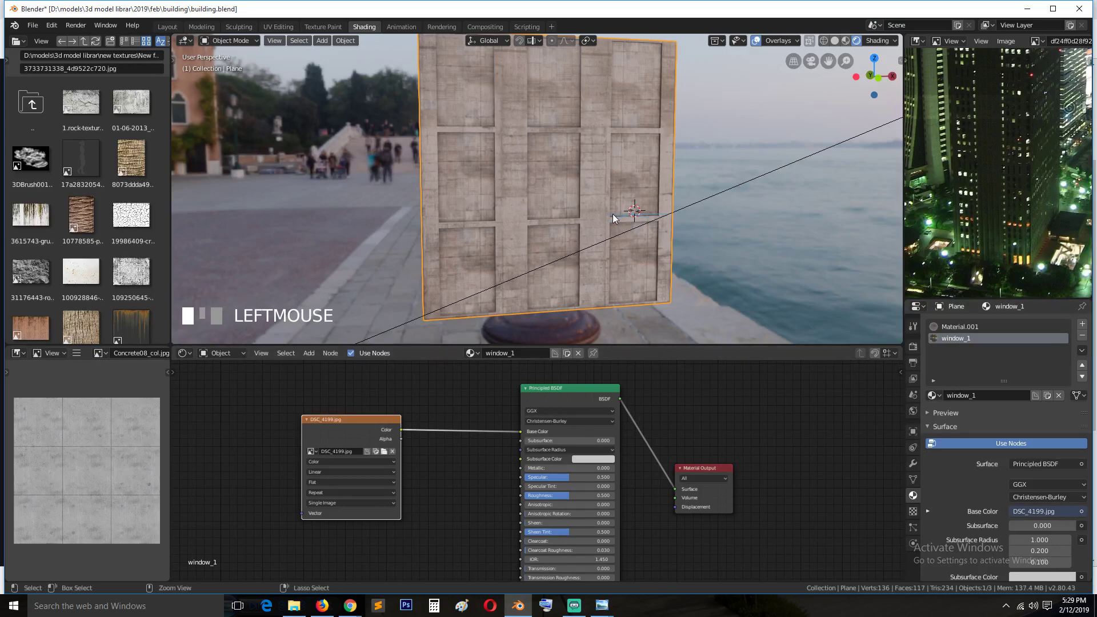
Save the file and assign the window_1 material to the nine selected window faces of the plane
{"action": "key", "text": "ctrl+s"}
{"action": "key", "text": "Tab"}
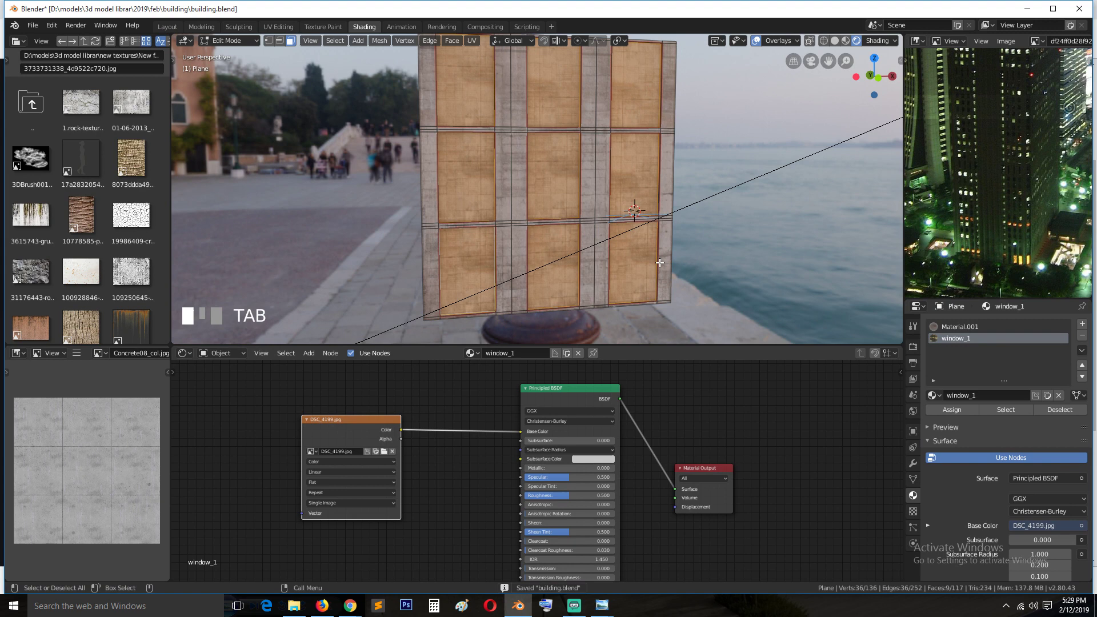
{"action": "left_click", "coordinate": [936, 409]}
{"action": "key", "text": "Tab"}
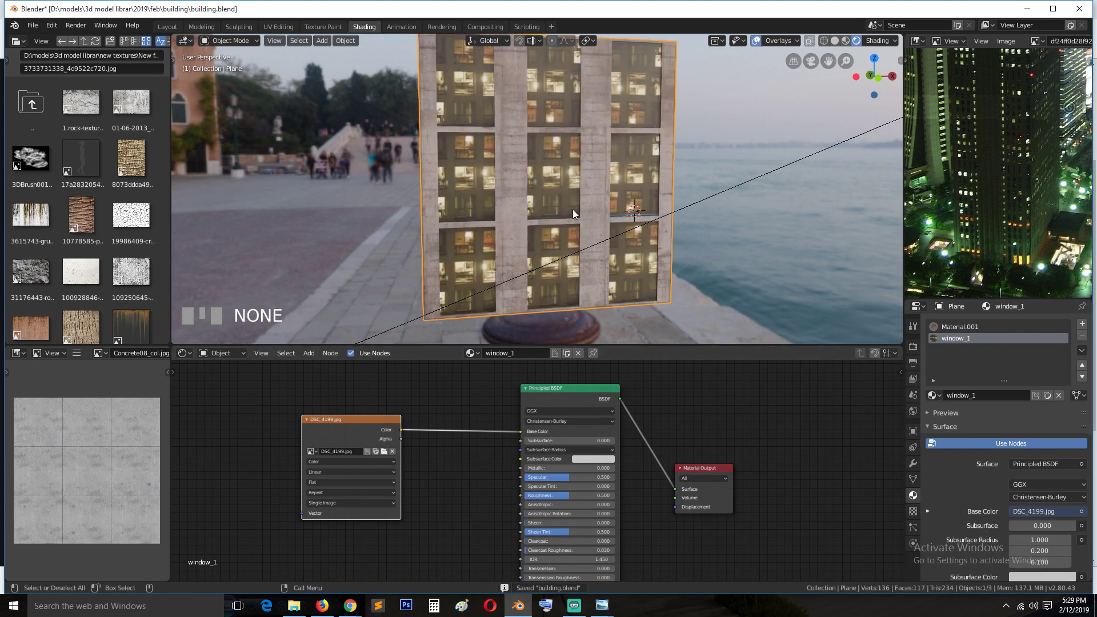
Set up the UV Editing workspace with DSC_4199.jpg behind the UVs and textured material shading in the 3D view
{"action": "key", "text": "grave"}
{"action": "scroll", "coordinate": [607, 263], "scroll_direction": "up", "scroll_amount": 4}
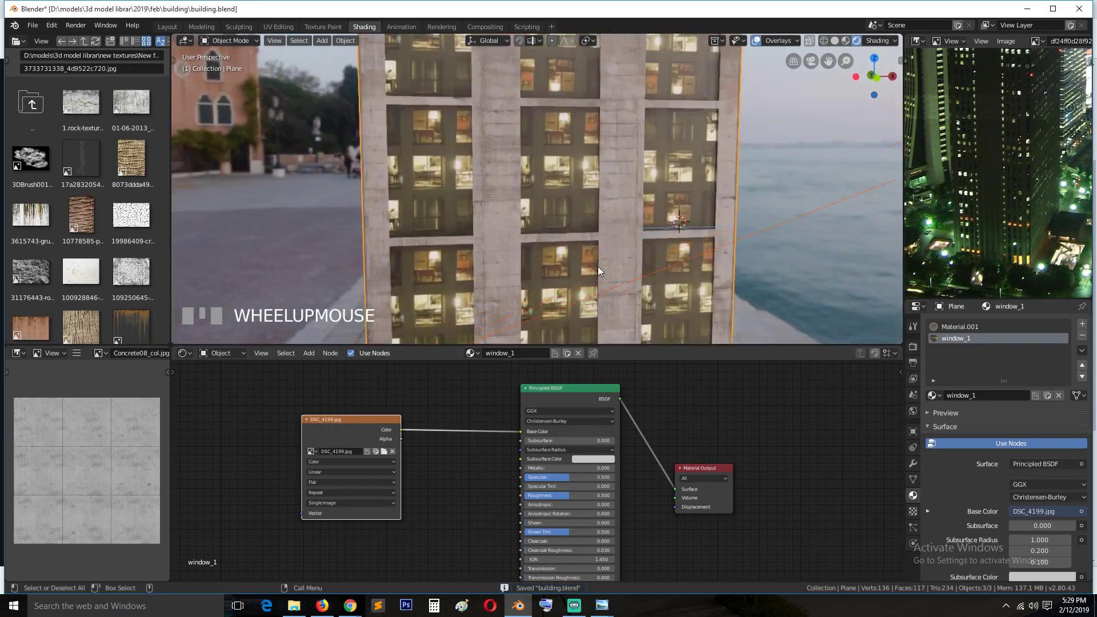
{"action": "scroll", "coordinate": [597, 266], "scroll_direction": "up", "scroll_amount": 1}
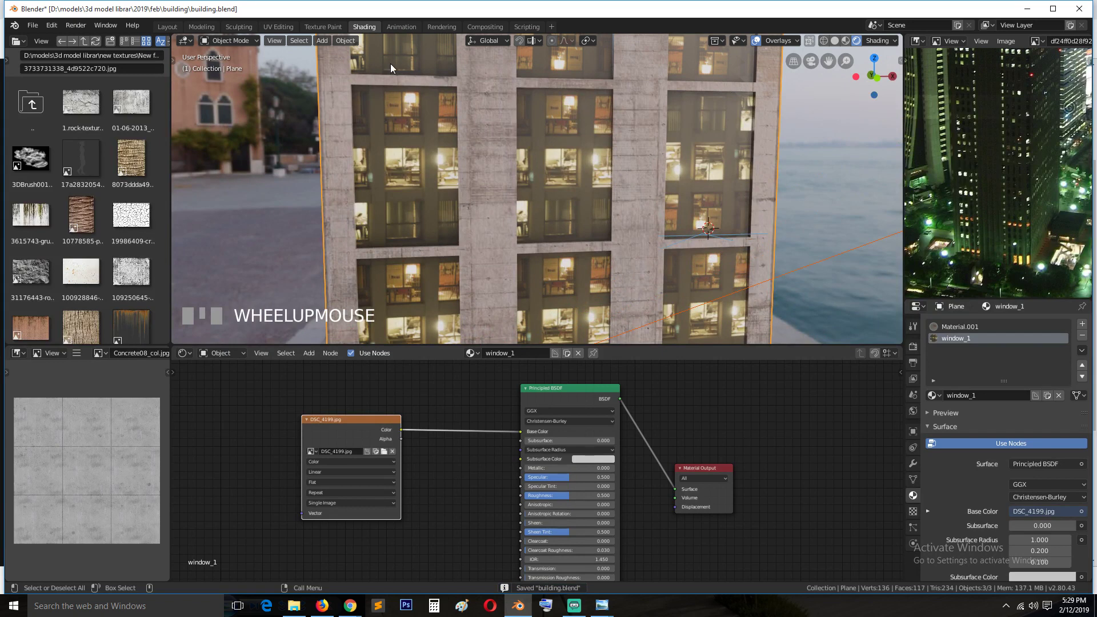
{"action": "left_click", "coordinate": [284, 25]}
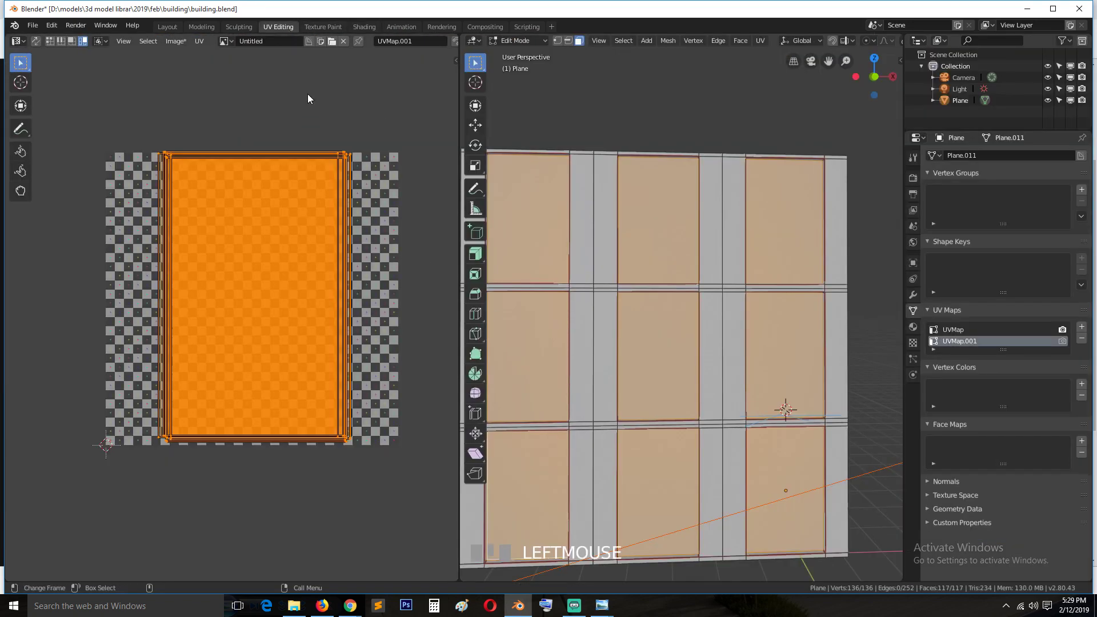
{"action": "left_click", "coordinate": [224, 41]}
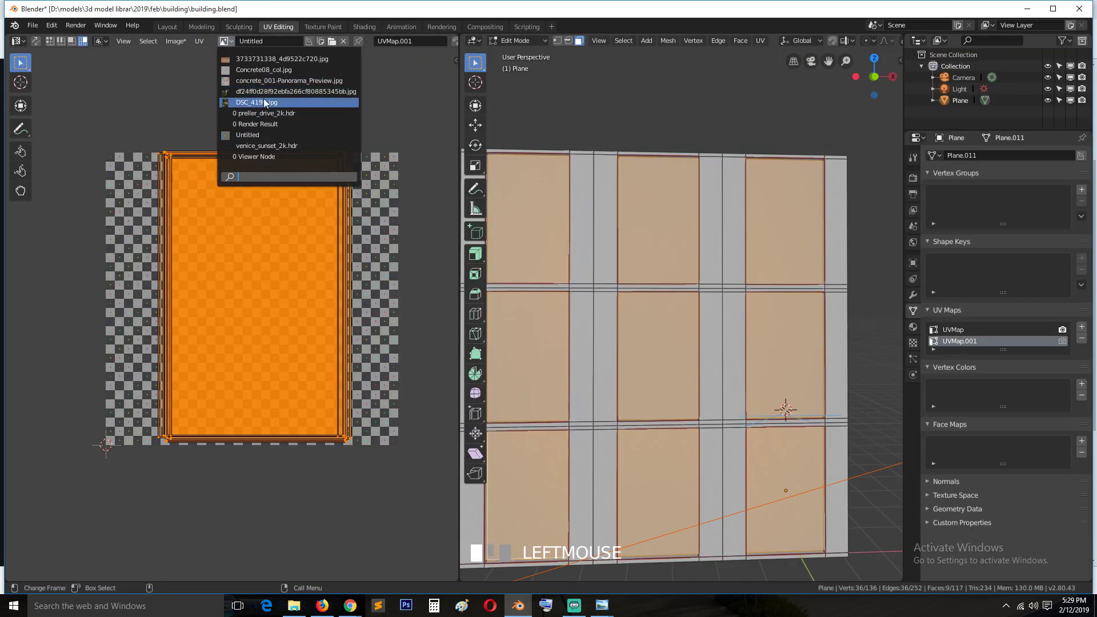
{"action": "left_click", "coordinate": [264, 101]}
{"action": "scroll", "coordinate": [842, 46], "scroll_direction": "down", "scroll_amount": 5}
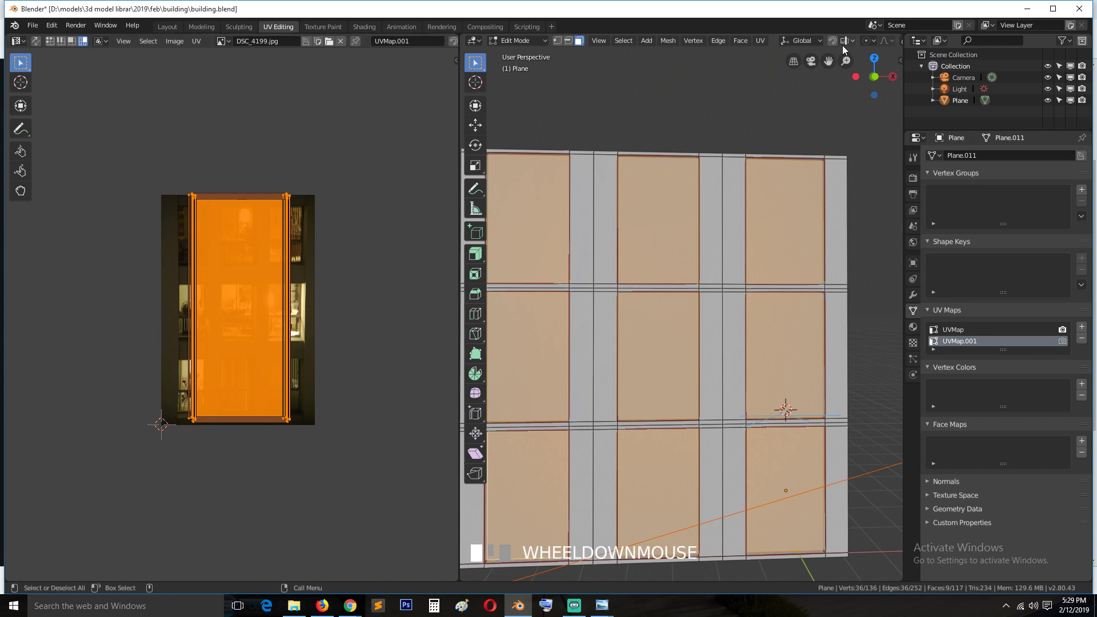
{"action": "left_click", "coordinate": [846, 41]}
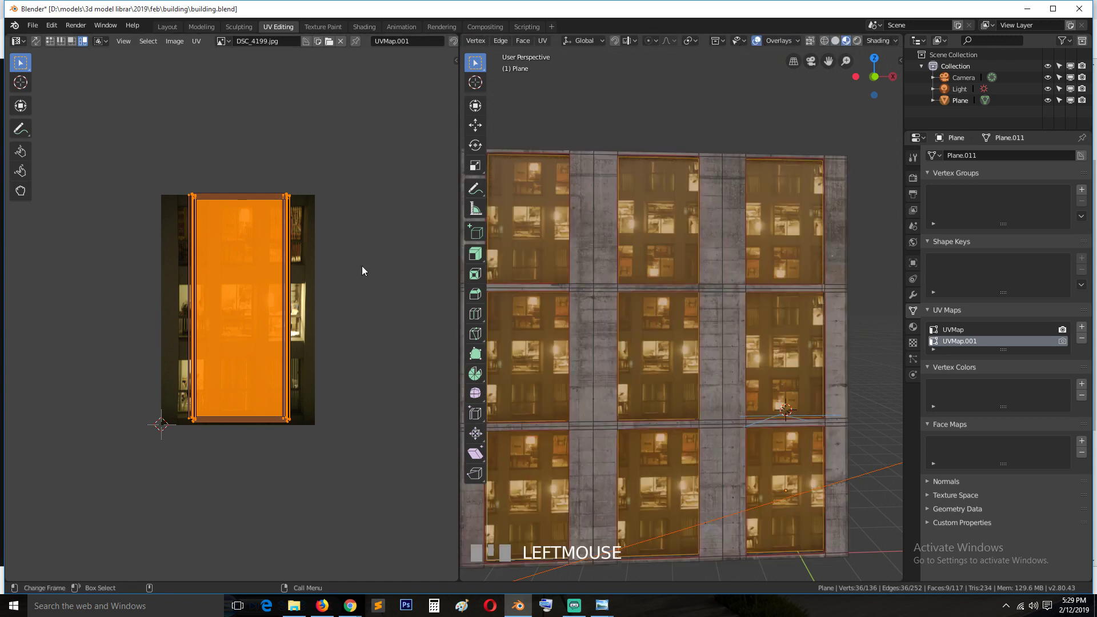
Scale the stacked window UVs down to roughly the size of the photo's central window
{"action": "key", "text": "s"}
{"action": "left_click", "coordinate": [303, 341]}
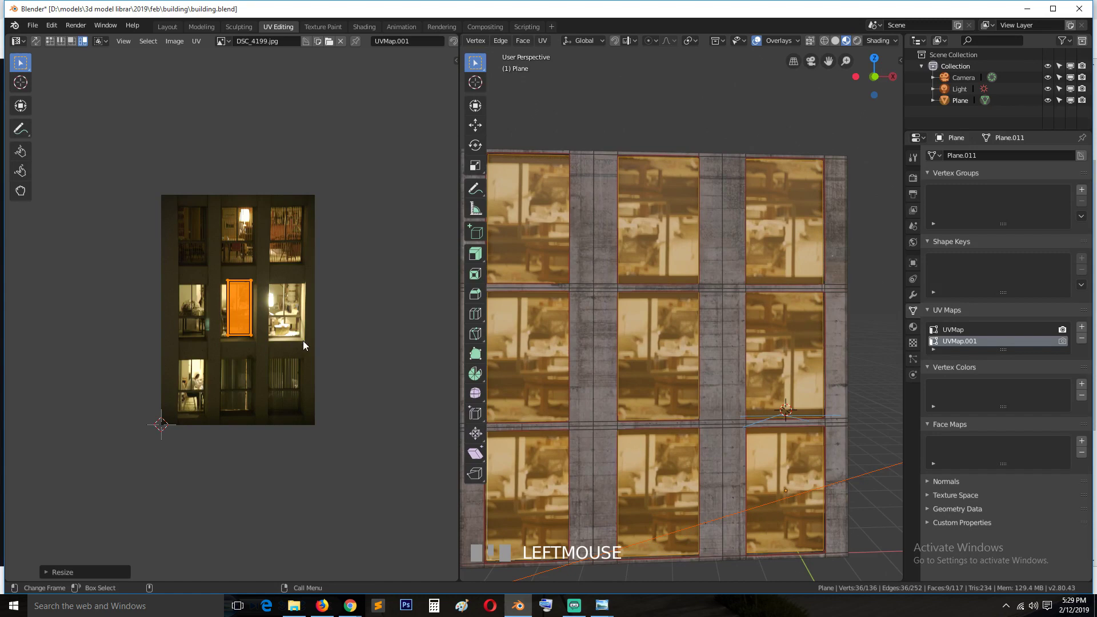
{"action": "scroll", "coordinate": [303, 338], "scroll_direction": "up", "scroll_amount": 3}
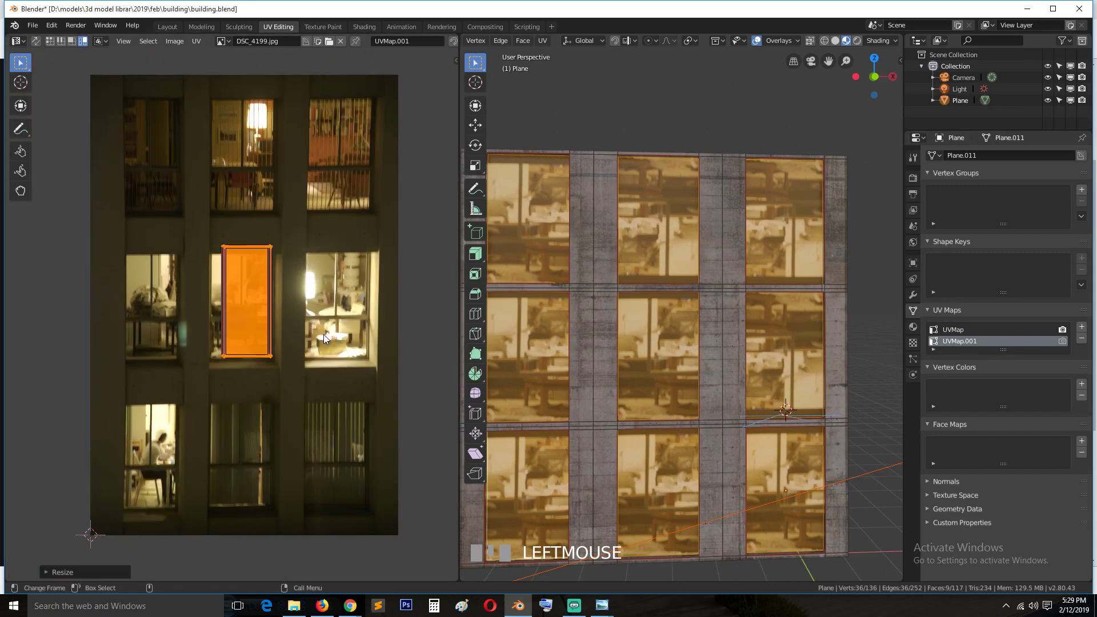
Select a single window UV face from the stack and move it onto the bright window in the photo's middle row
{"action": "key", "text": "3"}
{"action": "left_click", "coordinate": [264, 291]}
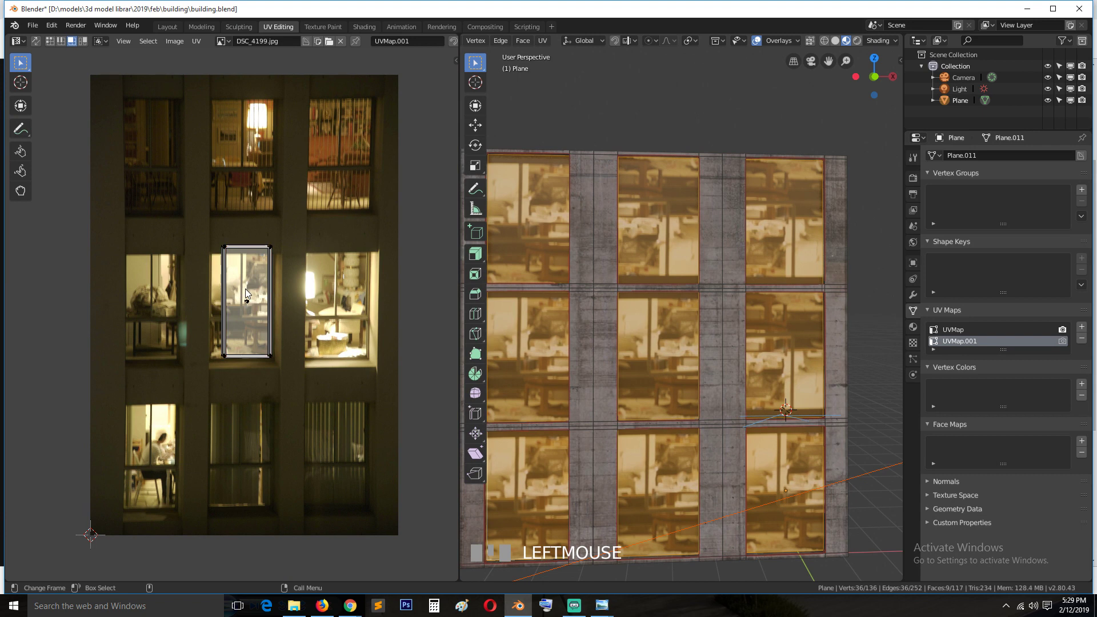
{"action": "key", "text": "g"}
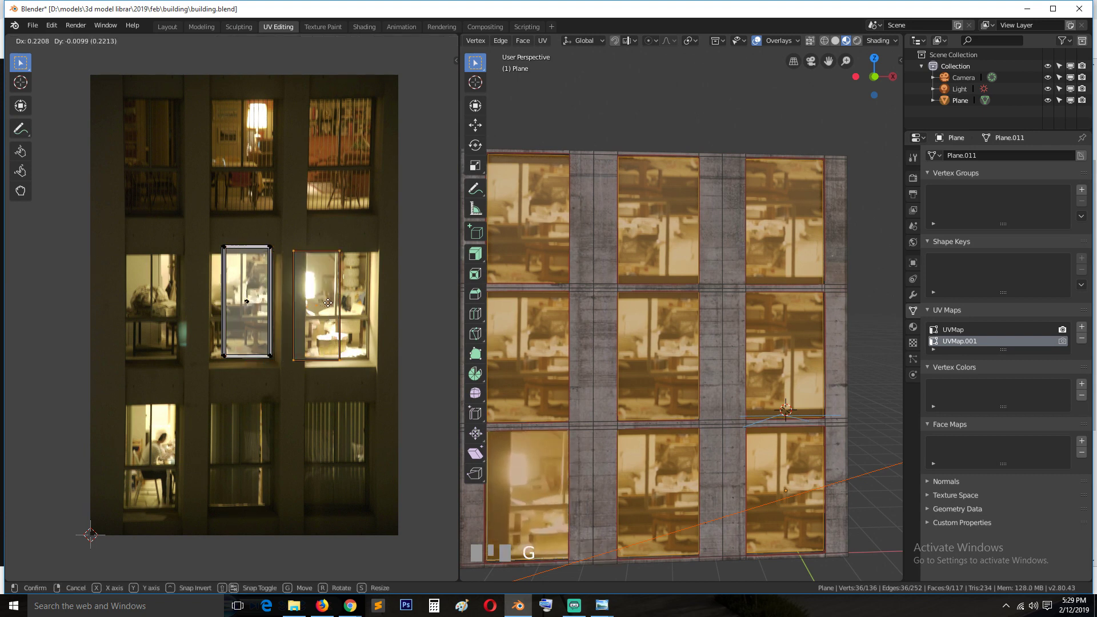
{"action": "left_click", "coordinate": [338, 311]}
{"action": "scroll", "coordinate": [601, 377], "scroll_direction": "down", "scroll_amount": 2}
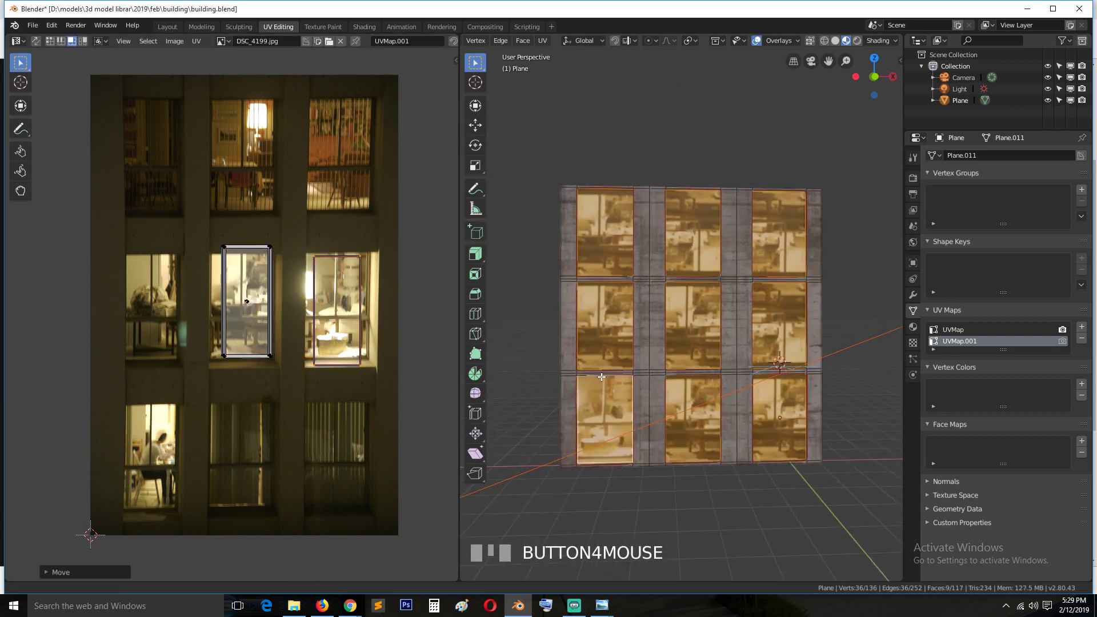
Scale and nudge the separated UV face until it fits the frame of the bright middle-row window
{"action": "key", "text": "s"}
{"action": "left_click", "coordinate": [401, 330]}
{"action": "key", "text": "g"}
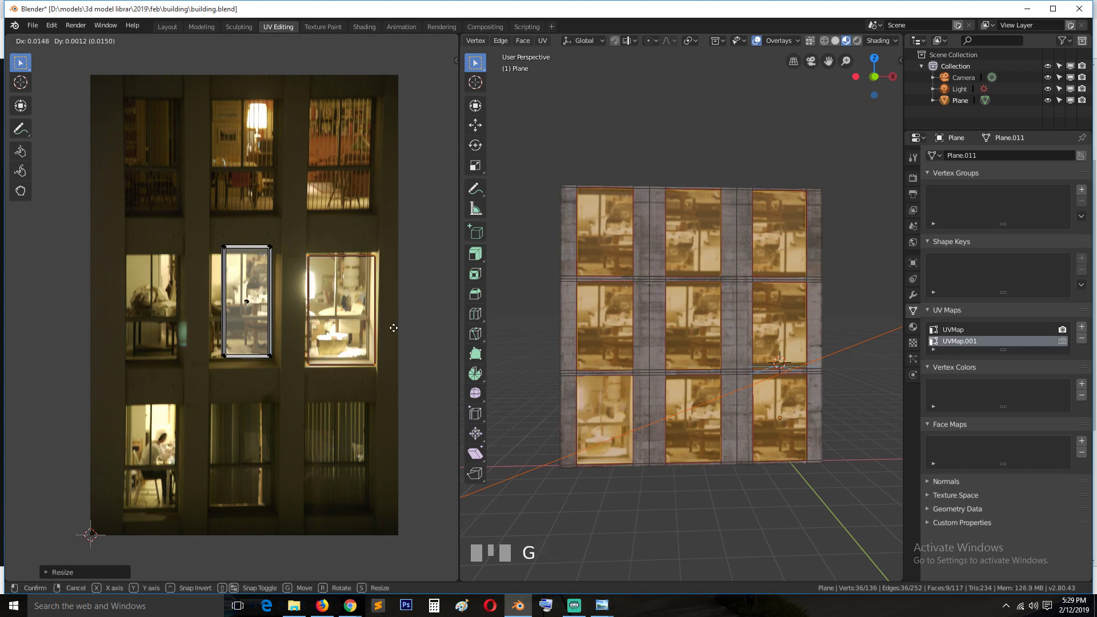
{"action": "left_click", "coordinate": [393, 329]}
{"action": "key", "text": "s"}
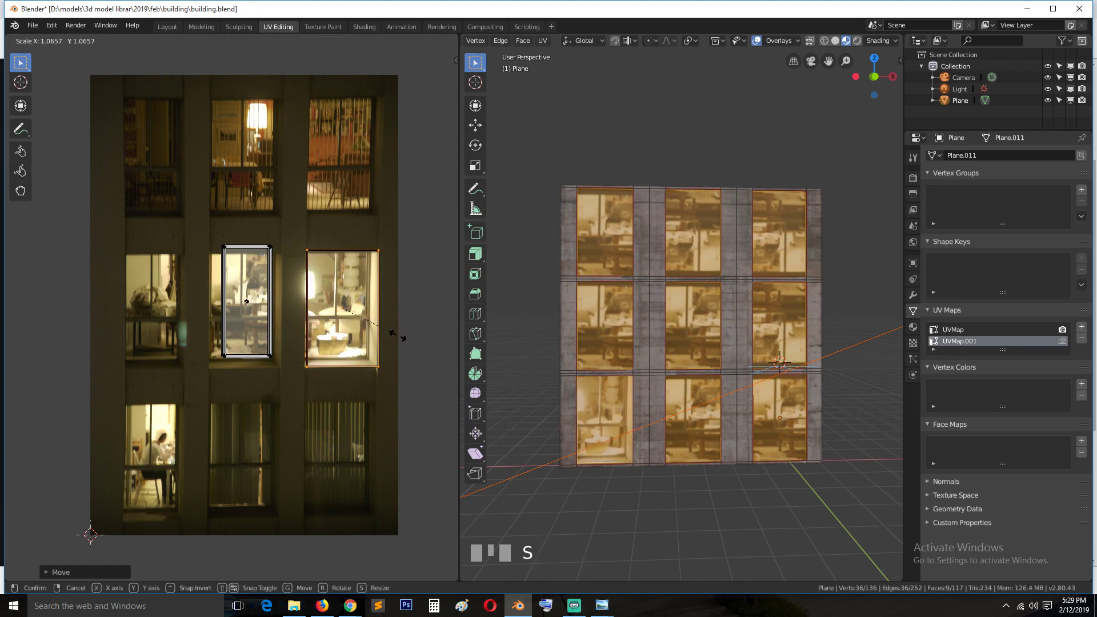
{"action": "left_click", "coordinate": [378, 323]}
{"action": "key", "text": "g"}
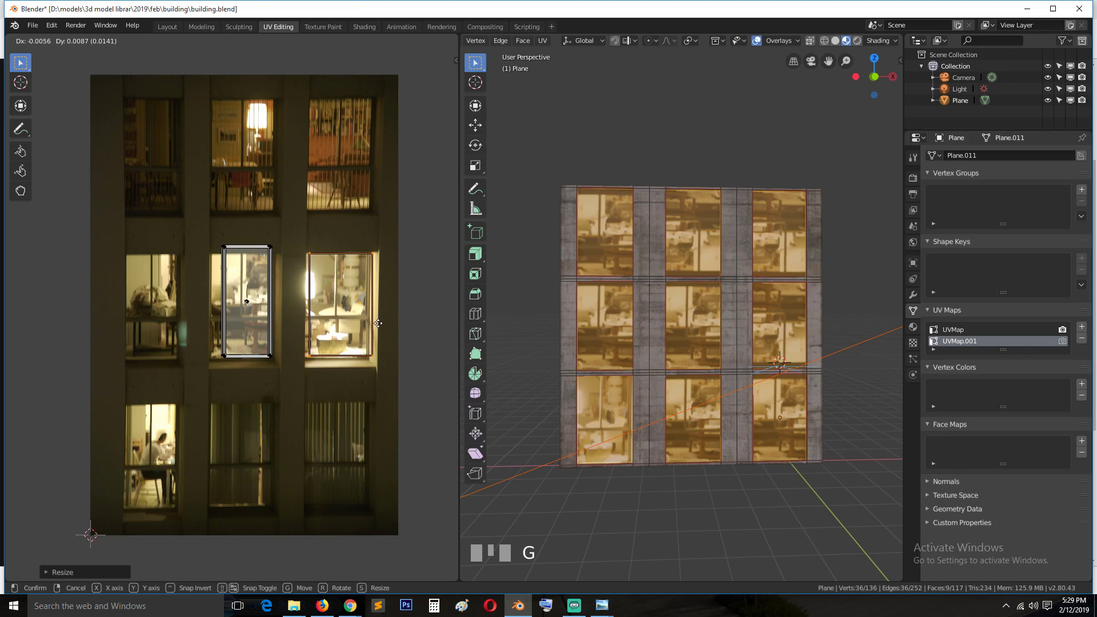
{"action": "left_click", "coordinate": [377, 323]}
Return to Object Mode to check the windows on the facade and save the file
{"action": "key", "text": "Tab"}
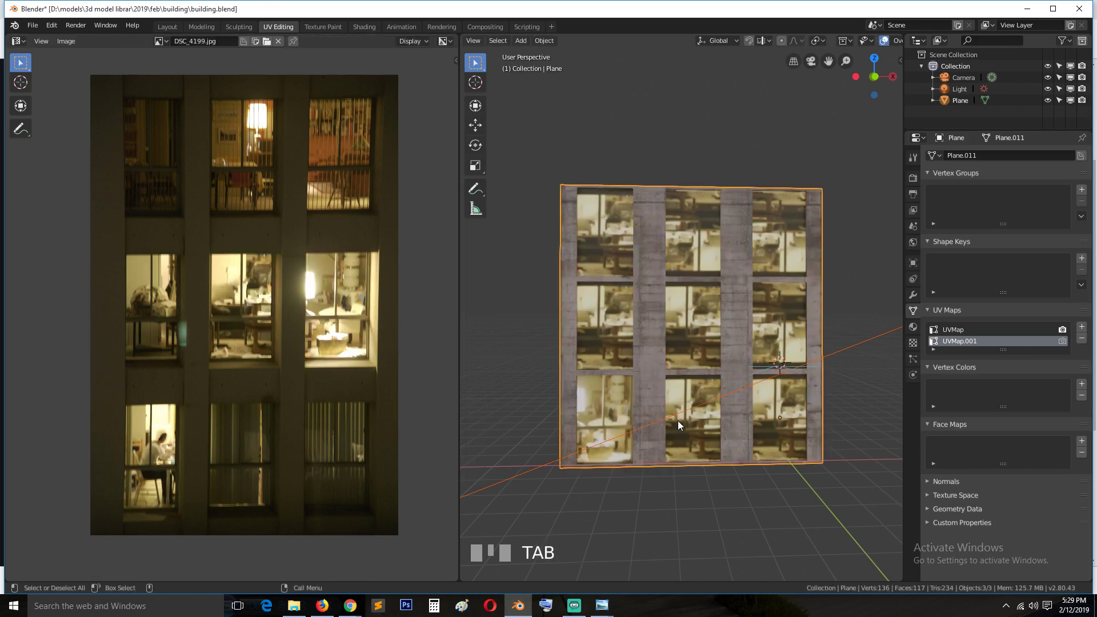
{"action": "key", "text": "grave"}
{"action": "scroll", "coordinate": [667, 411], "scroll_direction": "up", "scroll_amount": 1}
{"action": "key", "text": "ctrl+s"}
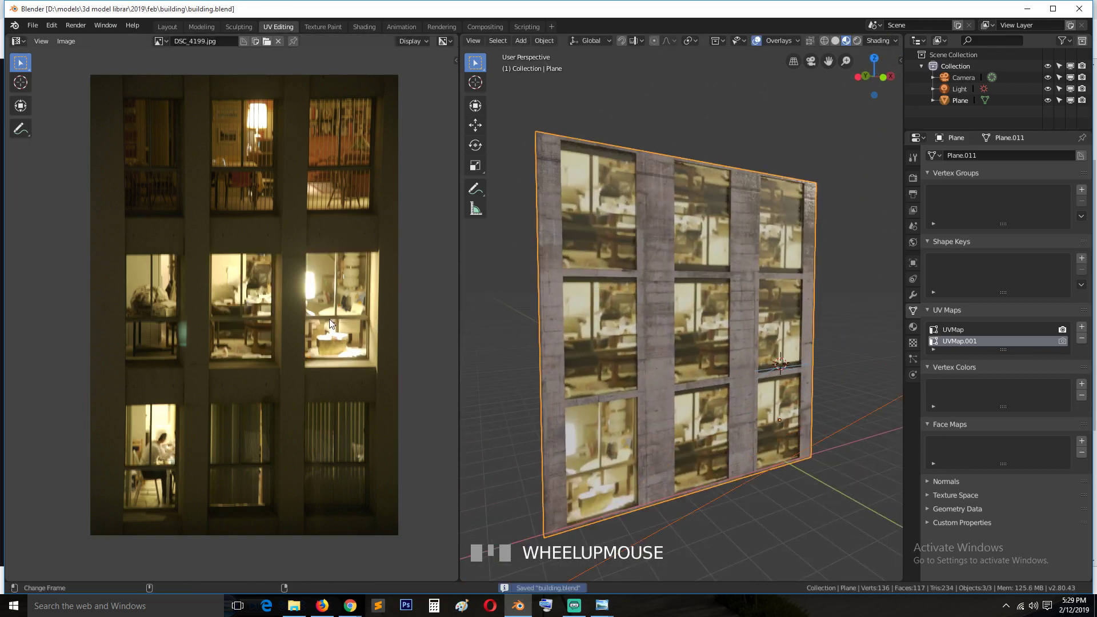
Enter Edit Mode and try moving one stacked window UV face onto the photo's top-row window with orange curtains
{"action": "key", "text": "Tab"}
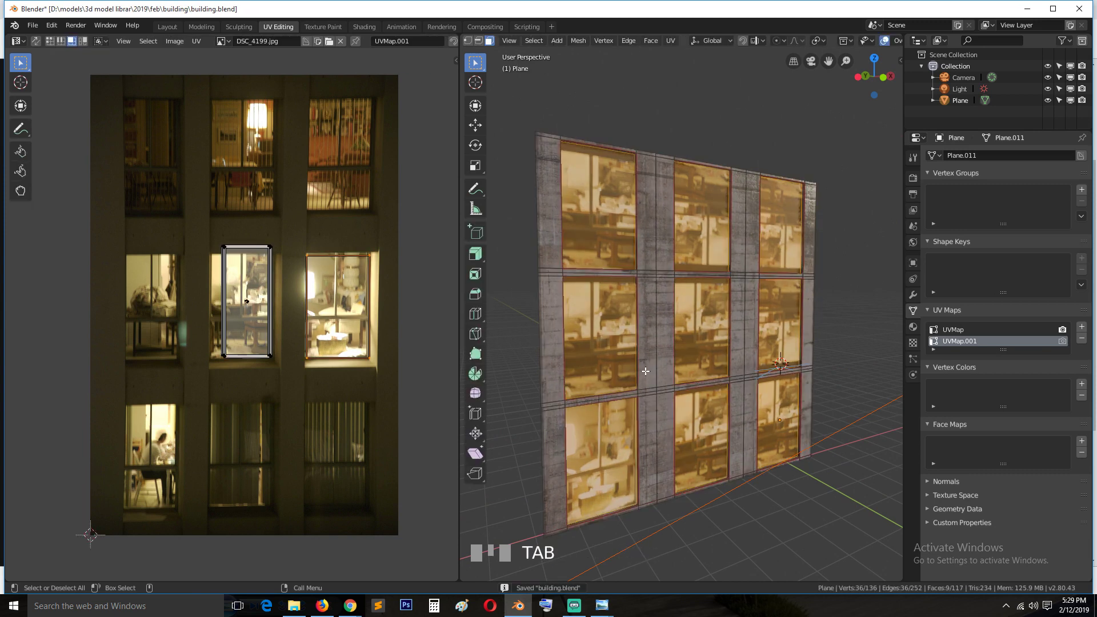
{"action": "left_click", "coordinate": [258, 306]}
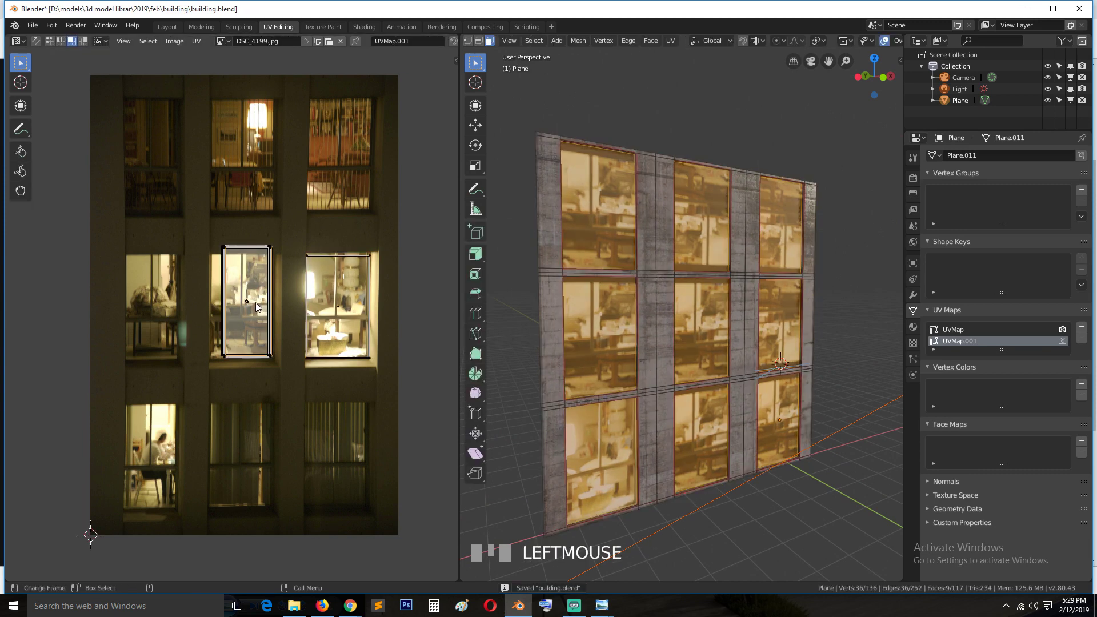
{"action": "key", "text": "g"}
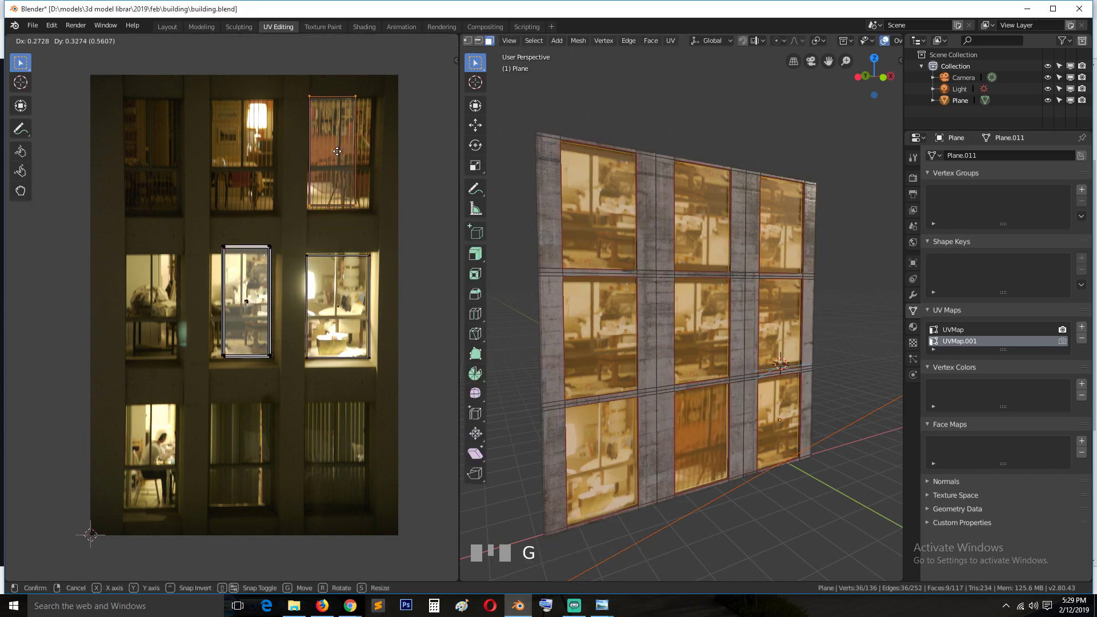
{"action": "right_click", "coordinate": [339, 154]}
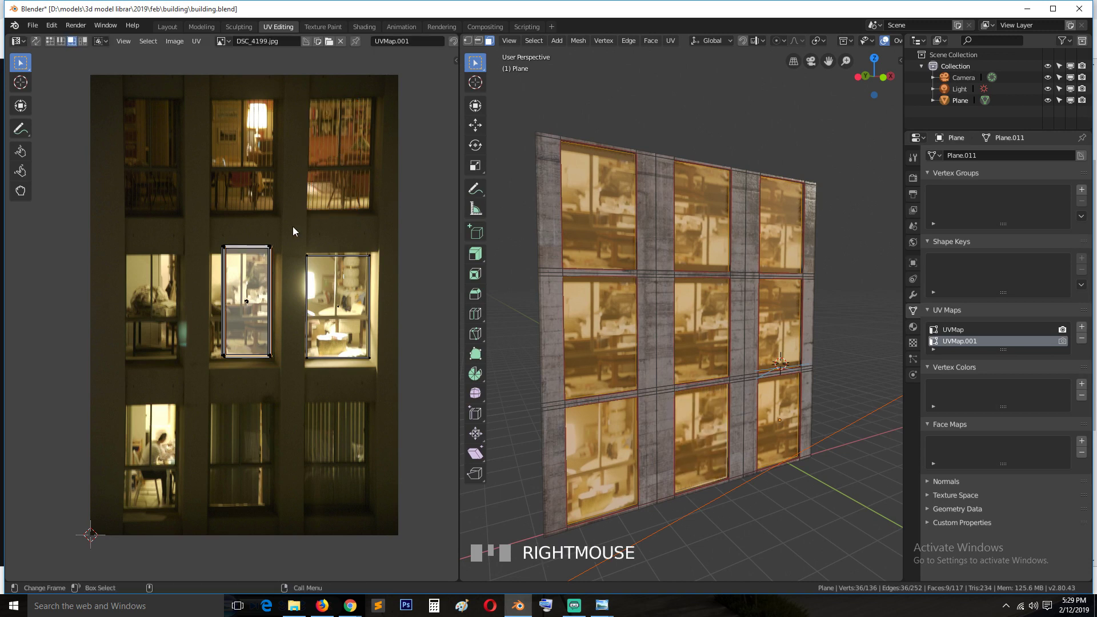
{"action": "left_click", "coordinate": [256, 278]}
Select only the facade's central window and move its UV face onto the photo's bottom-row window with the seated person
{"action": "left_click", "coordinate": [692, 314]}
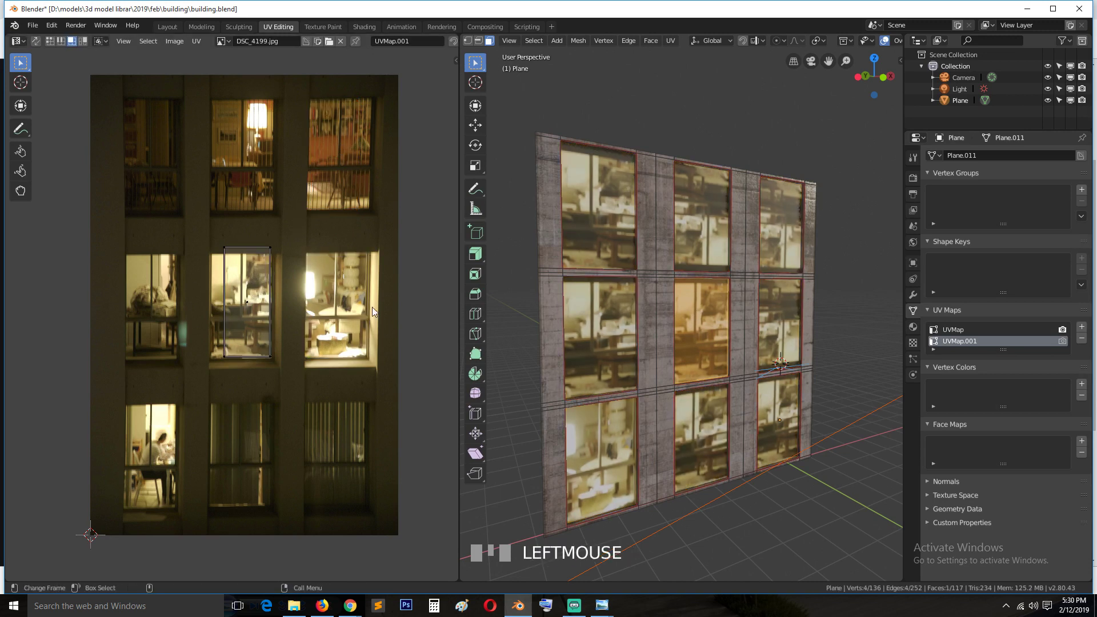
{"action": "left_click", "coordinate": [257, 298]}
{"action": "key", "text": "g"}
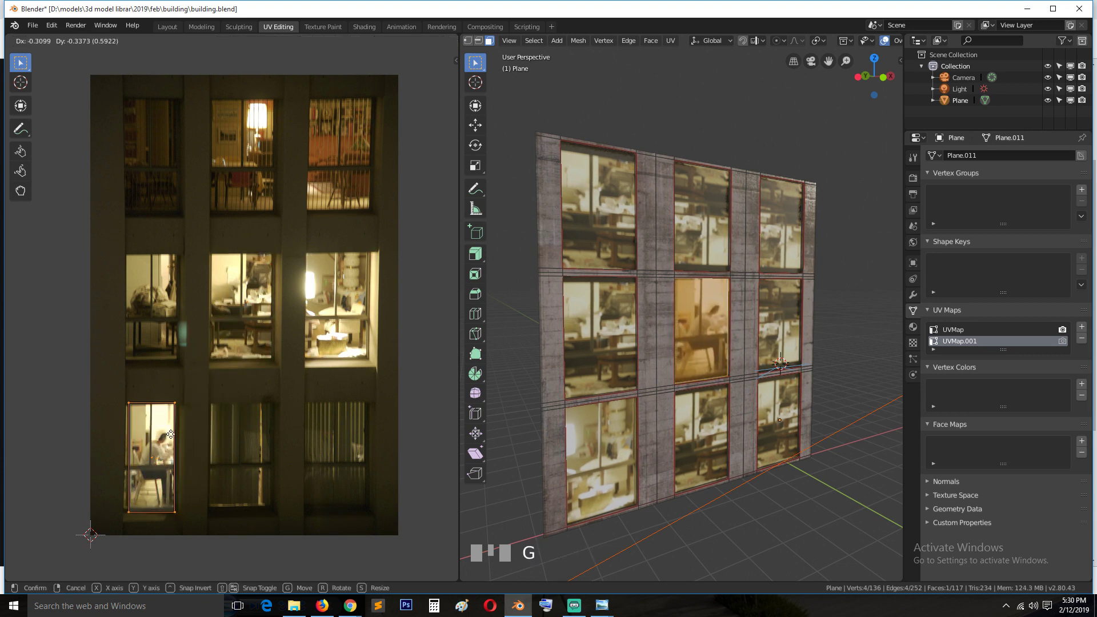
{"action": "left_click", "coordinate": [170, 434]}
Scale the central window's UV face, widening it slightly along X, to fit the frame of the photo's lit bottom-row window
{"action": "key", "text": "s"}
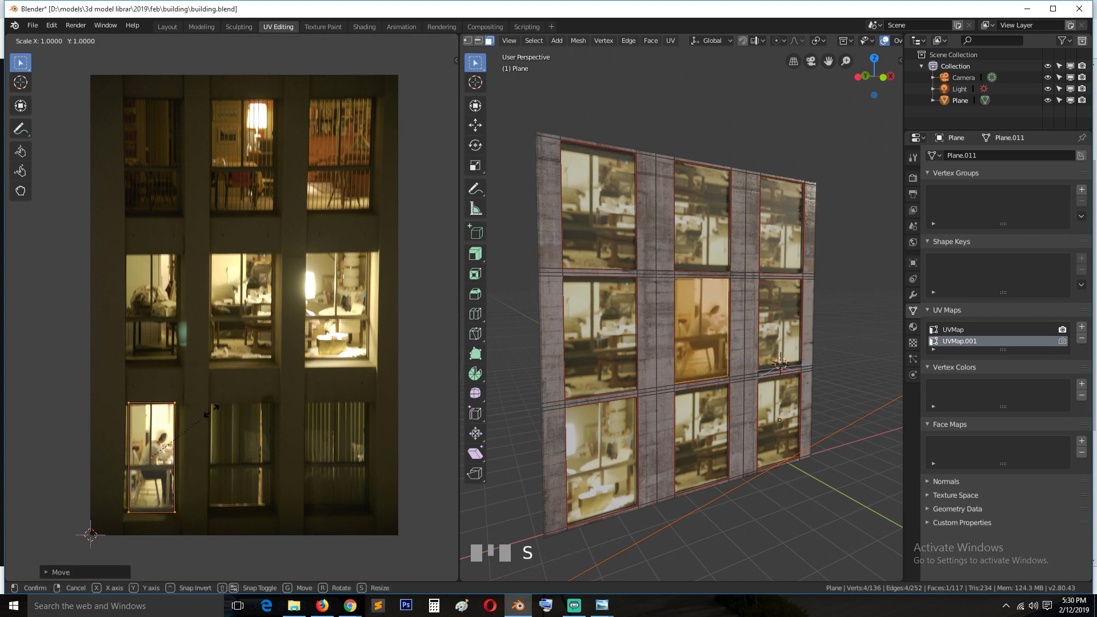
{"action": "key", "text": "x"}
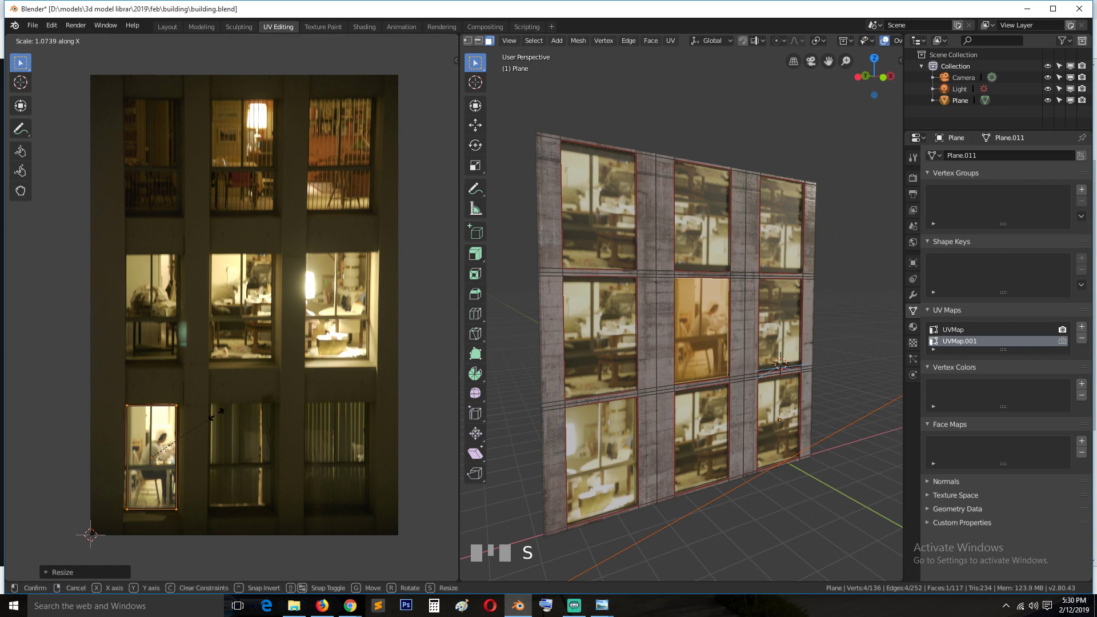
{"action": "left_click", "coordinate": [224, 413]}
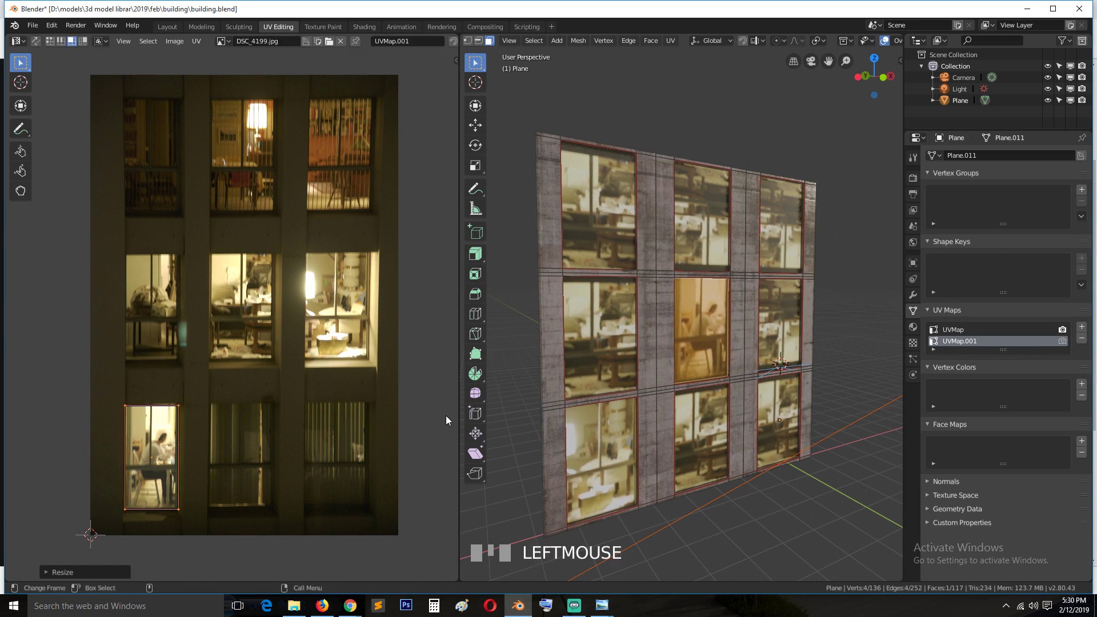
{"action": "left_click", "coordinate": [242, 324]}
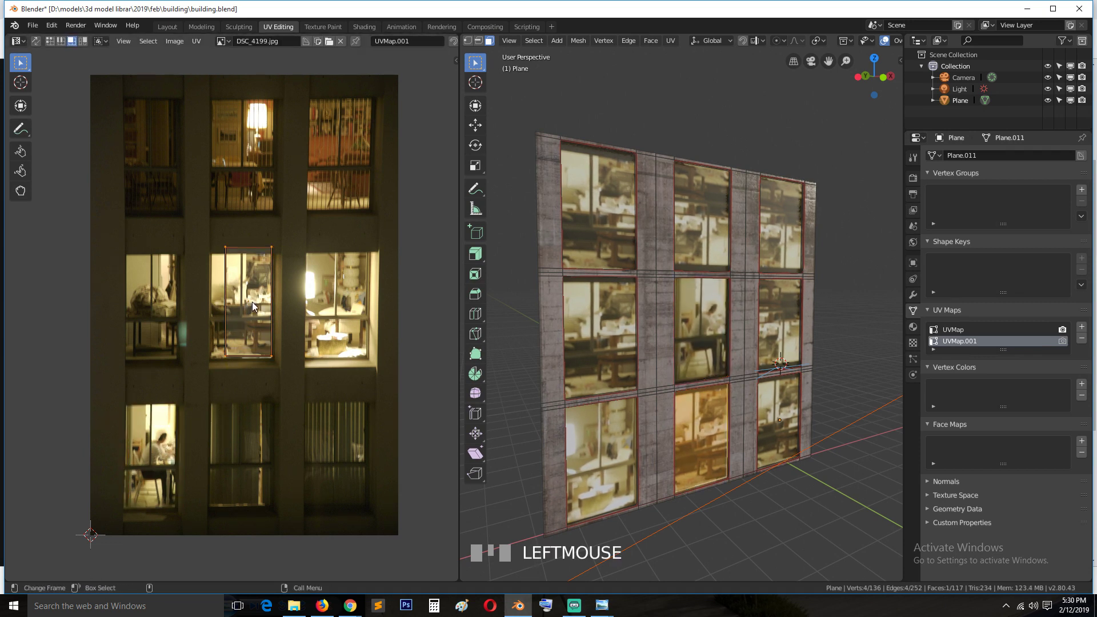
{"action": "key", "text": "g"}
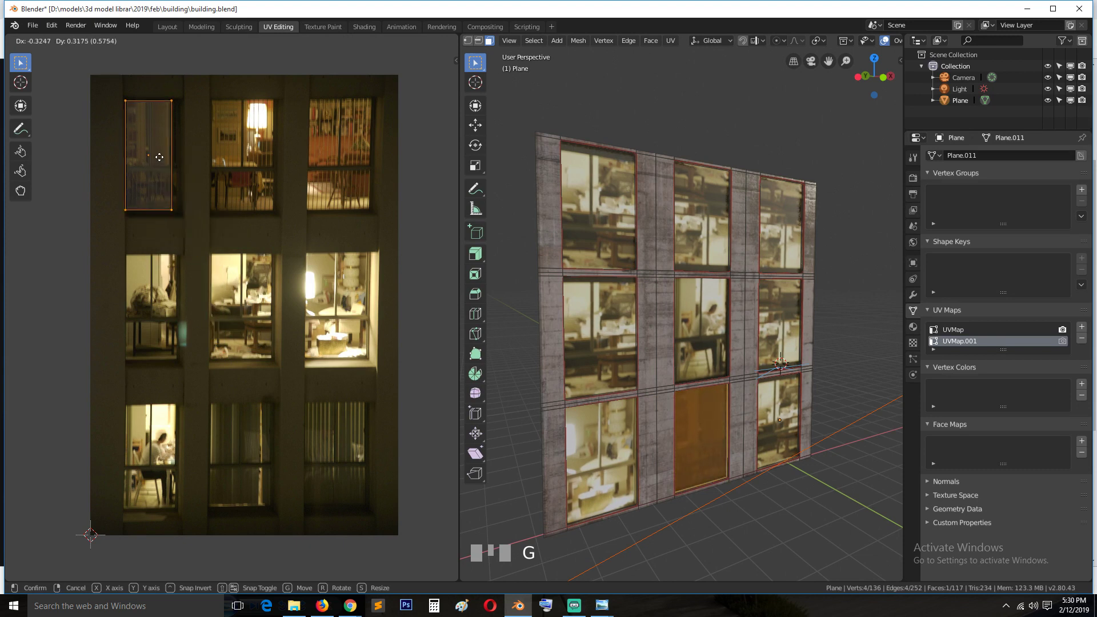
{"action": "right_click", "coordinate": [159, 157]}
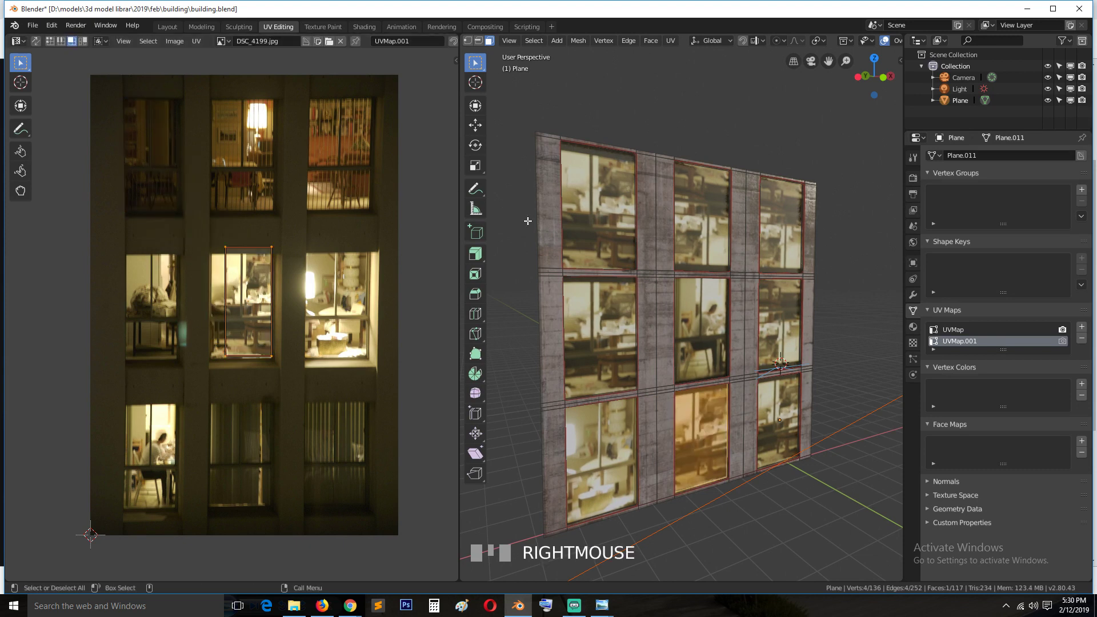
Select the UV face of the facade's top-left window and move it onto the dark top-left window in the photo
{"action": "left_click", "coordinate": [246, 313]}
{"action": "key", "text": "g"}
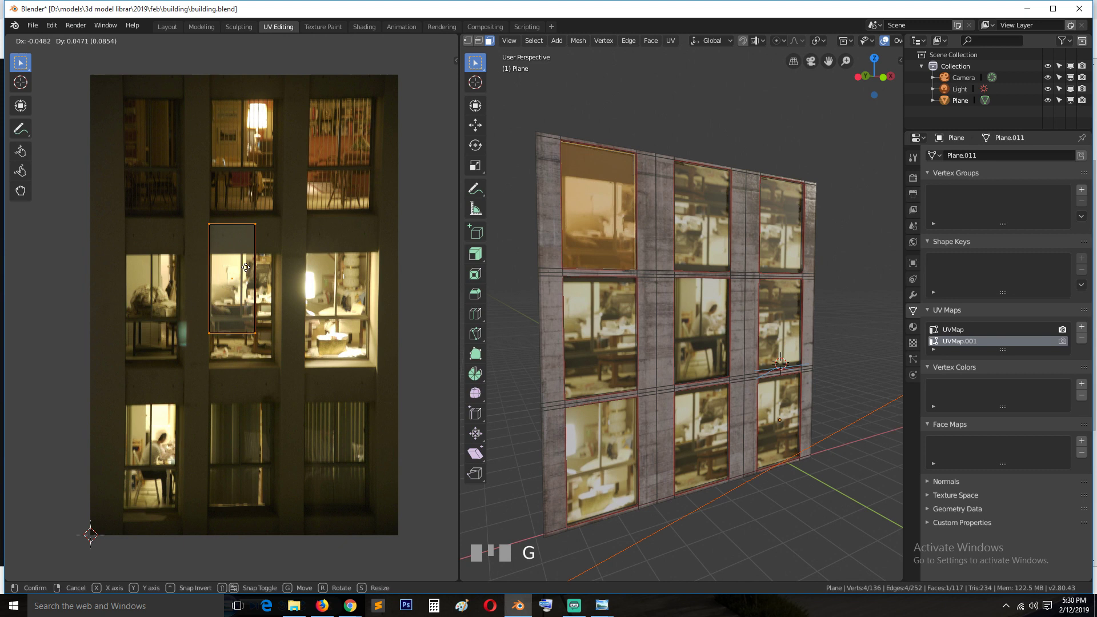
{"action": "left_click", "coordinate": [172, 154]}
Scale the top-left window's UV face wider and nudge it until it covers the photo's dark window frame
{"action": "key", "text": "s"}
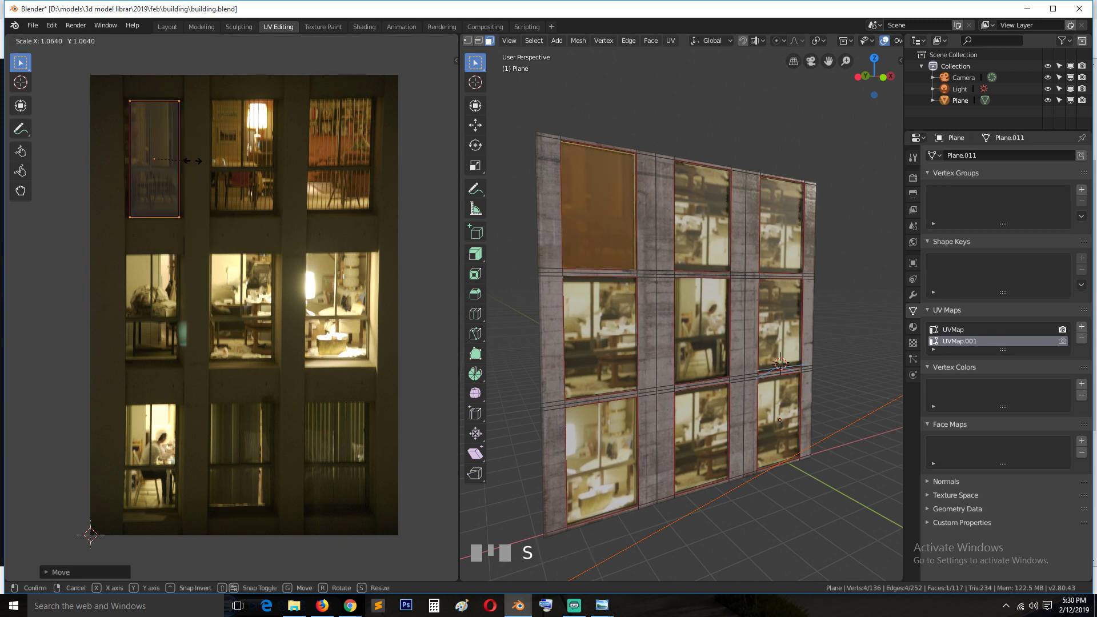
{"action": "key", "text": "x"}
{"action": "key", "text": "y"}
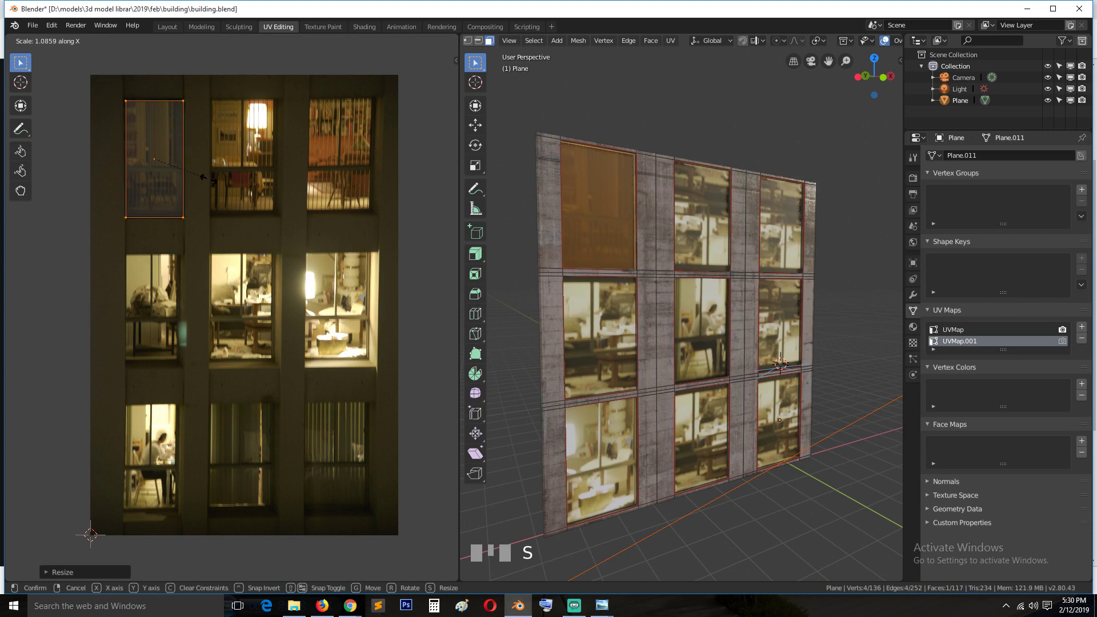
{"action": "left_click", "coordinate": [209, 179]}
{"action": "key", "text": "g"}
{"action": "left_click", "coordinate": [228, 191]}
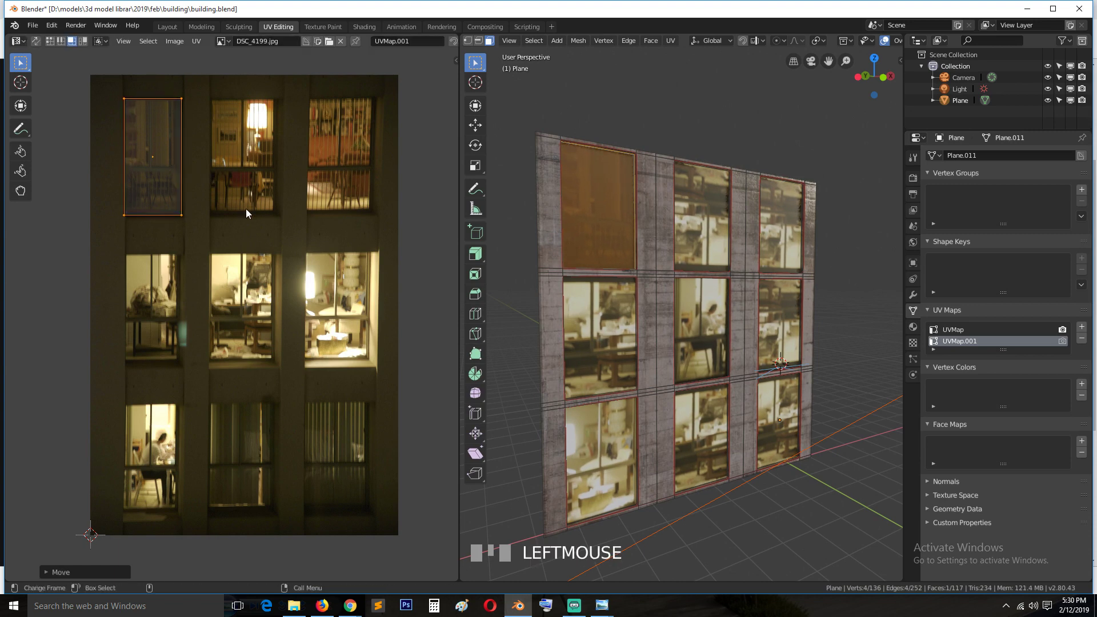
Return to Object Mode and examine the facade's window textures from the front
{"action": "key", "text": "Tab"}
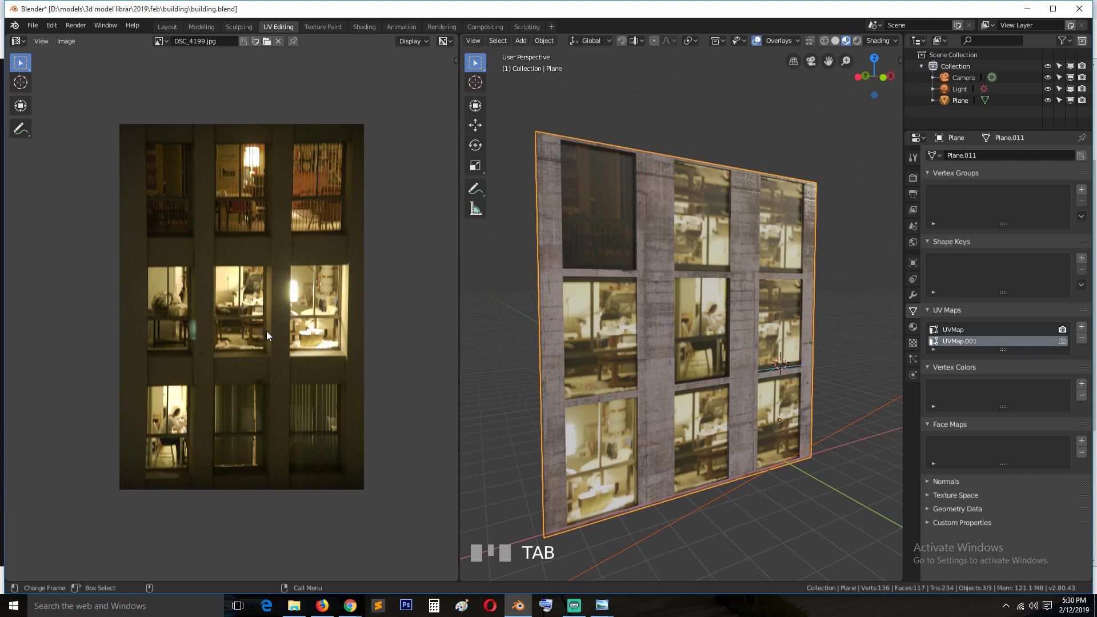
{"action": "scroll", "coordinate": [691, 368], "scroll_direction": "up", "scroll_amount": 2}
{"action": "key", "text": "grave"}
{"action": "middle_click_drag", "start_coordinate": [691, 368], "coordinate": [634, 333]}
{"action": "scroll", "coordinate": [646, 378], "scroll_direction": "down", "scroll_amount": 2}
{"action": "key", "text": "grave"}
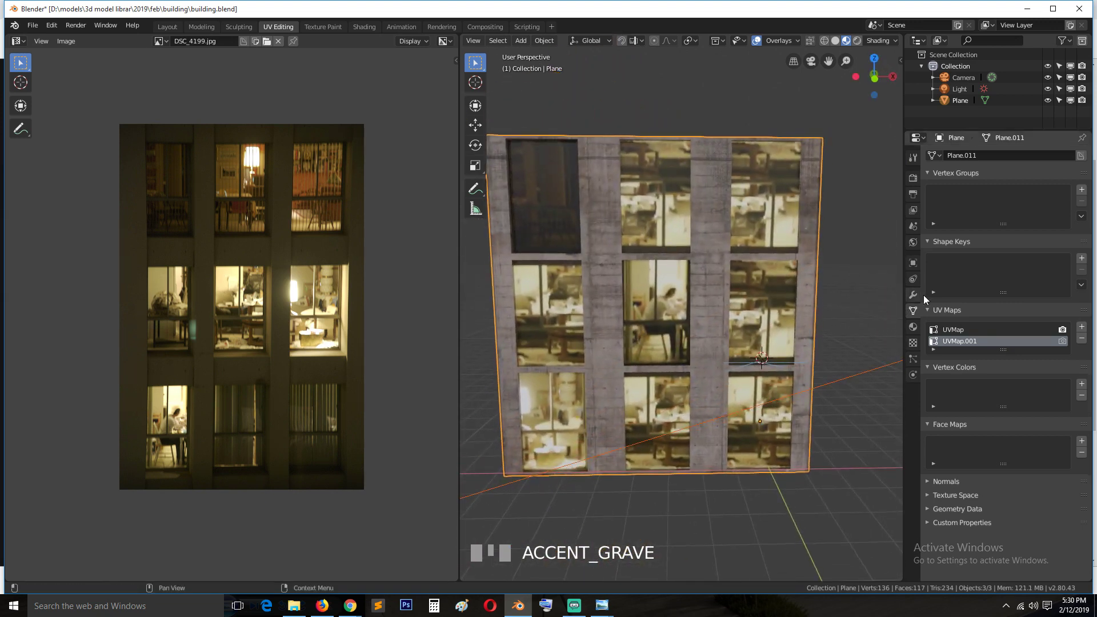
Rename the window_1 material to window_lights_on_1 and save the file
{"action": "left_click", "coordinate": [913, 327]}
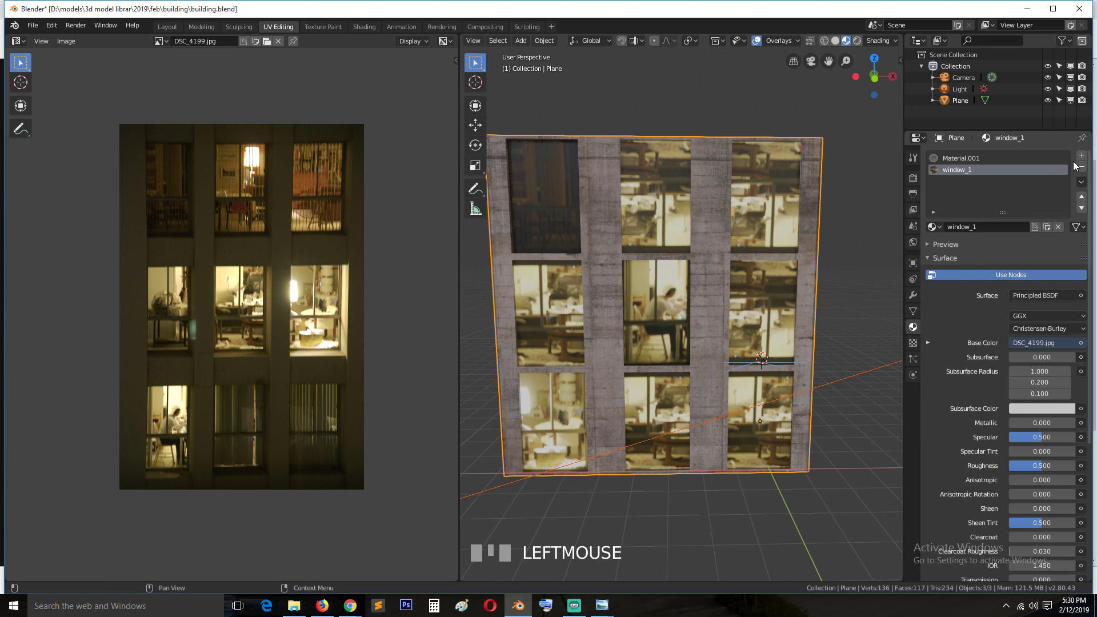
{"action": "left_click", "coordinate": [974, 226]}
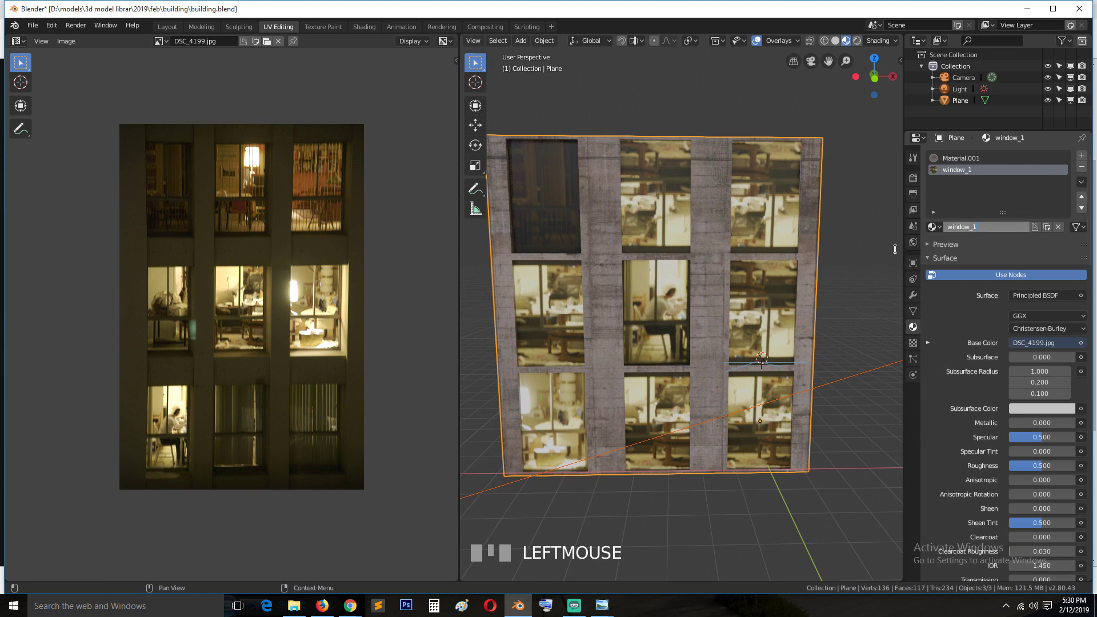
{"action": "type", "text": "window_lights_on_1"}
{"action": "left_click", "coordinate": [930, 201]}
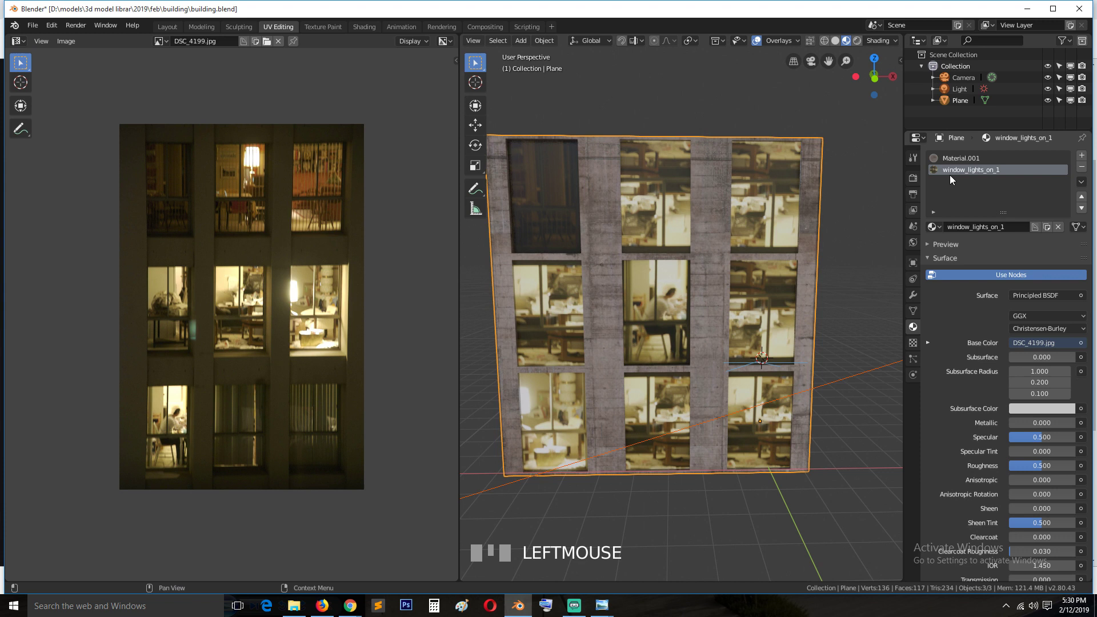
{"action": "key", "text": "ctrl+s"}
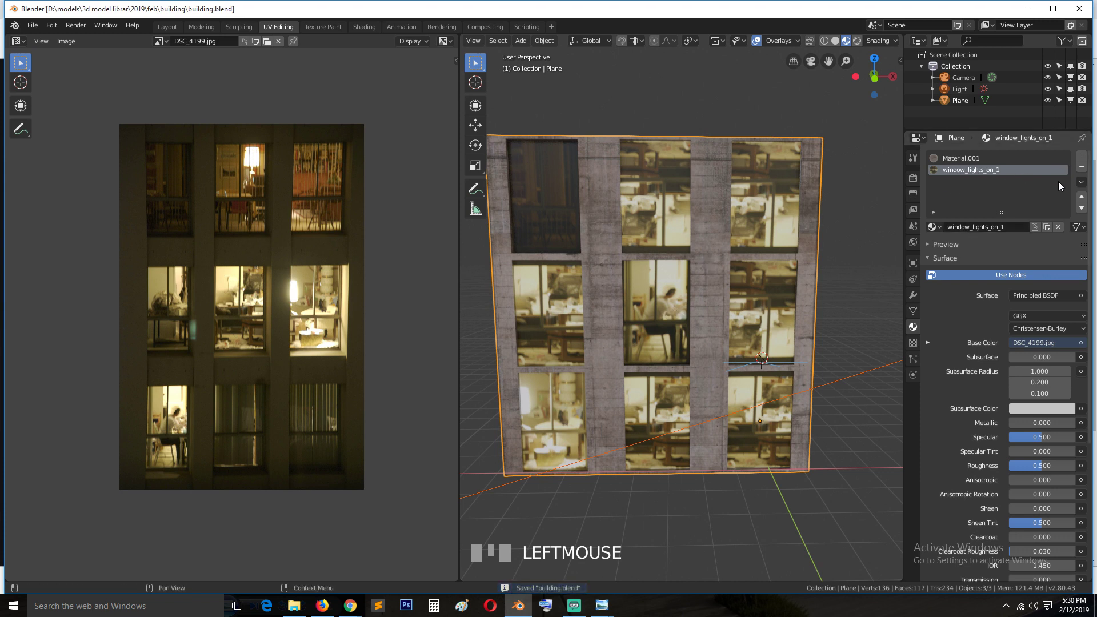
Add a third material slot to the plane and assign the window_lights_on_1 material to it
{"action": "left_click", "coordinate": [1081, 156]}
{"action": "left_click", "coordinate": [932, 227]}
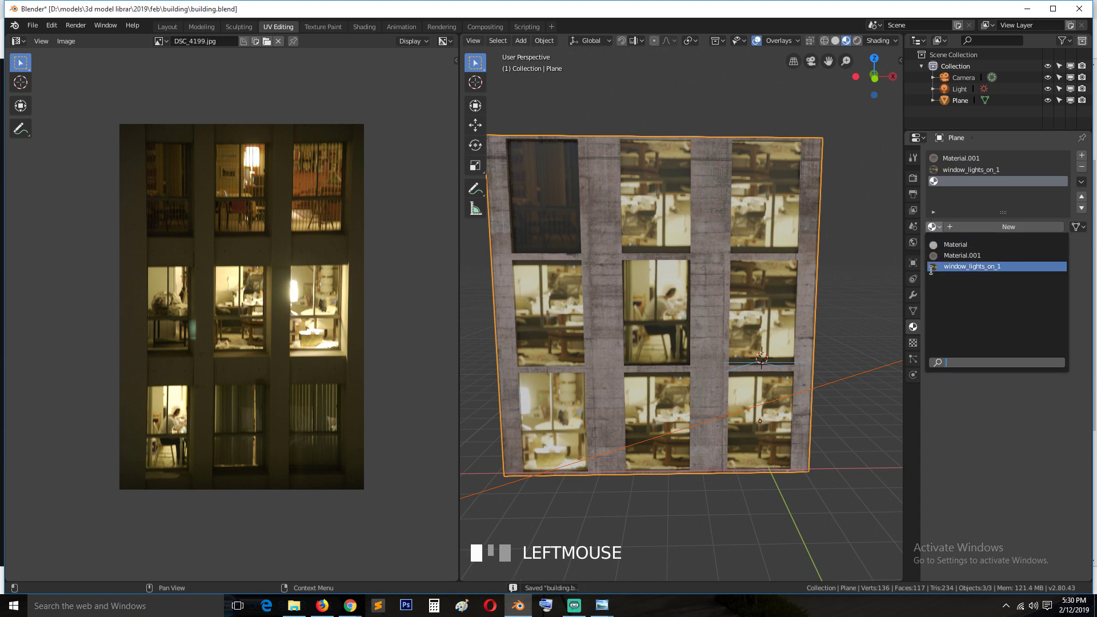
{"action": "left_click", "coordinate": [943, 266]}
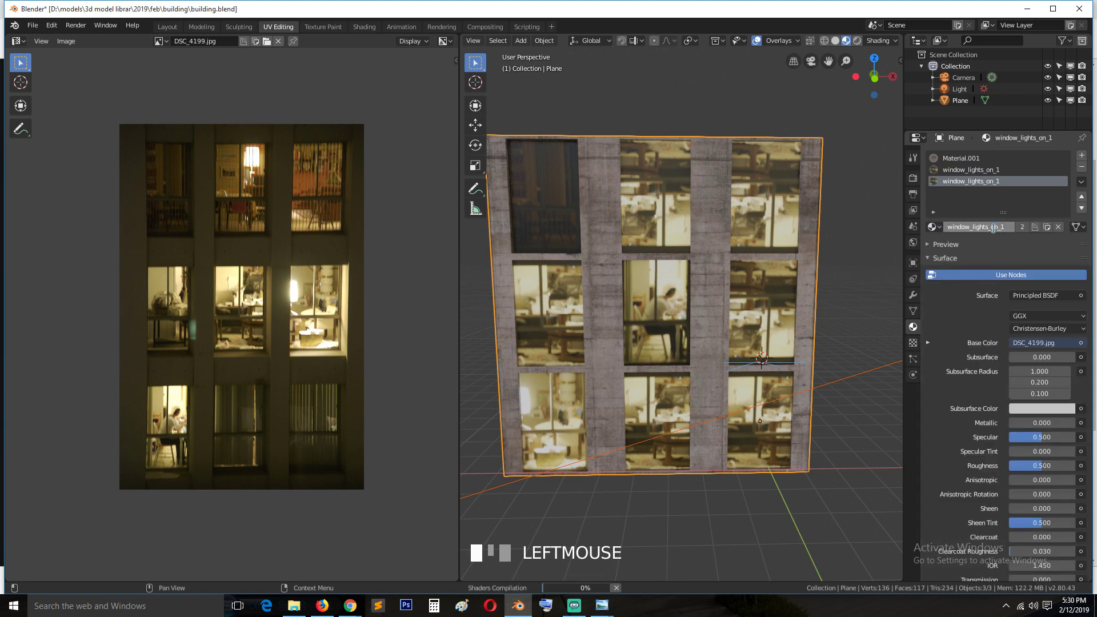
Rename the third slot's shared material to window_lights_off_1 and make it a single-user copy
{"action": "left_click_drag", "start_coordinate": [990, 226], "coordinate": [1002, 217]}
{"action": "type", "text": "off_1"}
{"action": "key", "text": "Return"}
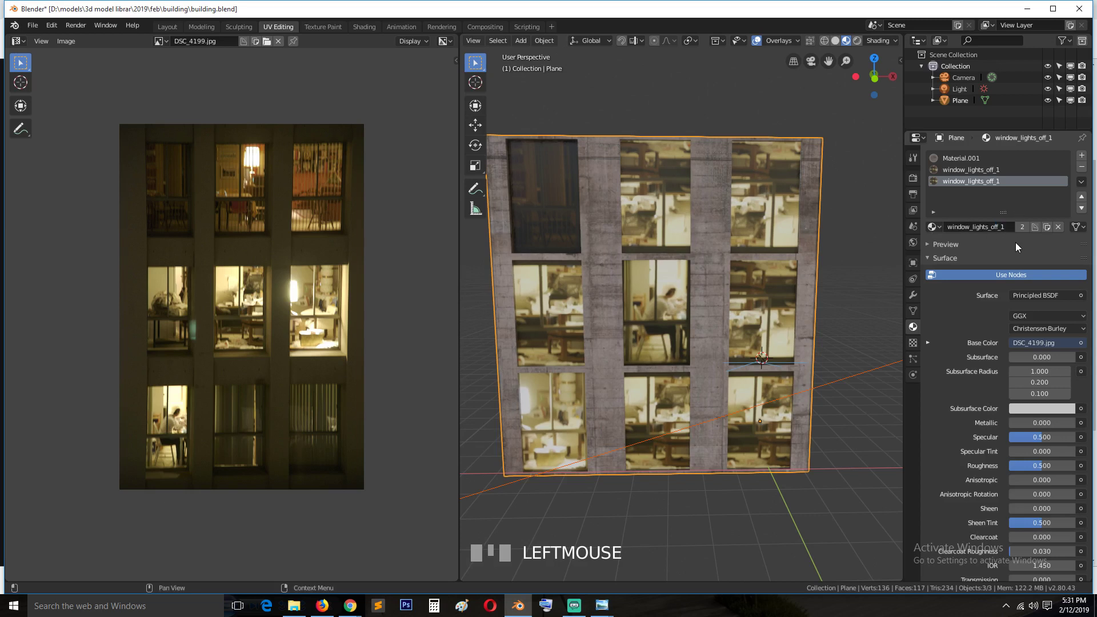
{"action": "left_click", "coordinate": [1021, 228]}
Rename the second slot's material to window_lights_on_1
{"action": "left_click", "coordinate": [971, 170]}
{"action": "left_click", "coordinate": [1018, 227]}
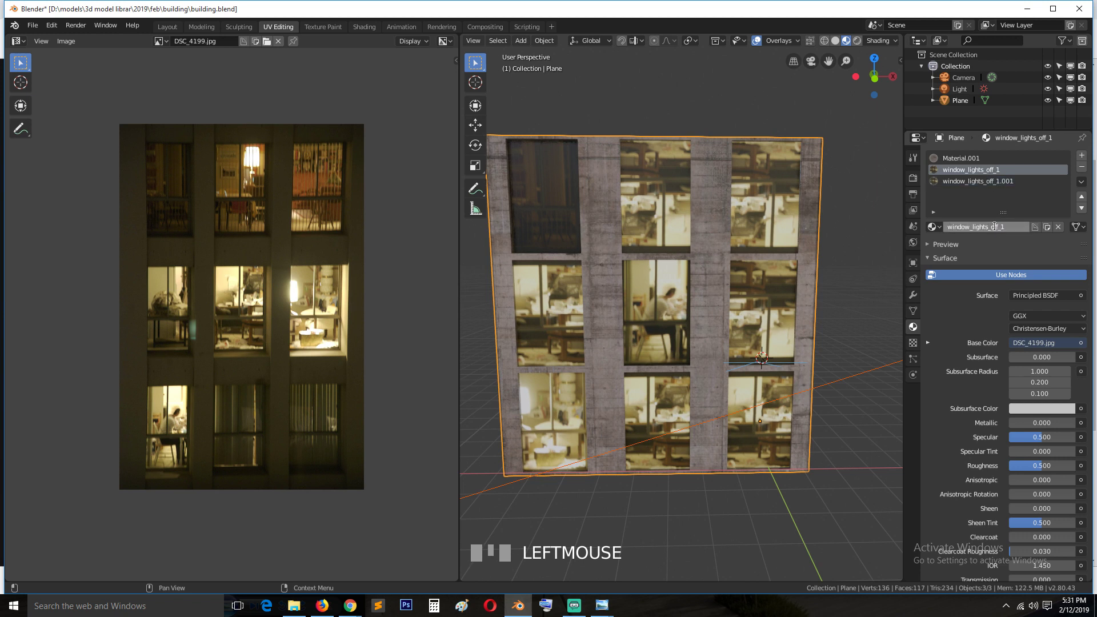
{"action": "type", "text": "on"}
{"action": "key", "text": "Return"}
Rename the third slot's material to window_lights_off_1 without the number suffix and save the file
{"action": "left_click", "coordinate": [992, 179]}
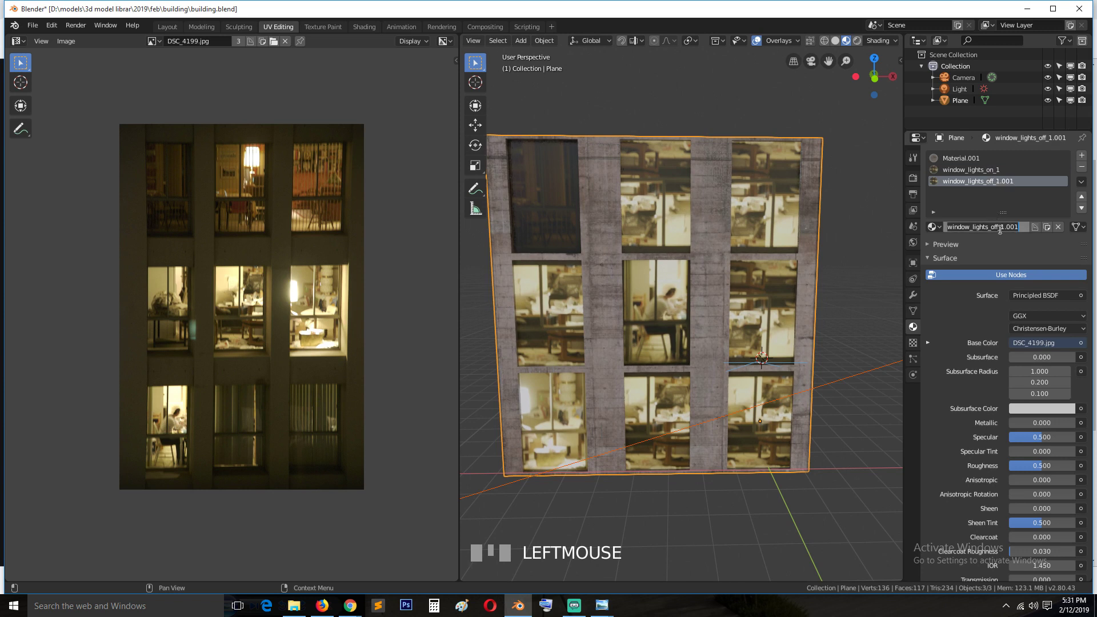
{"action": "left_click_drag", "start_coordinate": [1005, 227], "coordinate": [1037, 223]}
{"action": "key", "text": "Return"}
{"action": "key", "text": "ctrl+s"}
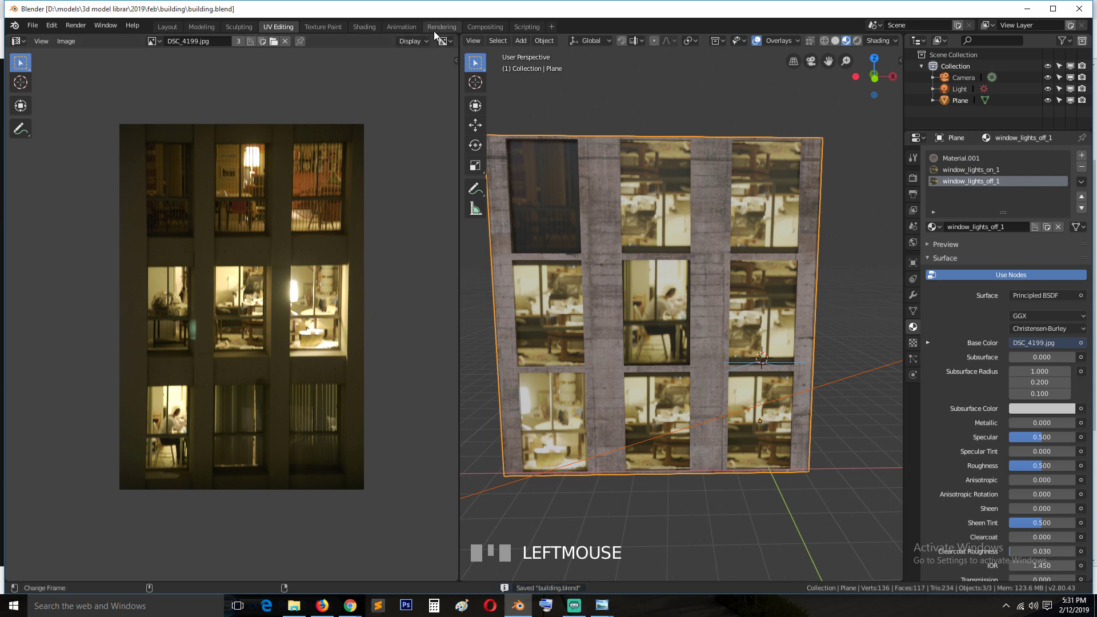
Switch to the Shading workspace and bring the HighRiseGlass image into the window_lights_off_1 material as an image texture node
{"action": "left_click", "coordinate": [371, 27]}
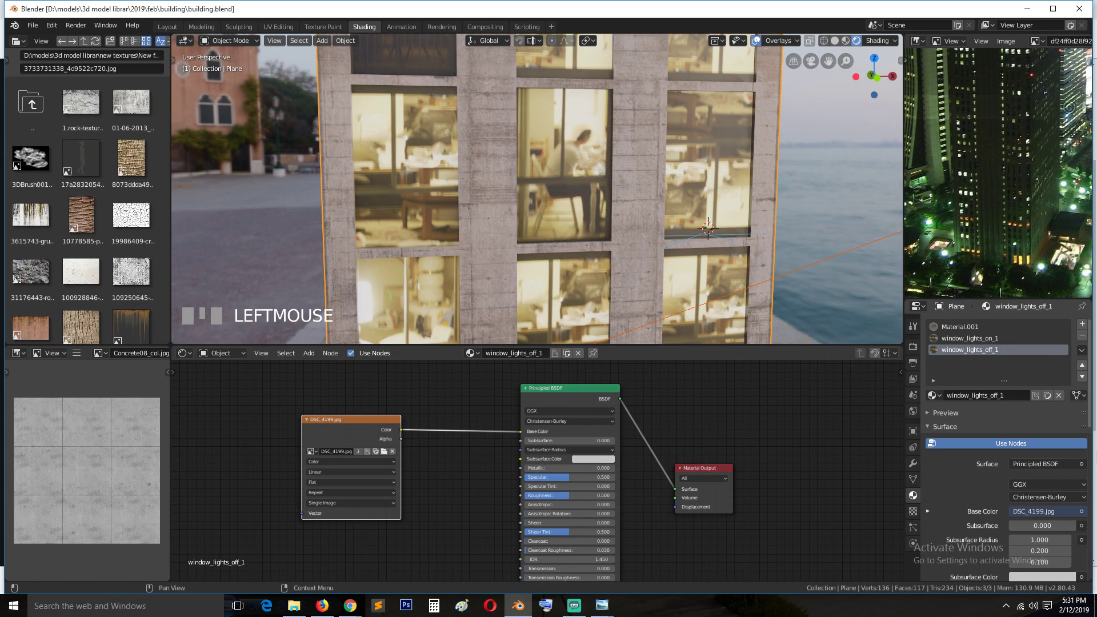
{"action": "key", "text": "alt+Tab"}
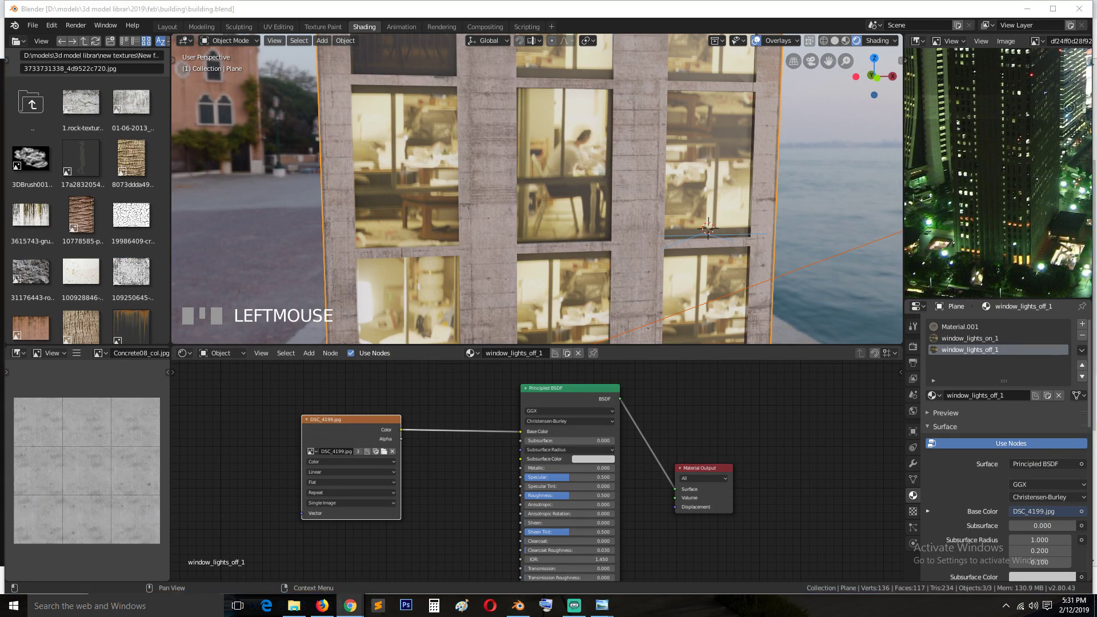
{"action": "left_click_drag", "start_coordinate": [647, 497], "coordinate": [248, 390]}
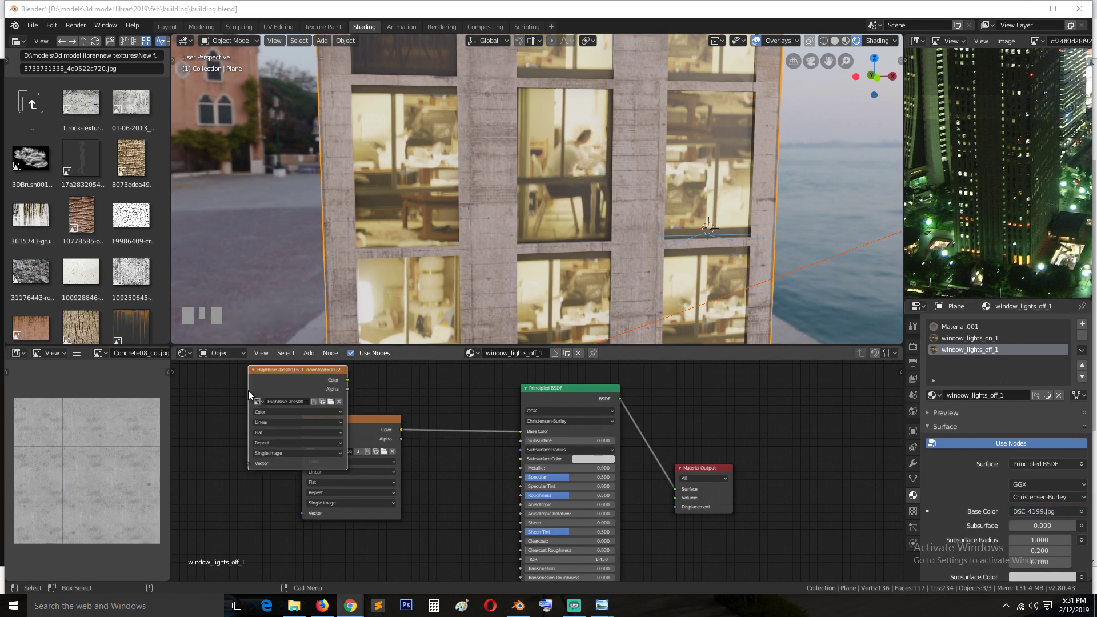
{"action": "left_click", "coordinate": [295, 374], "text": "shift"}
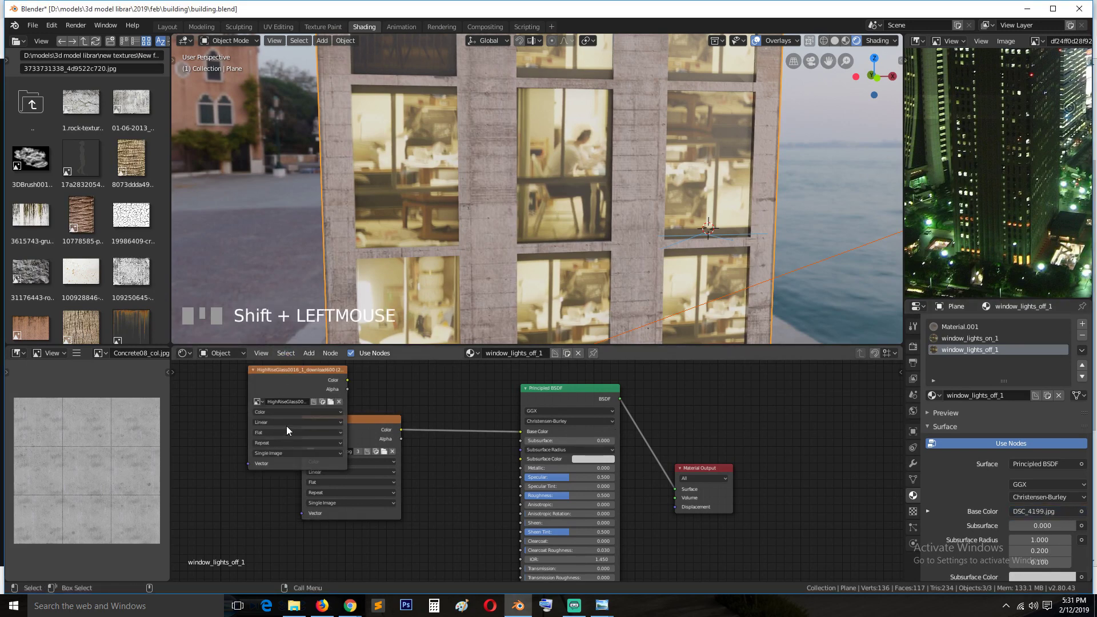
{"action": "left_click", "coordinate": [331, 389]}
Assign the window_lights_off_1 material to the whole right-hand window column plus the top and bottom windows of the middle column
{"action": "scroll", "coordinate": [448, 238], "scroll_direction": "down", "scroll_amount": 4}
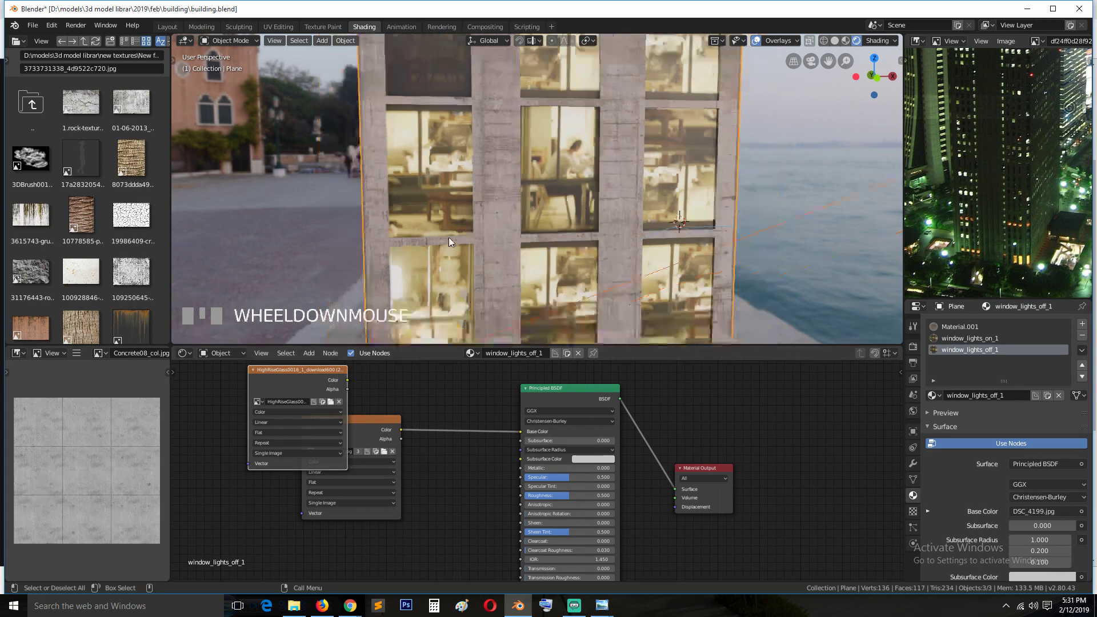
{"action": "key", "text": "Tab"}
{"action": "left_click", "coordinate": [538, 247]}
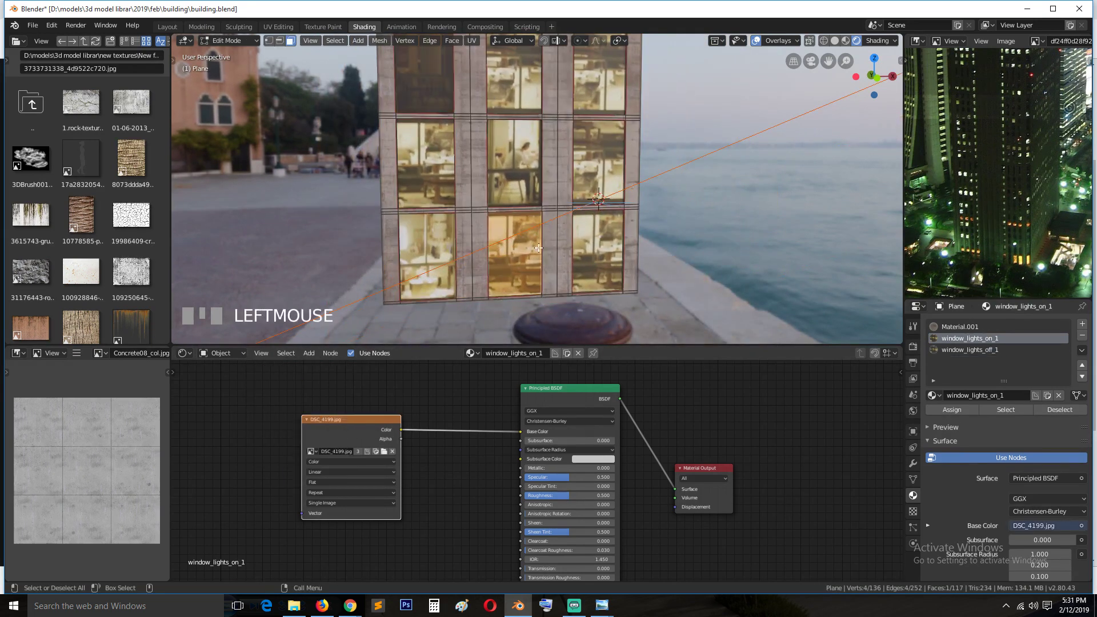
{"action": "left_click", "coordinate": [592, 253], "text": "shift"}
{"action": "left_click", "coordinate": [612, 161], "text": "shift"}
{"action": "scroll", "coordinate": [611, 162], "scroll_direction": "up", "scroll_amount": 3}
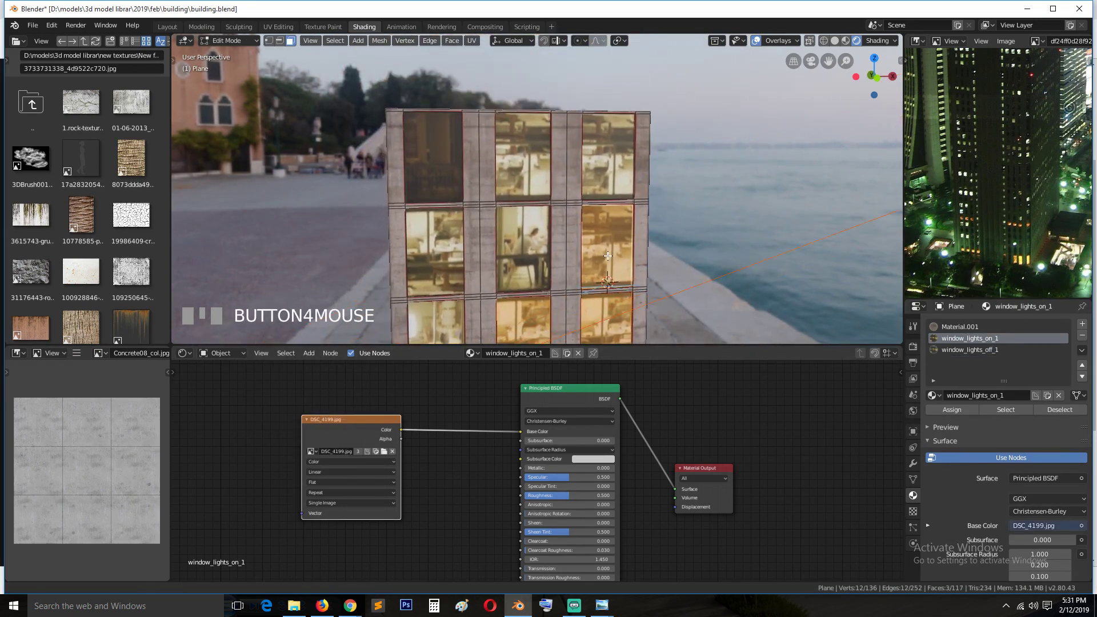
{"action": "left_click", "coordinate": [612, 161], "text": "shift"}
{"action": "left_click", "coordinate": [528, 172], "text": "shift"}
{"action": "middle_click_drag", "start_coordinate": [536, 264], "coordinate": [567, 177], "text": "shift"}
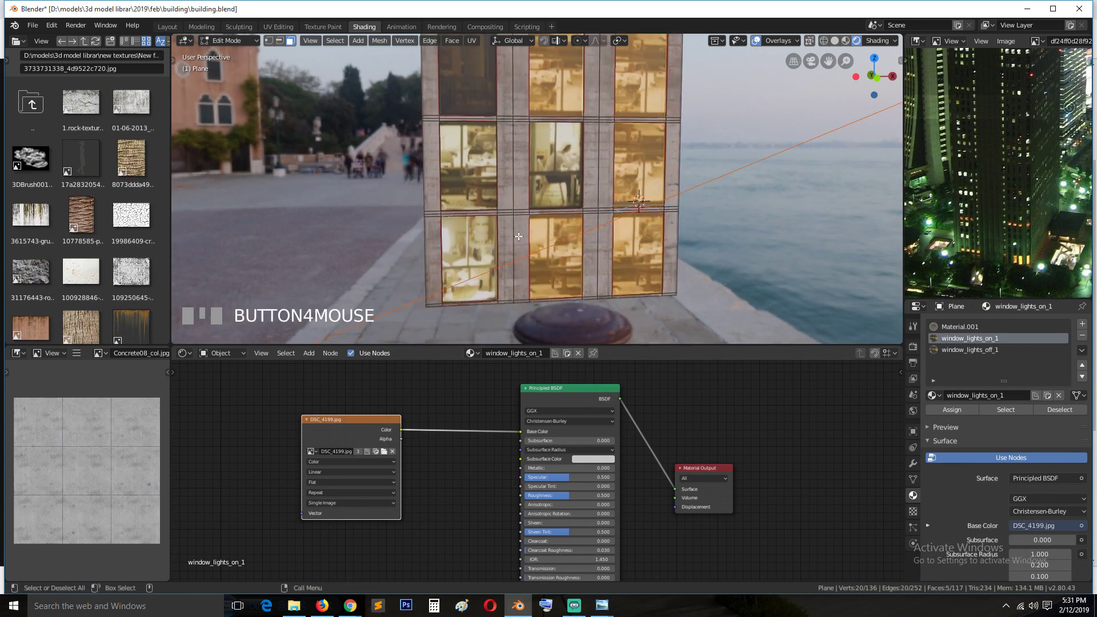
{"action": "left_click", "coordinate": [978, 349]}
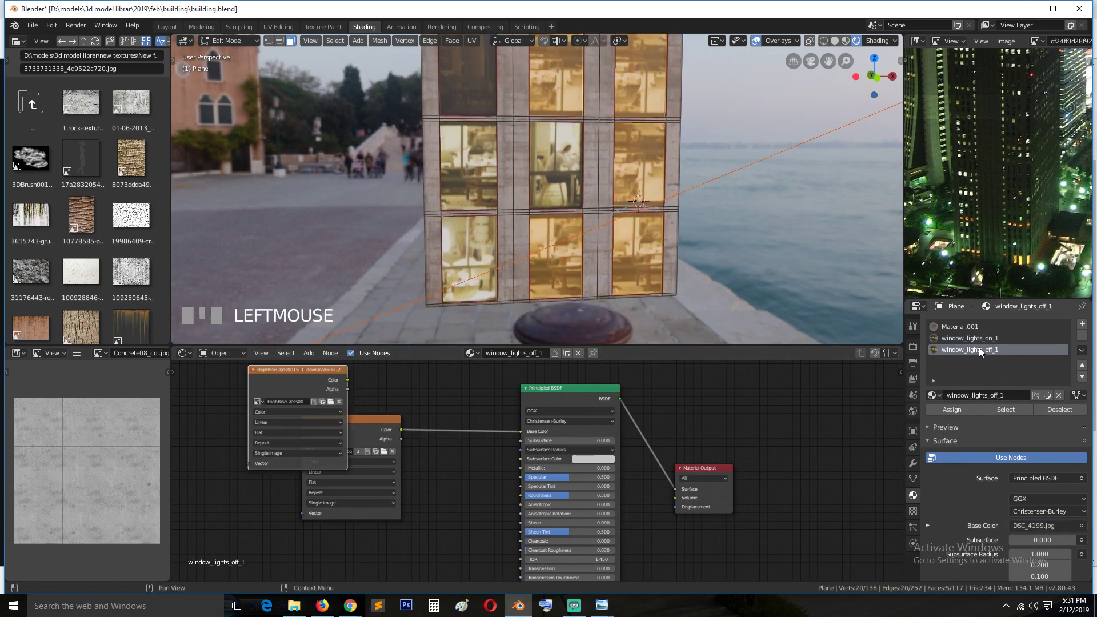
{"action": "left_click", "coordinate": [967, 409]}
Preview the HighRiseGlass image texture through a Viewer node on the material output, inspect the facade in Object Mode, and save the file
{"action": "left_click", "coordinate": [293, 385], "text": "ctrl+shift"}
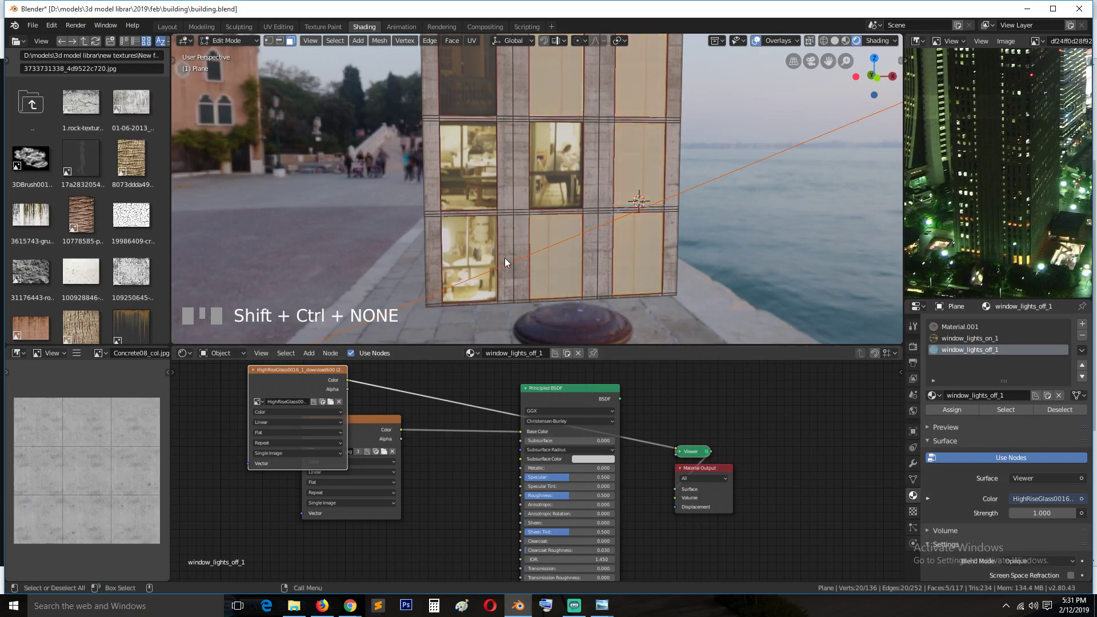
{"action": "key", "text": "grave"}
{"action": "middle_click_drag", "start_coordinate": [552, 275], "coordinate": [598, 279]}
{"action": "key", "text": "ctrl+s"}
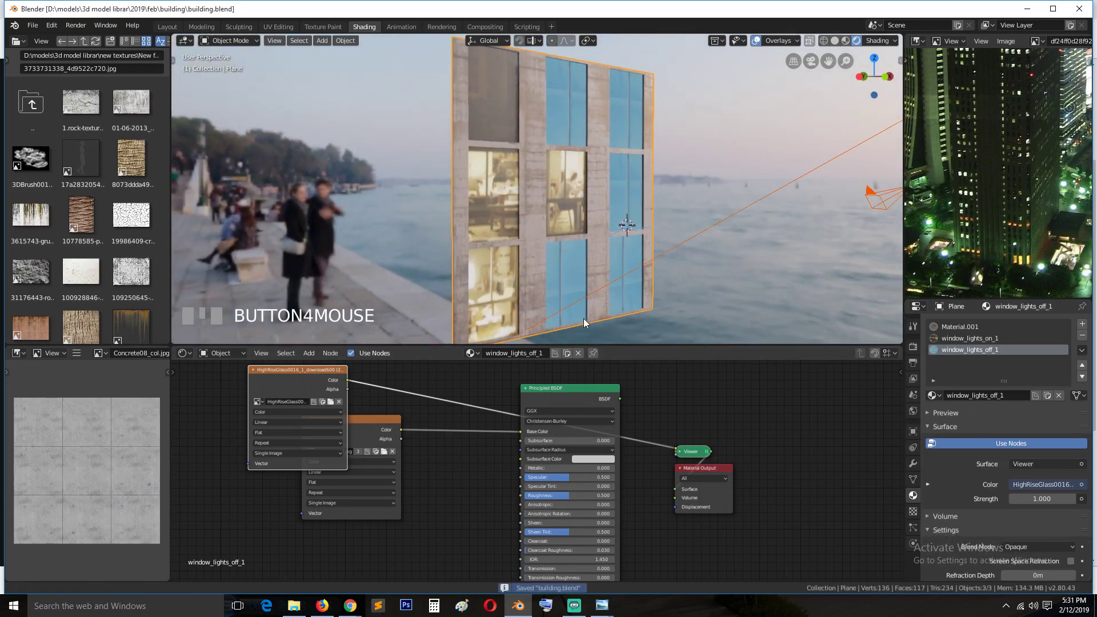
Switch to the UV Editing workspace, select the bottom-middle window face, and display the HighRiseGlass image behind its UVs
{"action": "left_click", "coordinate": [280, 26]}
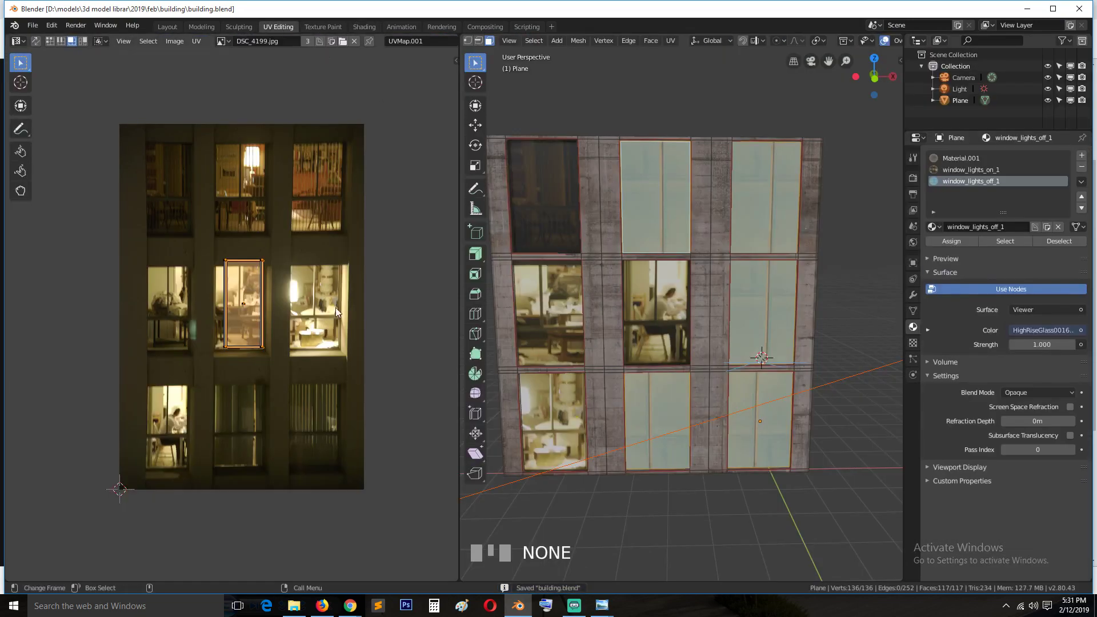
{"action": "key", "text": "Tab"}
{"action": "left_click", "coordinate": [673, 418]}
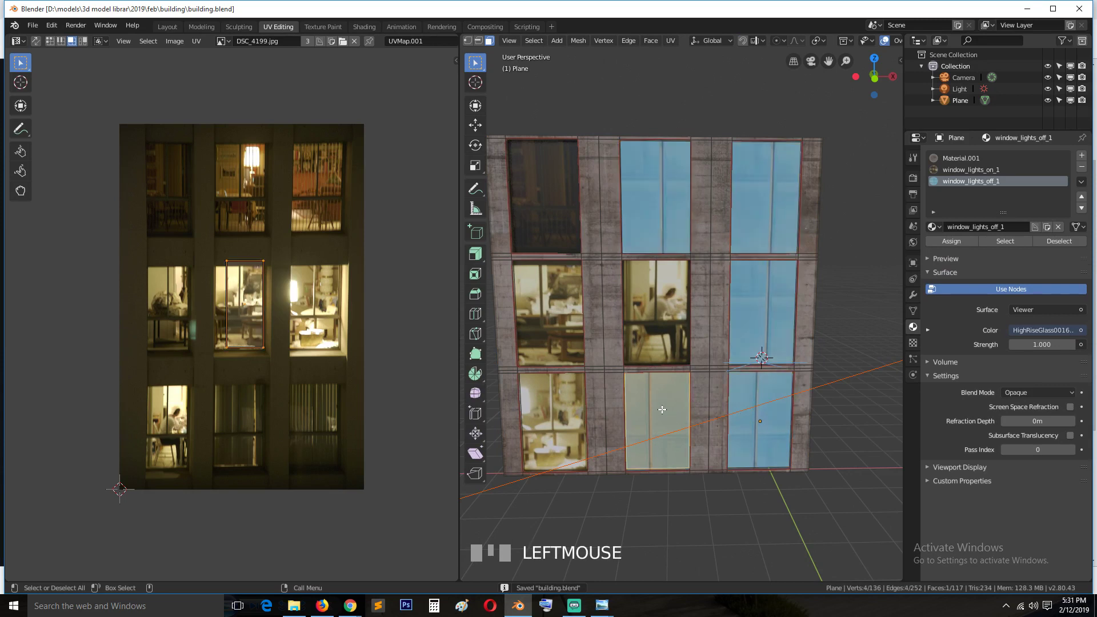
{"action": "left_click", "coordinate": [221, 41]}
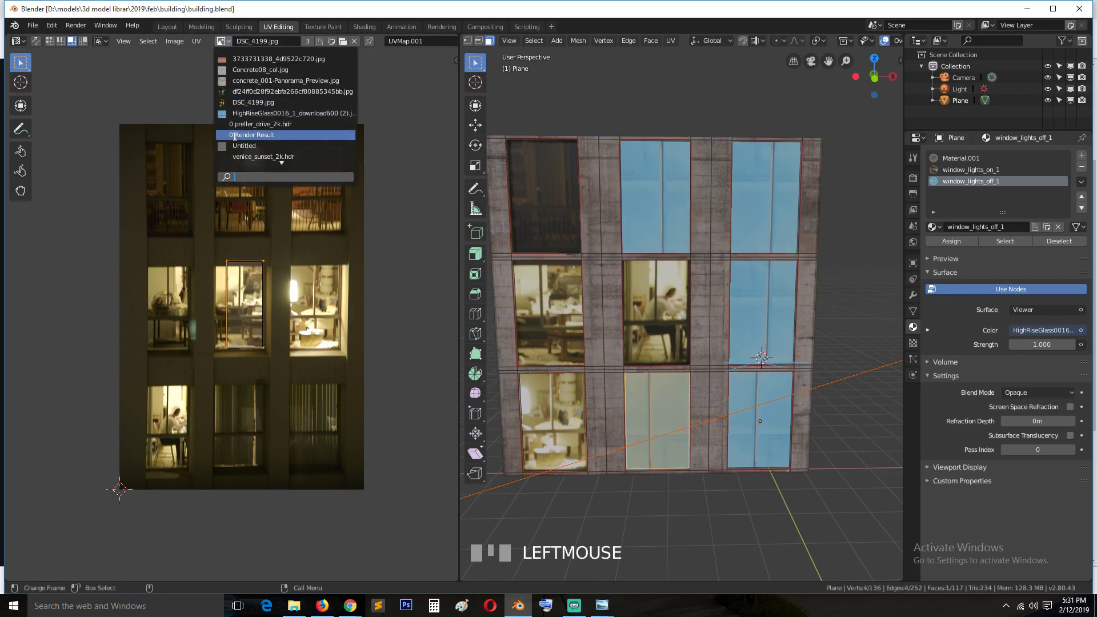
{"action": "left_click", "coordinate": [229, 124]}
{"action": "left_click", "coordinate": [220, 41]}
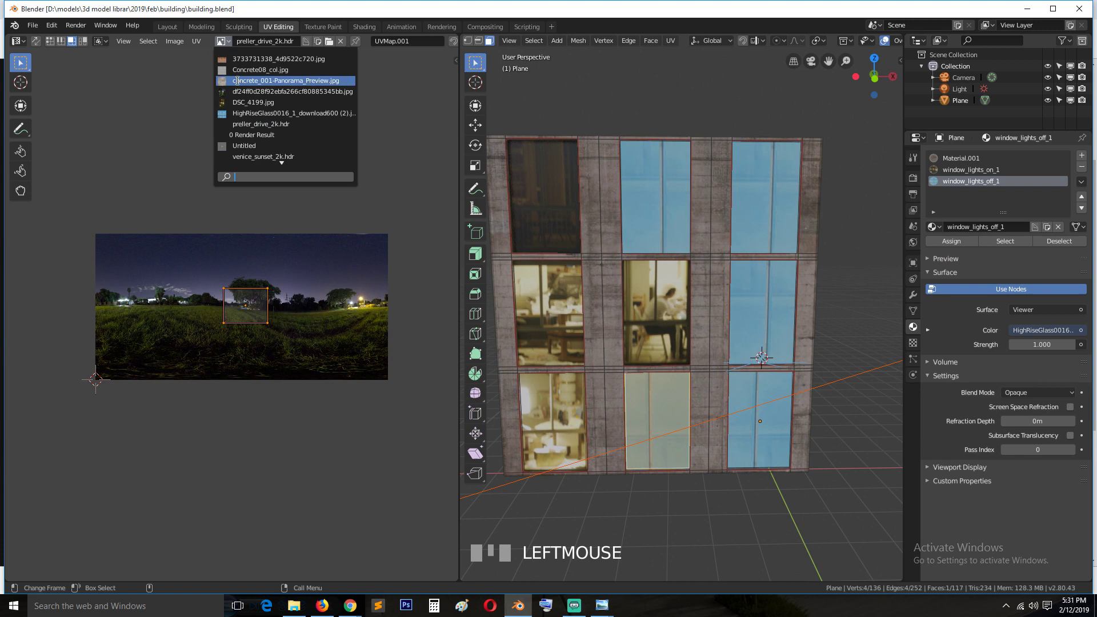
{"action": "left_click", "coordinate": [228, 113]}
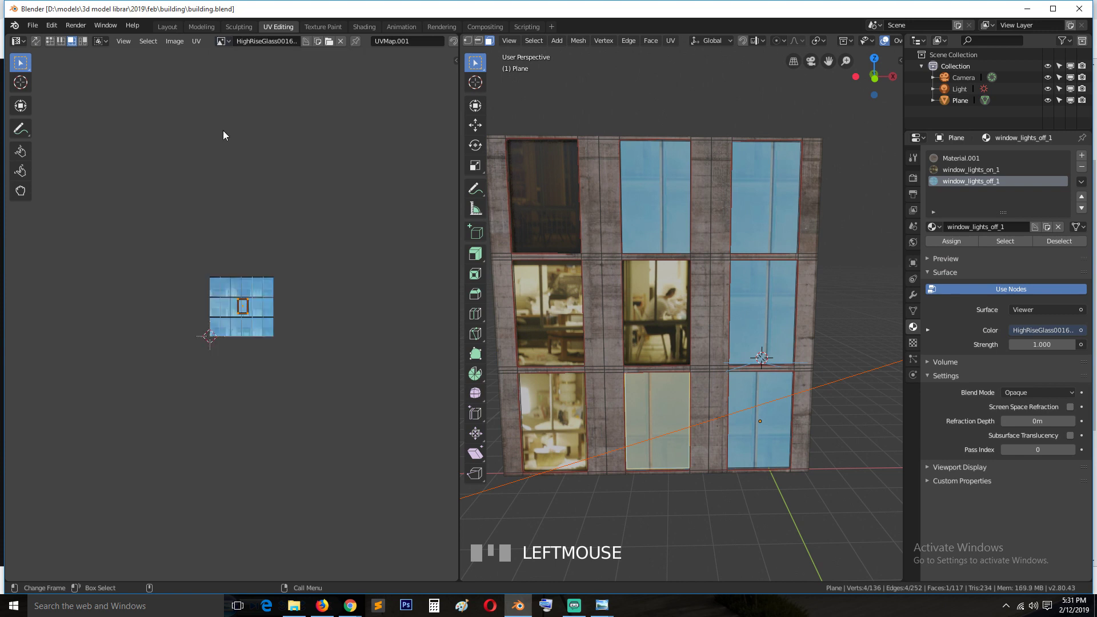
Enlarge the bottom-middle window's UV face to pane height and move it over the third pane of the photo's middle row
{"action": "scroll", "coordinate": [266, 399], "scroll_direction": "up", "scroll_amount": 6}
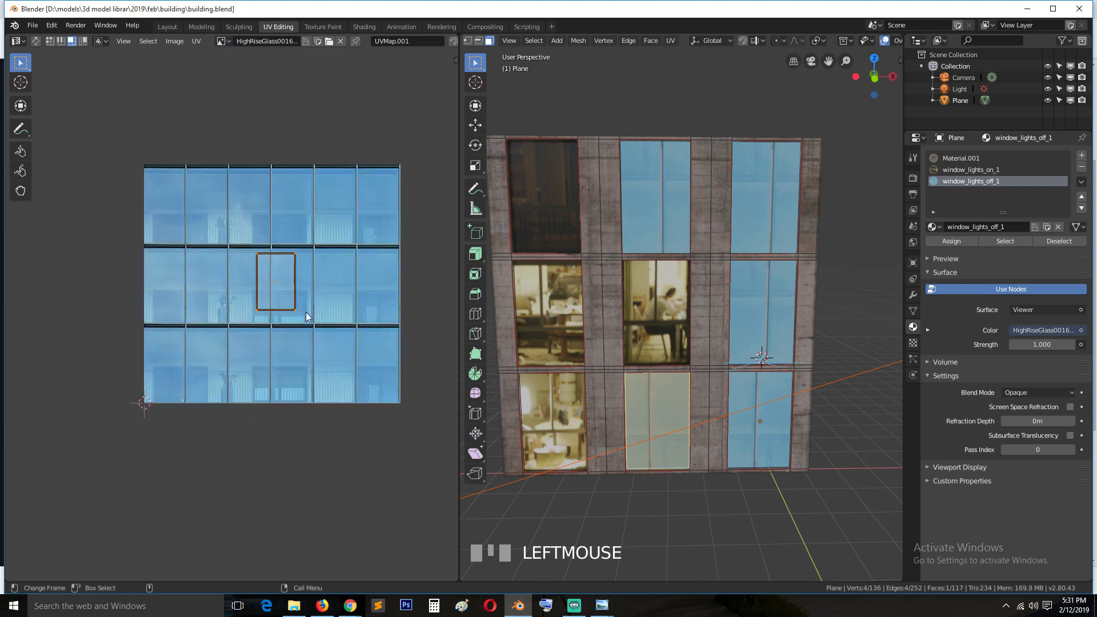
{"action": "key", "text": "s"}
{"action": "left_click", "coordinate": [312, 326]}
{"action": "key", "text": "g"}
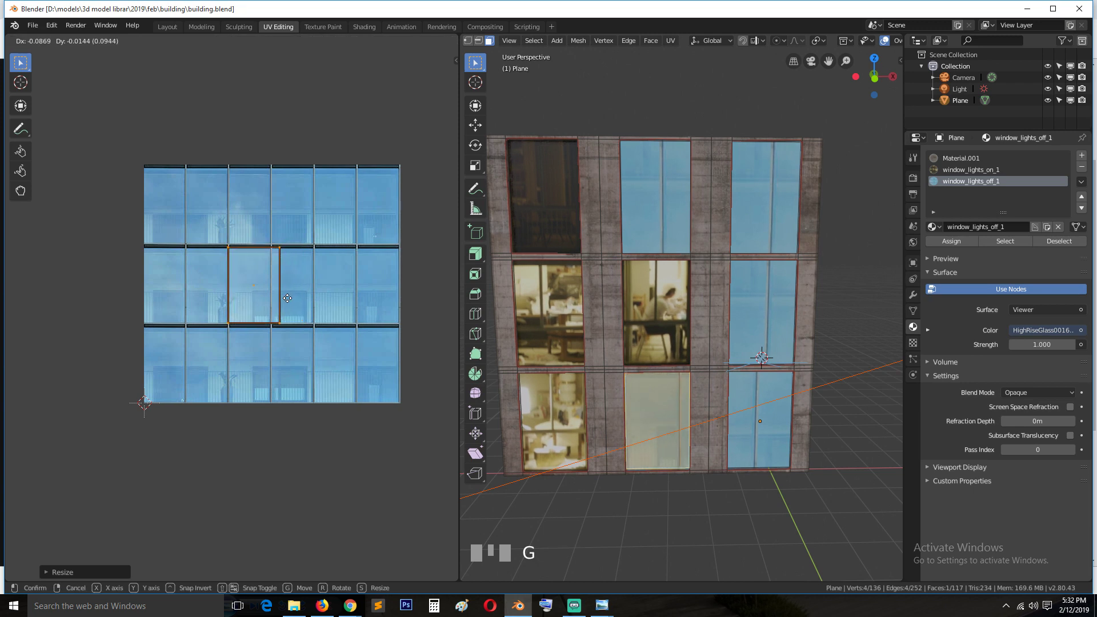
{"action": "left_click", "coordinate": [289, 303]}
Narrow the bottom-middle window's UV face horizontally, then nudge and rescale it to fit the third pane's frame
{"action": "key", "text": "s"}
{"action": "key", "text": "x"}
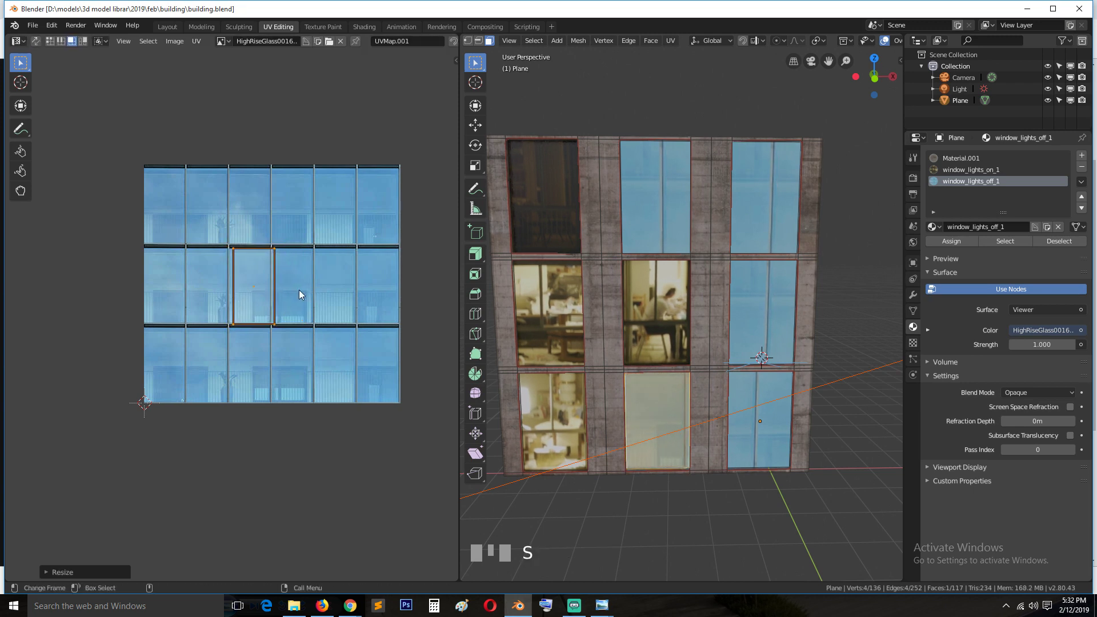
{"action": "left_click", "coordinate": [301, 299]}
{"action": "key", "text": "g"}
{"action": "left_click", "coordinate": [289, 294]}
{"action": "key", "text": "s"}
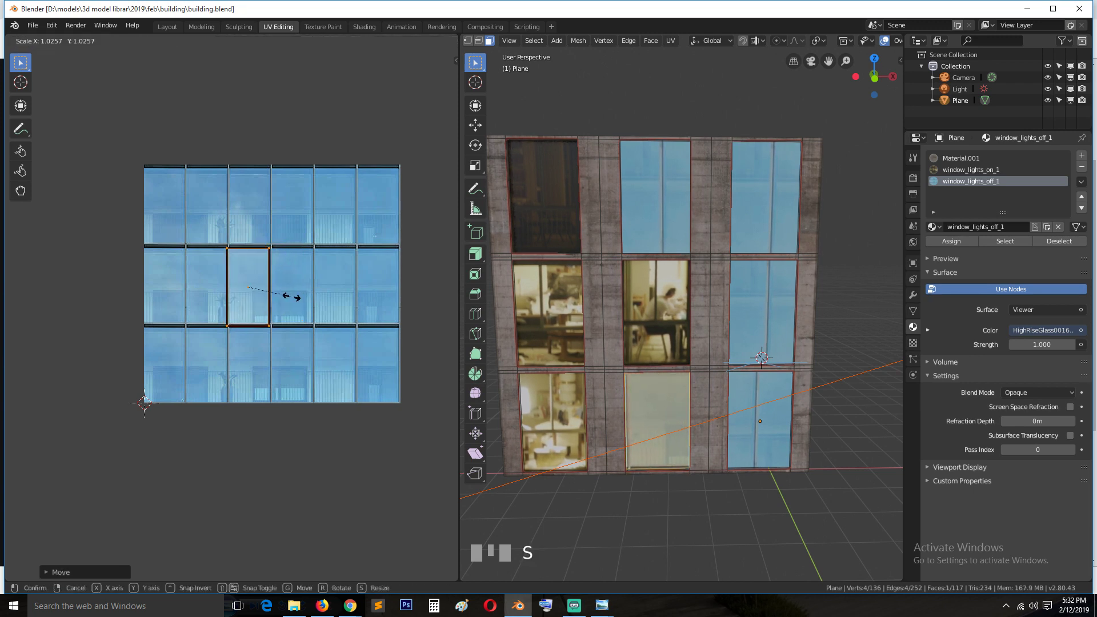
{"action": "left_click", "coordinate": [291, 298]}
{"action": "key", "text": "g"}
{"action": "left_click", "coordinate": [293, 298]}
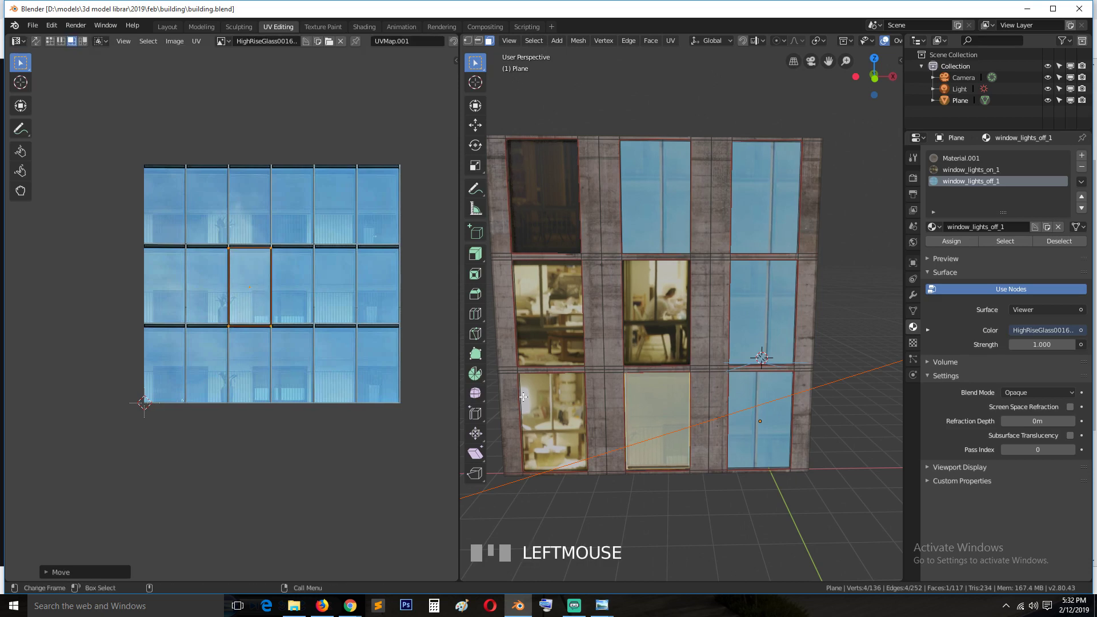
Select the bottom-right window, widen its UV face, and move it onto the fifth pane of the photo's top row
{"action": "left_click", "coordinate": [764, 408]}
{"action": "key", "text": "a"}
{"action": "key", "text": "s"}
{"action": "key", "text": "x"}
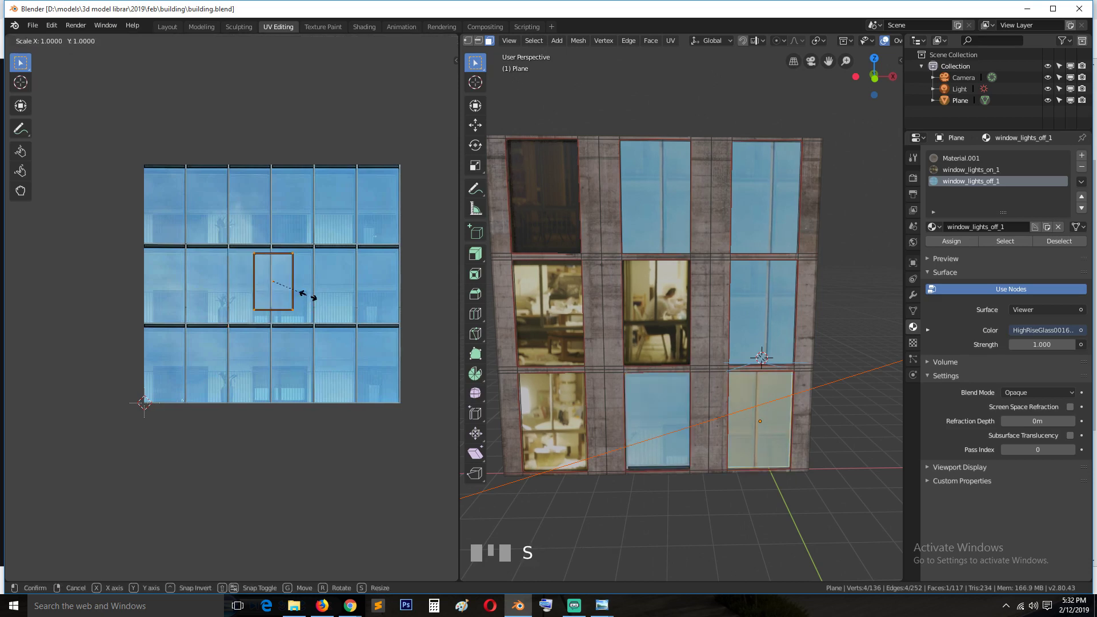
{"action": "left_click", "coordinate": [313, 301]}
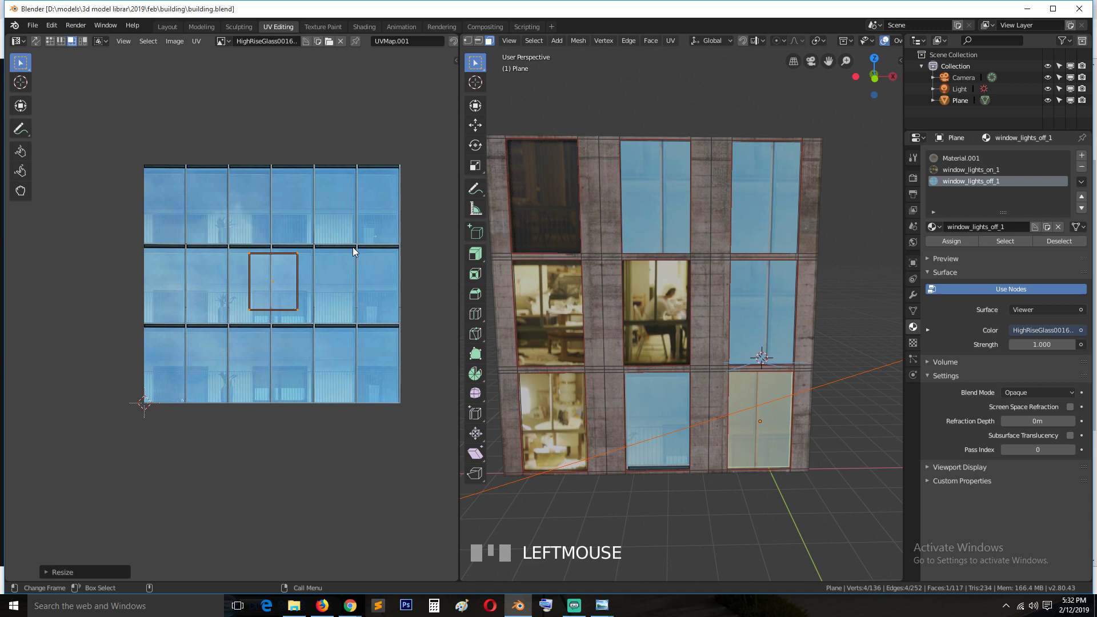
{"action": "key", "text": "g"}
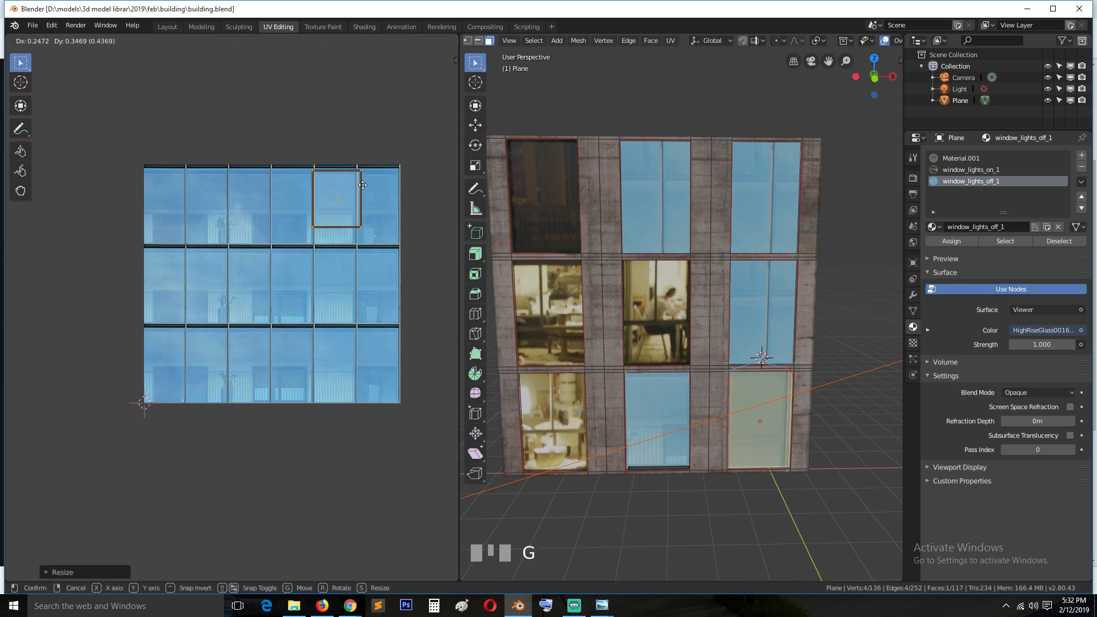
{"action": "left_click", "coordinate": [404, 192]}
Resize and reposition the bottom-right window's UV face, stretching it vertically to fill the fifth pane of the top row
{"action": "key", "text": "s"}
{"action": "key", "text": "x"}
{"action": "left_click", "coordinate": [389, 193]}
{"action": "key", "text": "s"}
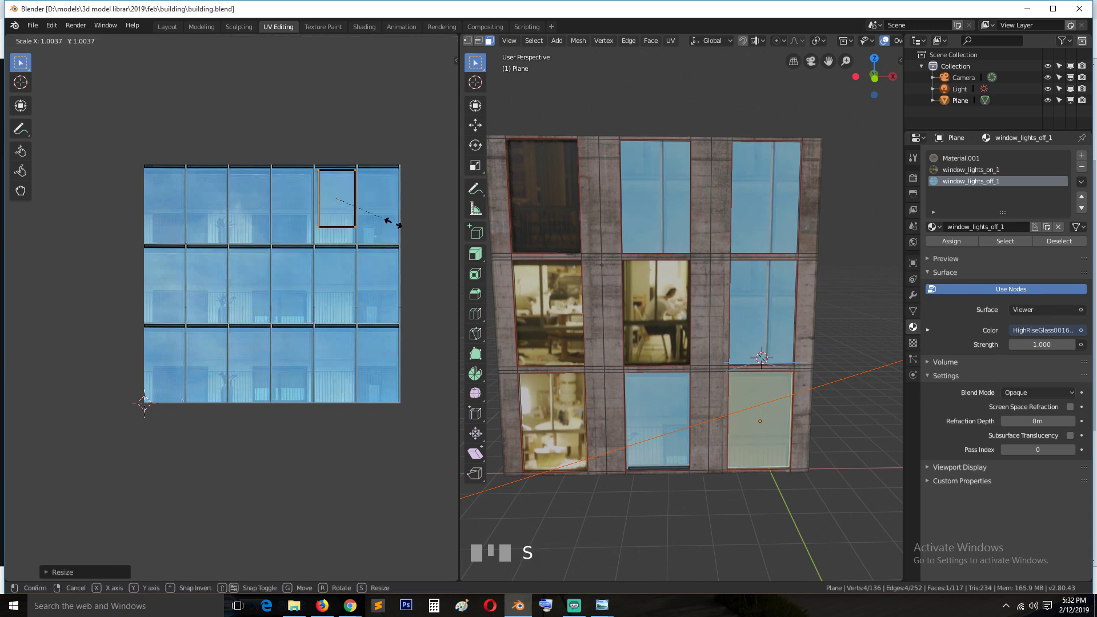
{"action": "left_click", "coordinate": [402, 231]}
{"action": "key", "text": "g"}
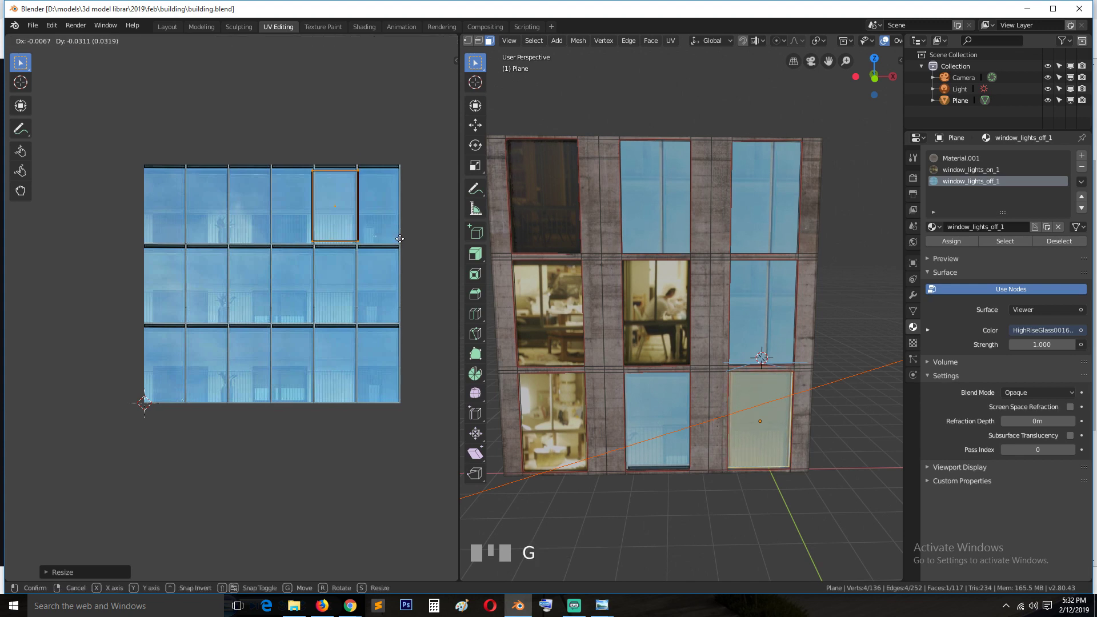
{"action": "left_click", "coordinate": [400, 239]}
{"action": "key", "text": "s"}
{"action": "left_click", "coordinate": [393, 269]}
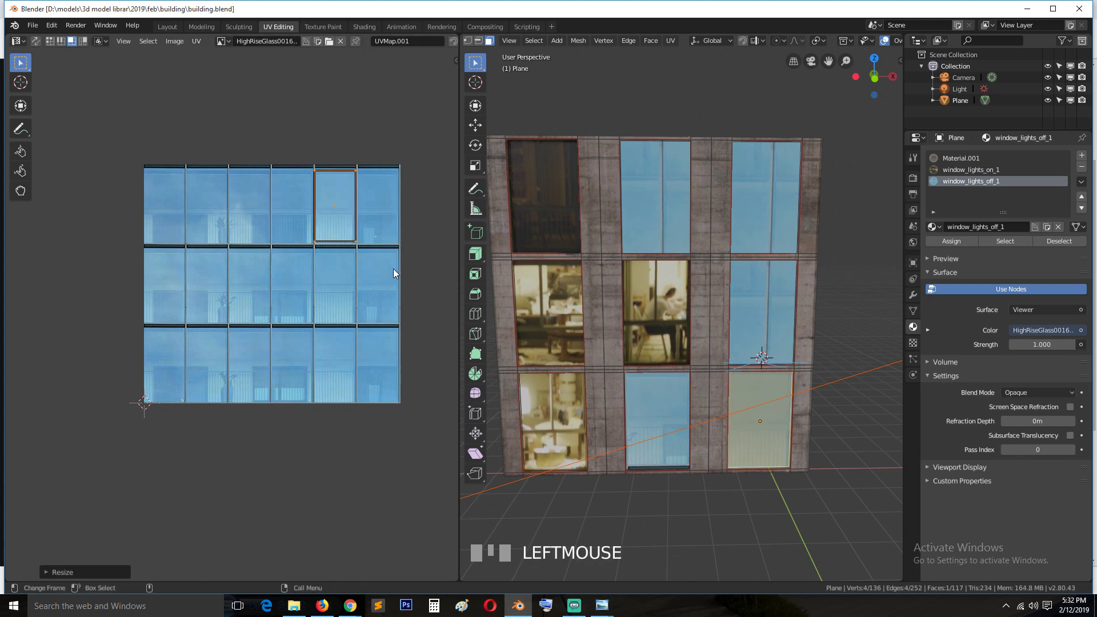
{"action": "key", "text": "s"}
{"action": "key", "text": "y"}
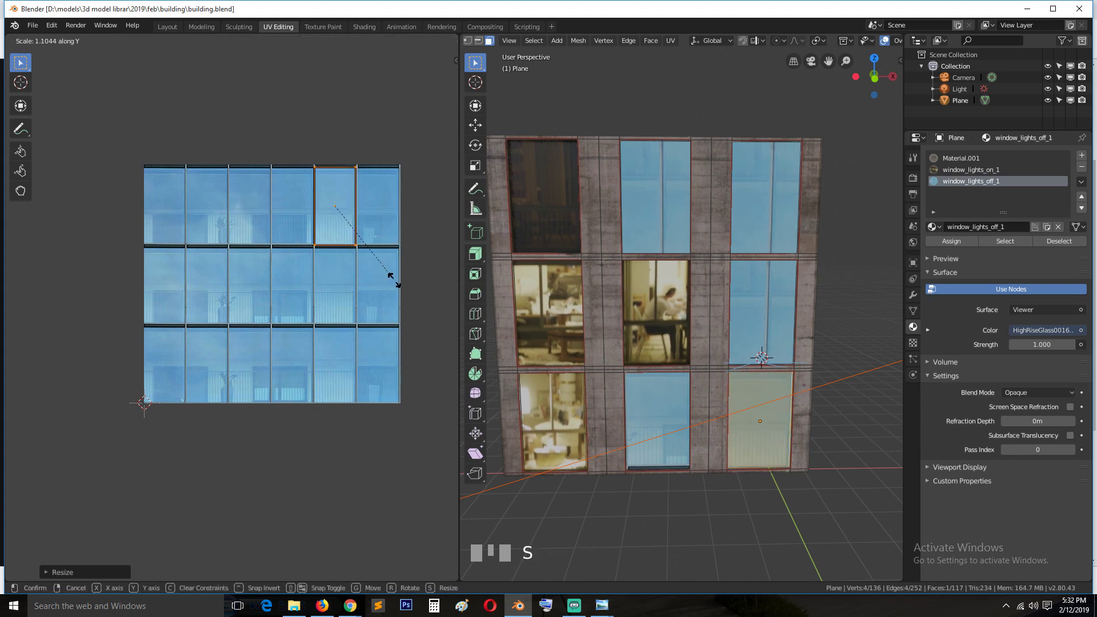
{"action": "left_click", "coordinate": [394, 281]}
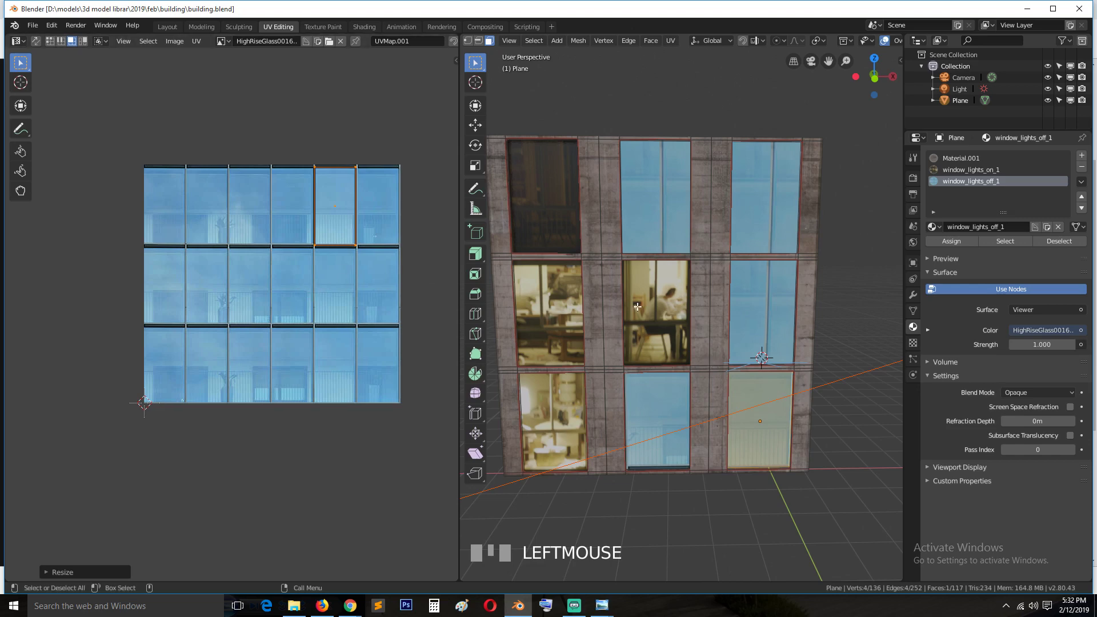
Check the facade from an angle in Object Mode, then move the middle-right window's UV face onto the top row's first pane
{"action": "key", "text": "Tab"}
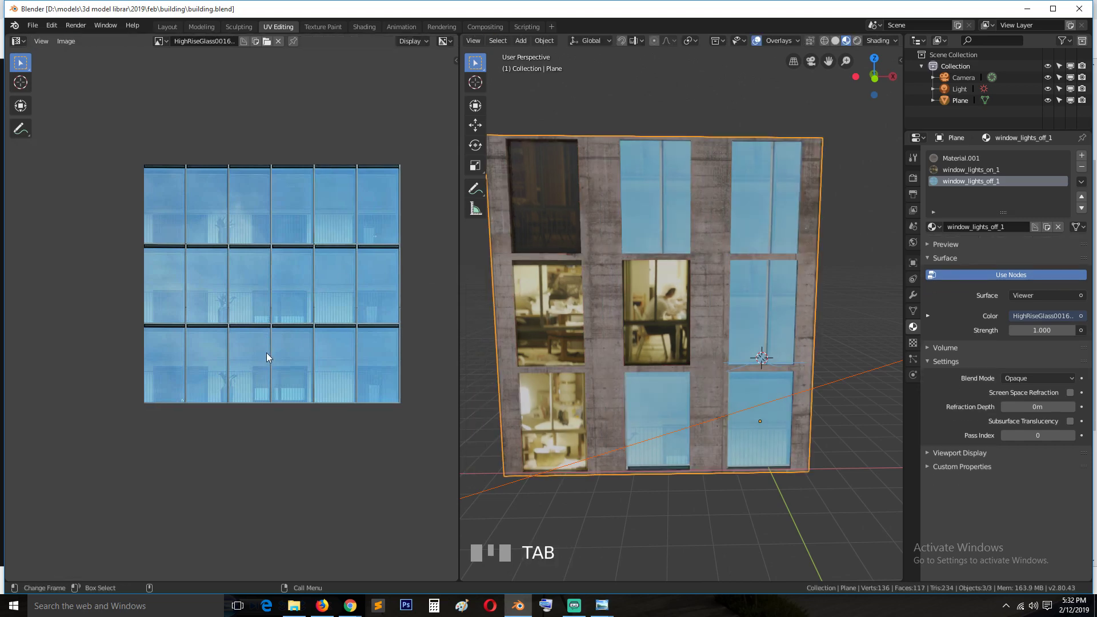
{"action": "middle_click_drag", "start_coordinate": [588, 402], "coordinate": [742, 370]}
{"action": "key", "text": "Tab"}
{"action": "left_click", "coordinate": [742, 343]}
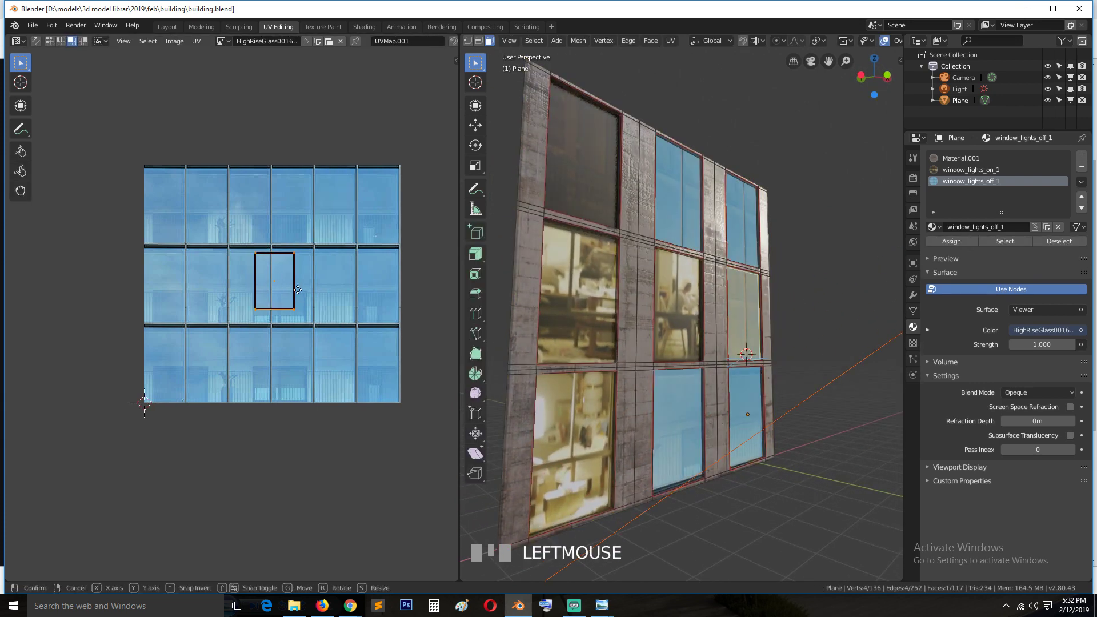
{"action": "key", "text": "g"}
{"action": "left_click", "coordinate": [237, 217]}
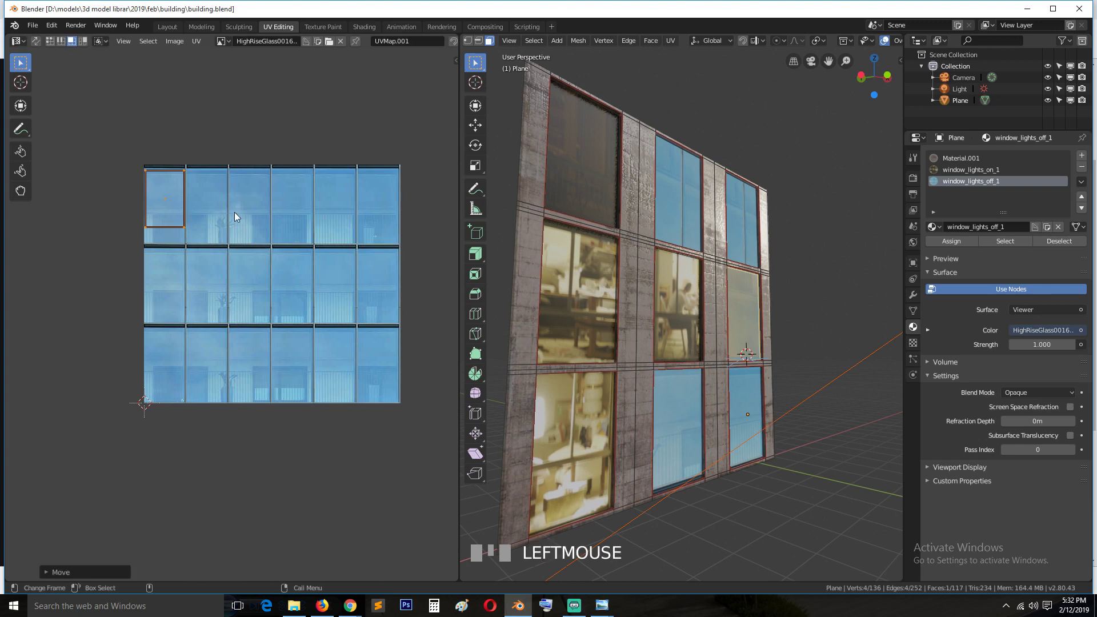
Scale the middle-right window's UV face along Y and X and shift it vertically to fit the top row's first pane
{"action": "key", "text": "s"}
{"action": "left_click", "coordinate": [233, 217]}
{"action": "key", "text": "s"}
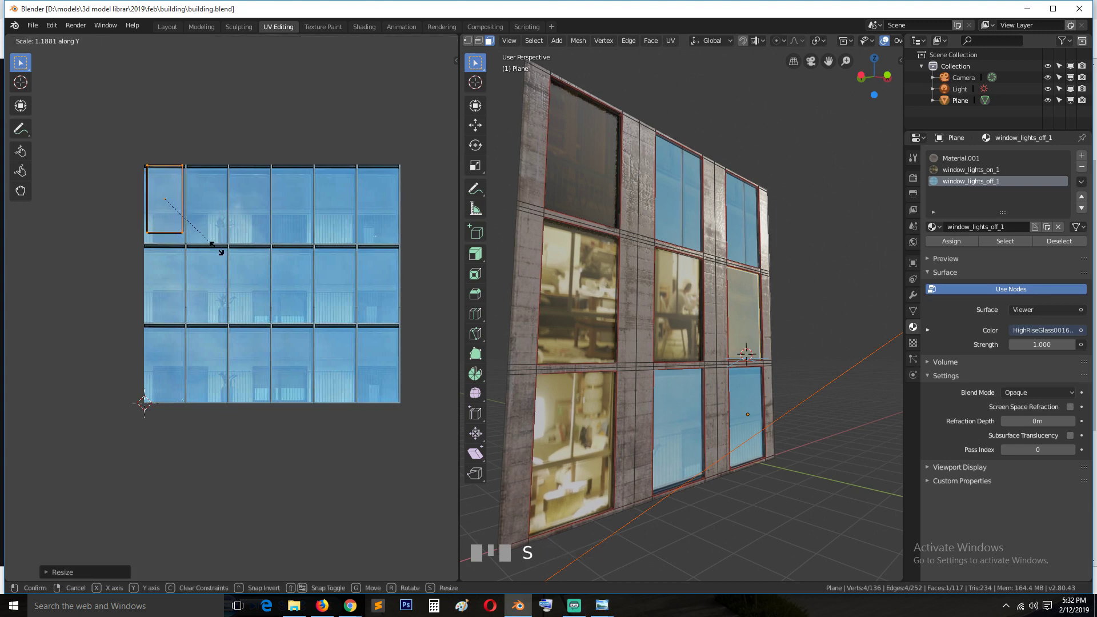
{"action": "left_click", "coordinate": [220, 254]}
{"action": "key", "text": "g"}
{"action": "key", "text": "y"}
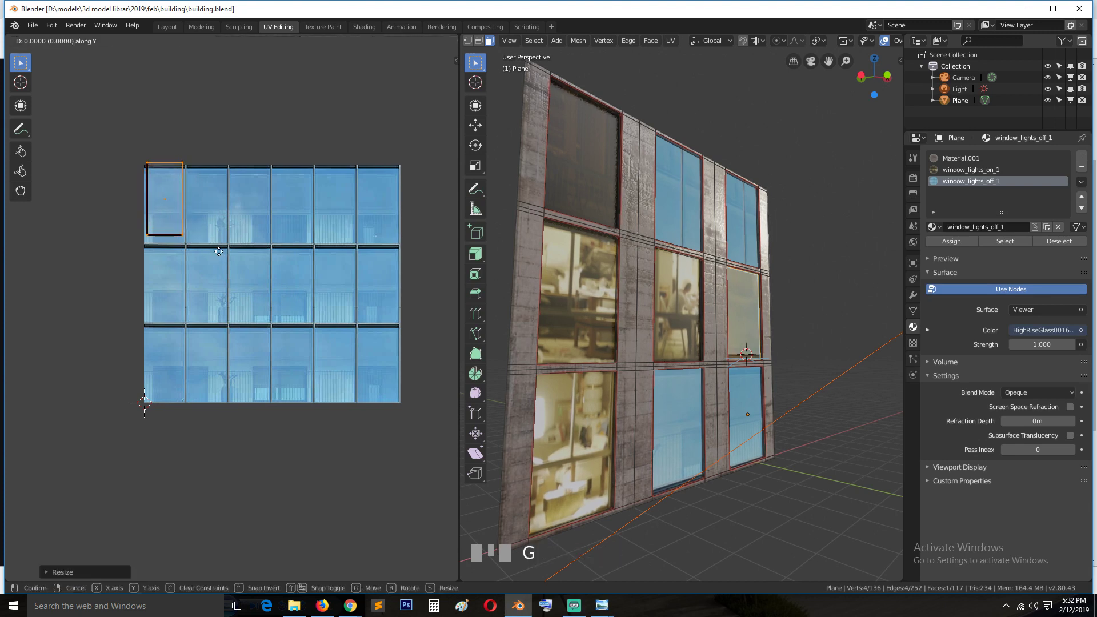
{"action": "left_click", "coordinate": [219, 258]}
{"action": "key", "text": "s"}
{"action": "key", "text": "x"}
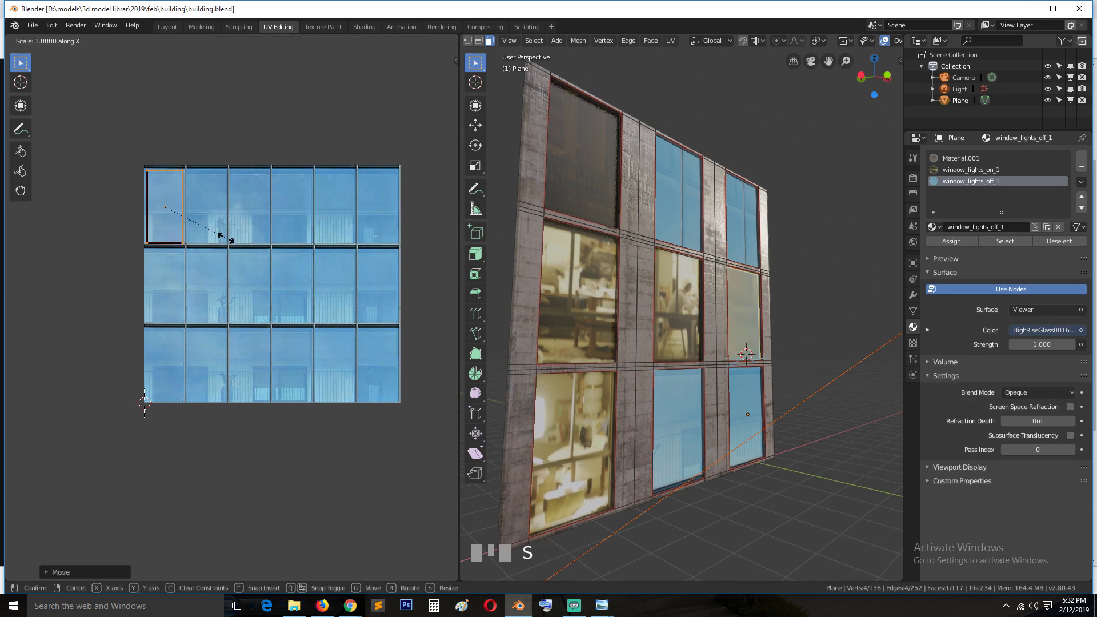
{"action": "left_click", "coordinate": [238, 235]}
Select the top-right and top-middle windows, enlarge their overlapping UV faces, and move them onto the fourth pane of the photo's bottom row
{"action": "left_click", "coordinate": [744, 221]}
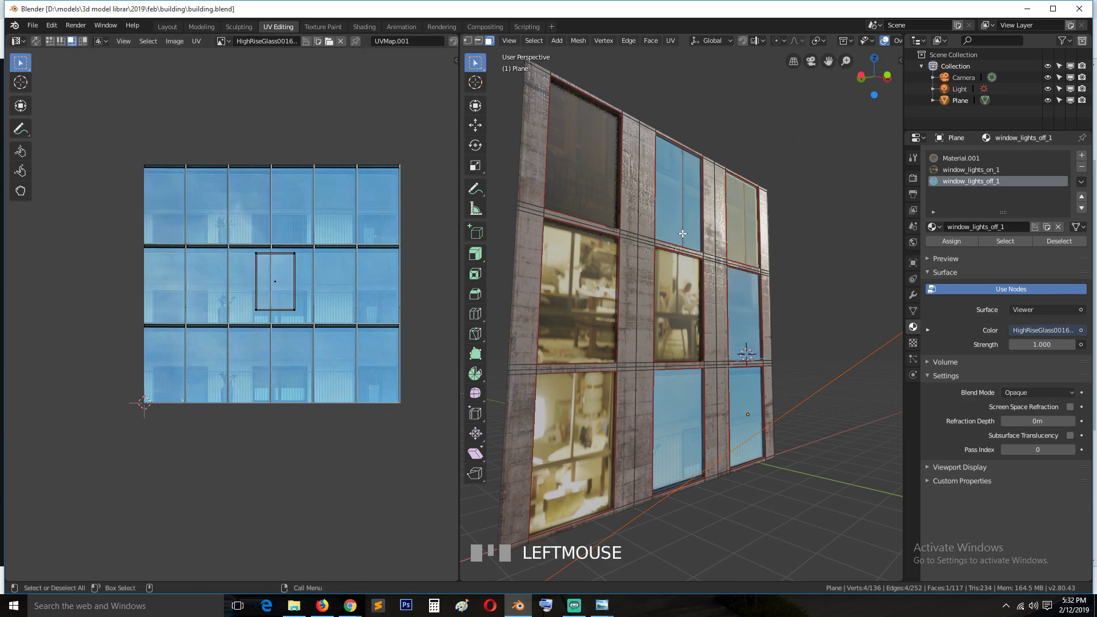
{"action": "left_click", "coordinate": [672, 215], "text": "shift"}
{"action": "key", "text": "a"}
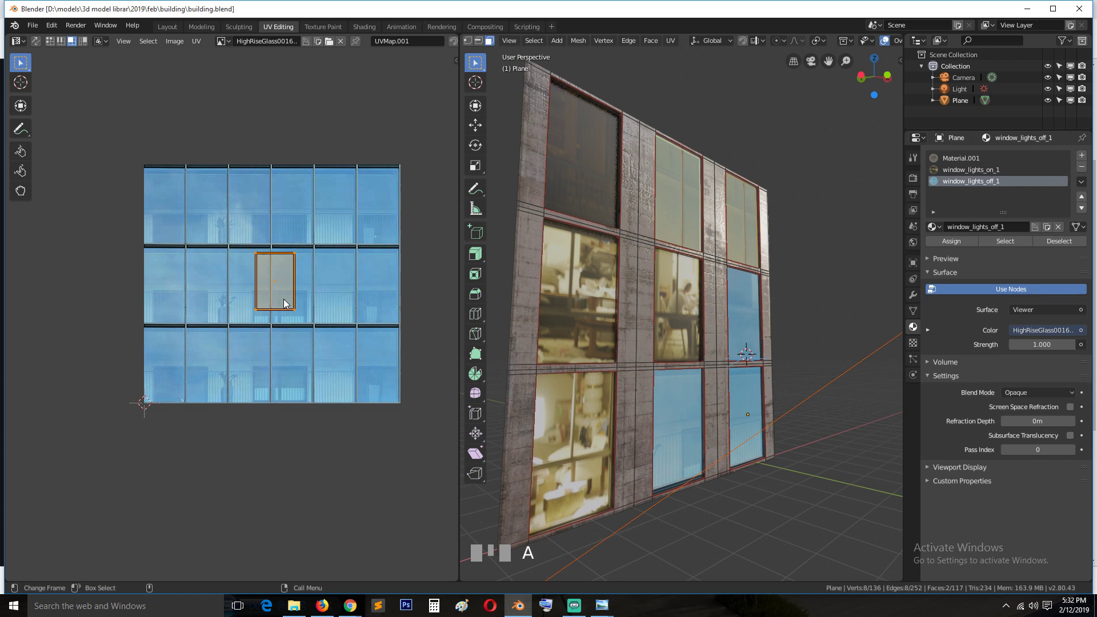
{"action": "key", "text": "s"}
{"action": "left_click", "coordinate": [312, 293]}
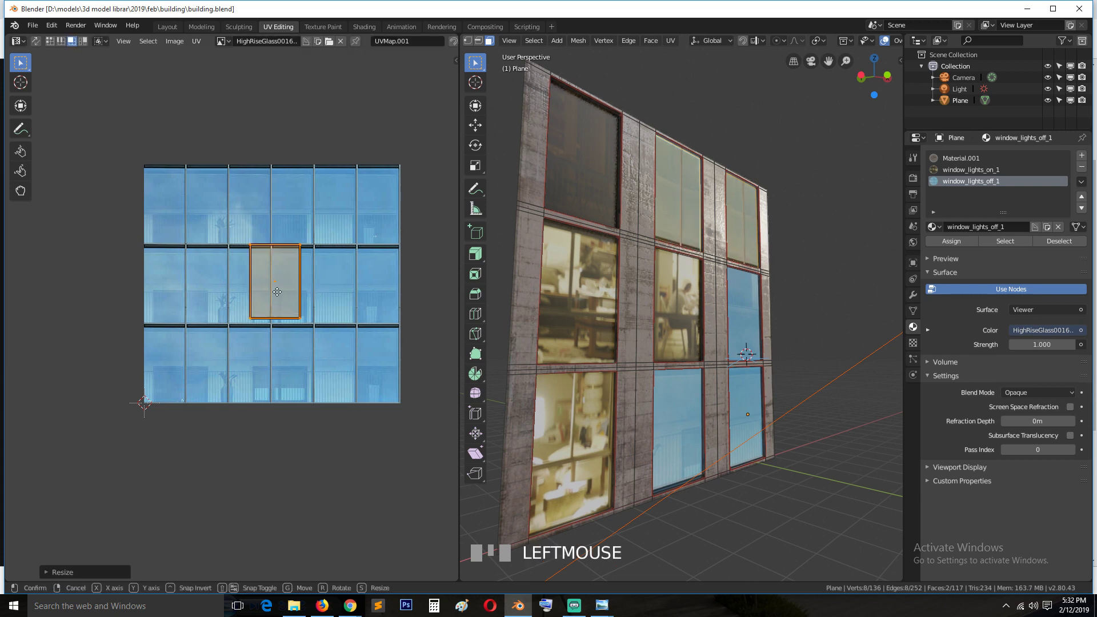
{"action": "key", "text": "g"}
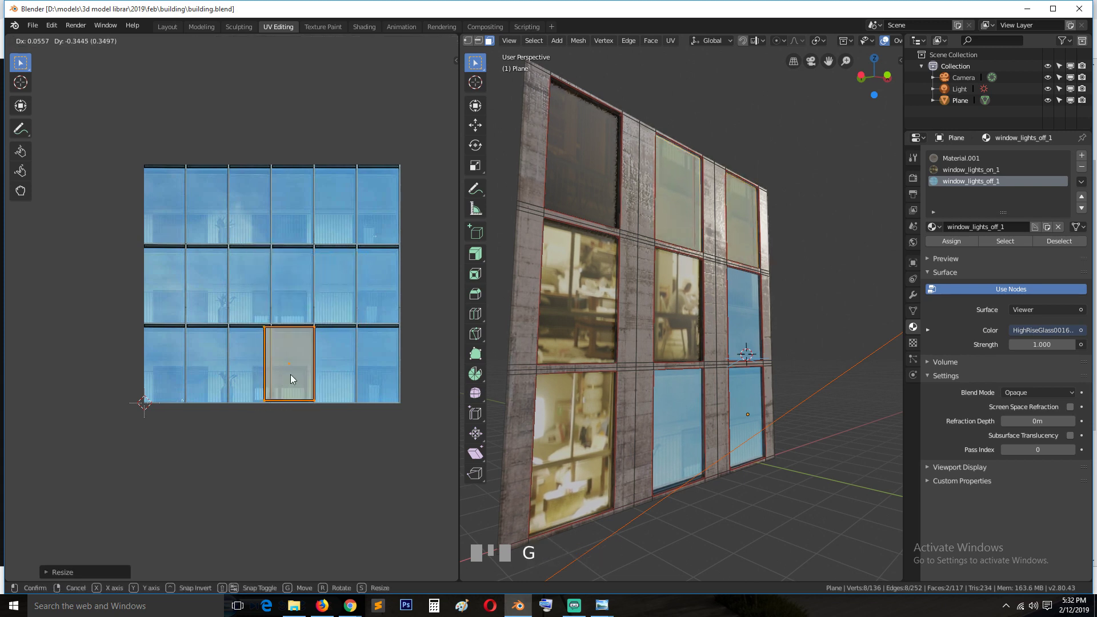
{"action": "left_click", "coordinate": [289, 374]}
Scale the two windows' UV faces along X and Y and shift them to fit the bottom row's fourth pane
{"action": "key", "text": "s"}
{"action": "key", "text": "x"}
{"action": "left_click", "coordinate": [351, 376]}
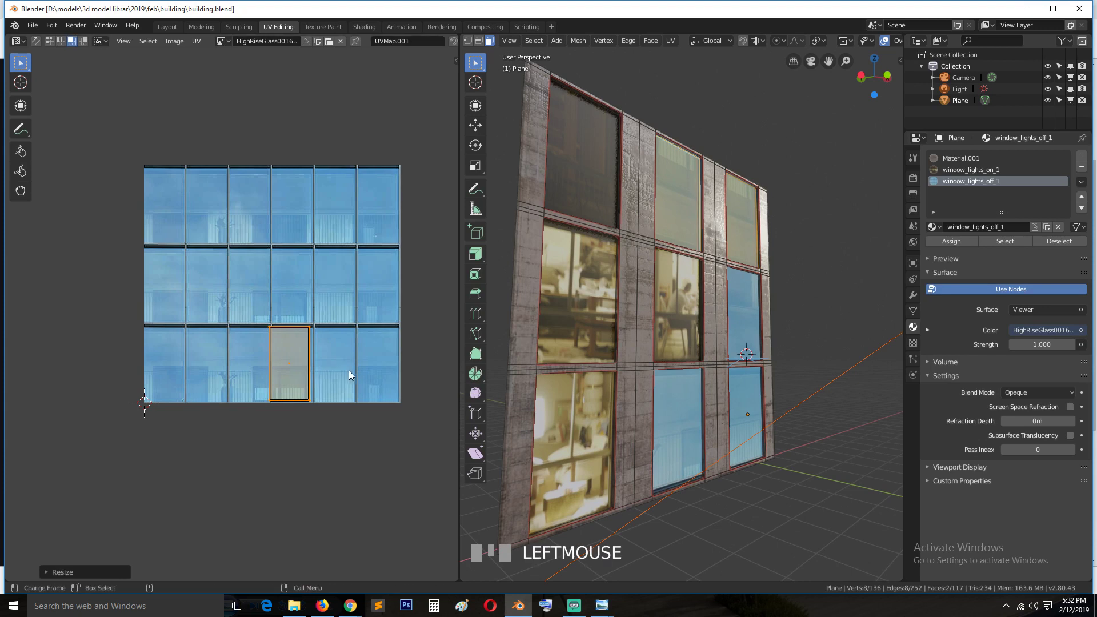
{"action": "key", "text": "g"}
{"action": "key", "text": "s"}
{"action": "key", "text": "y"}
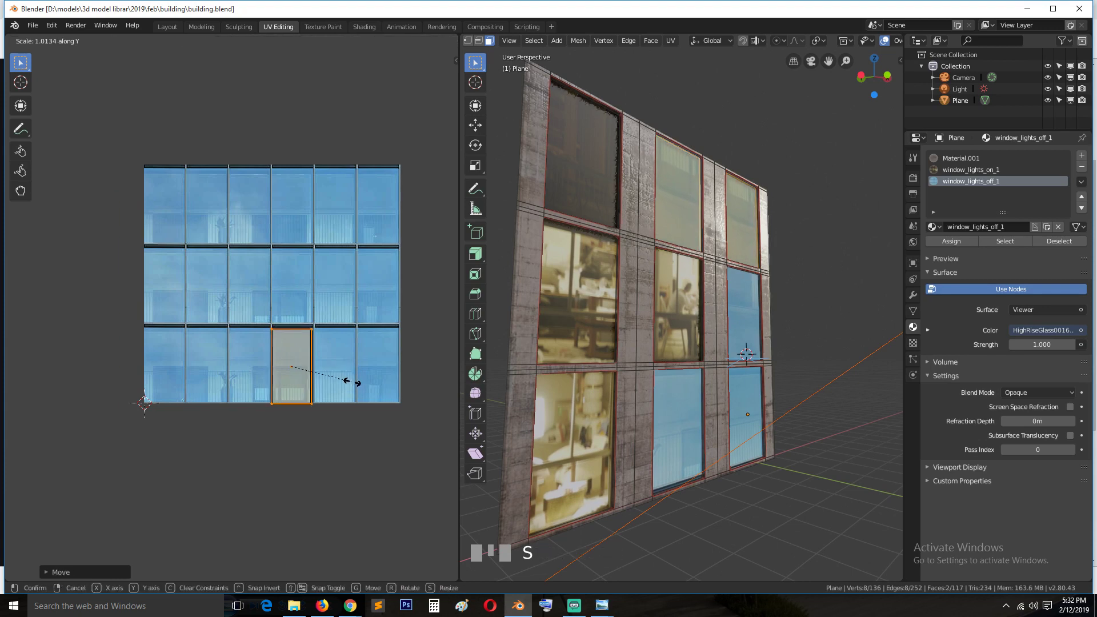
{"action": "left_click", "coordinate": [354, 380]}
{"action": "key", "text": "g"}
{"action": "key", "text": "y"}
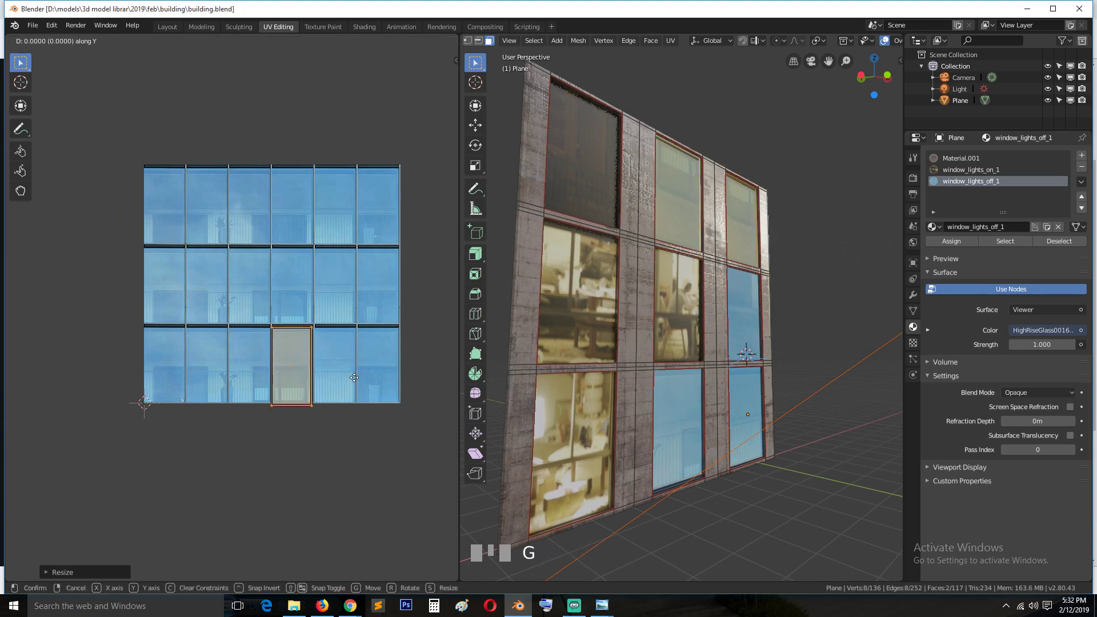
{"action": "left_click", "coordinate": [337, 376]}
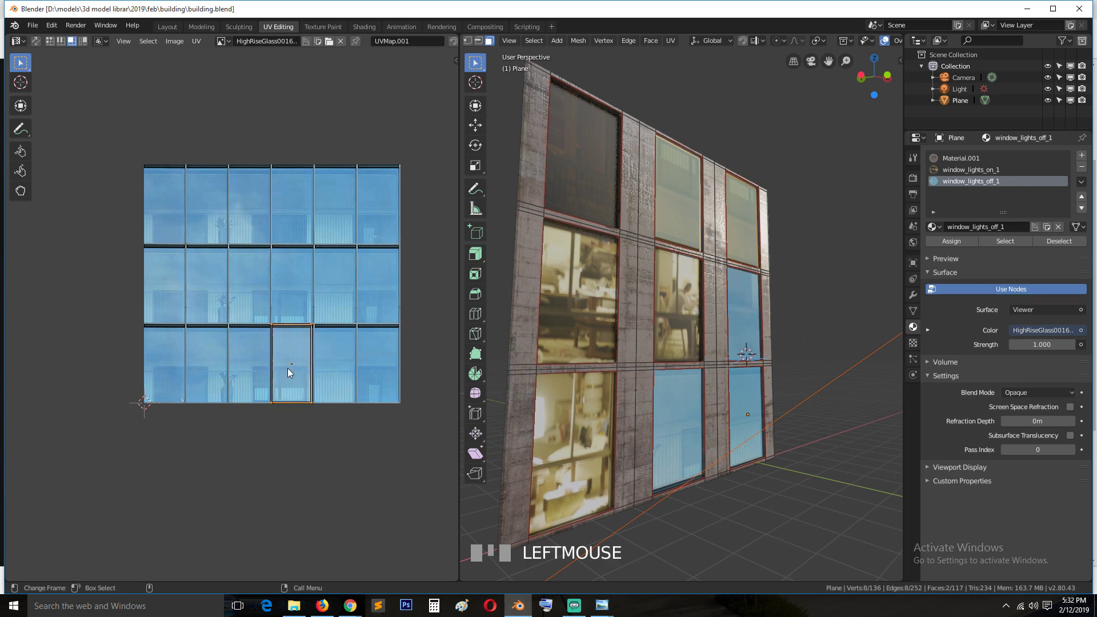
Move only the top-middle window's UV face onto the second pane of the photo's middle row, checking the facade in Object Mode
{"action": "key", "text": "g"}
{"action": "key", "text": "x"}
{"action": "left_click", "coordinate": [246, 371]}
{"action": "key", "text": "Tab"}
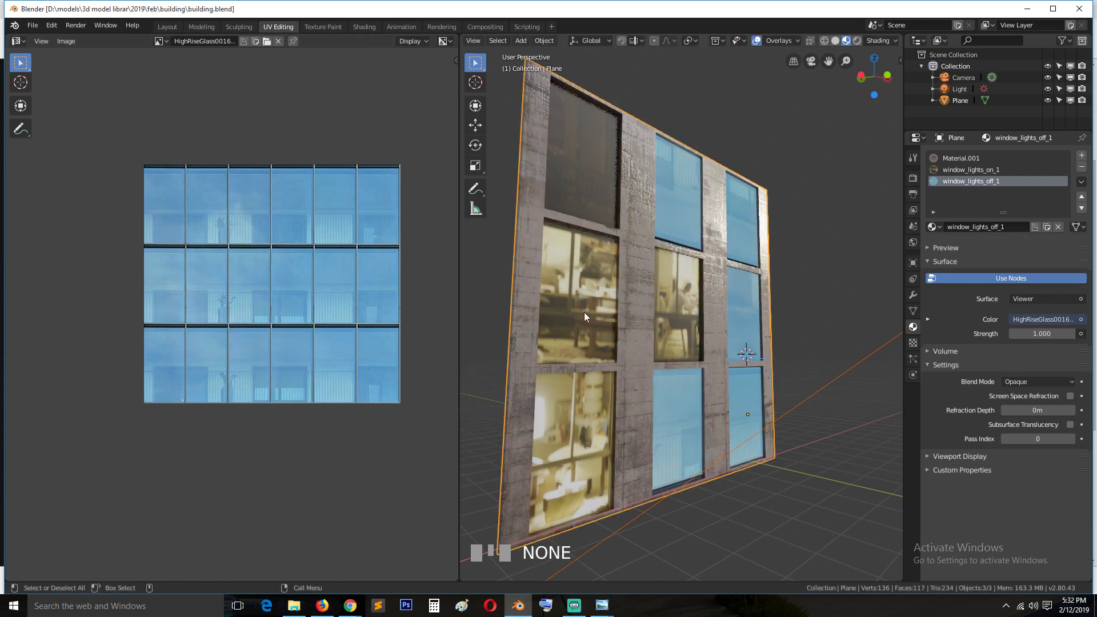
{"action": "key", "text": "grave"}
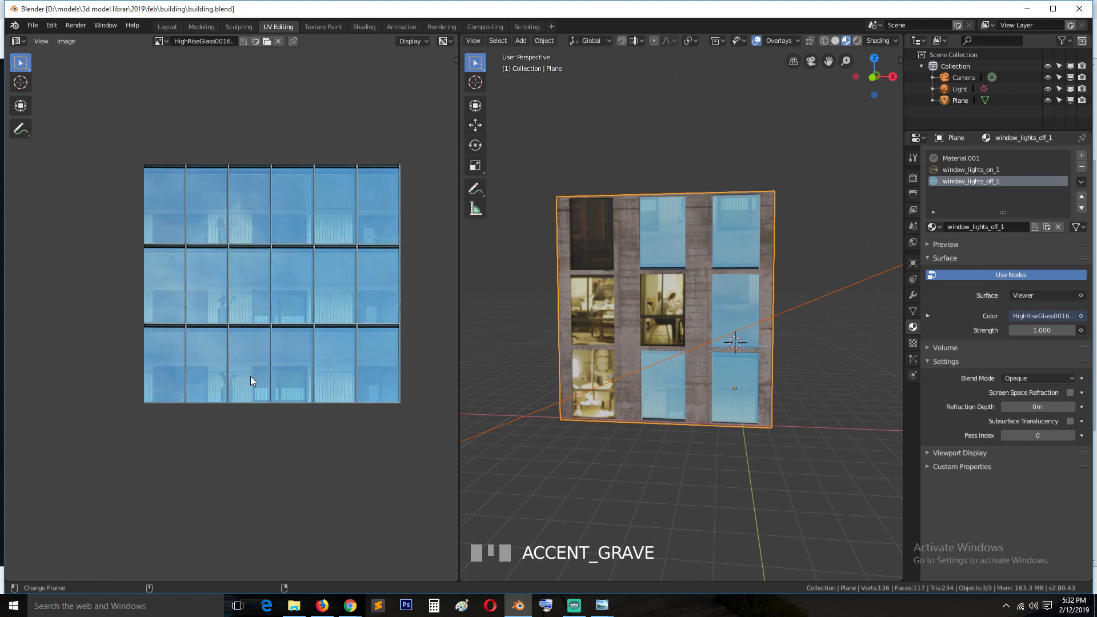
{"action": "key", "text": "Tab"}
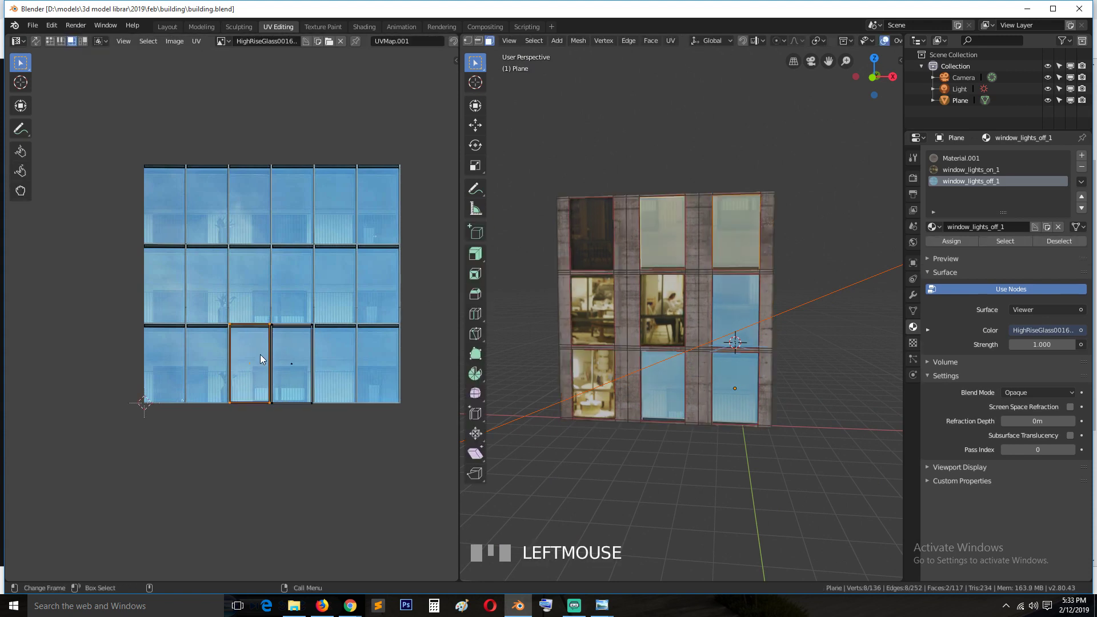
{"action": "key", "text": "g"}
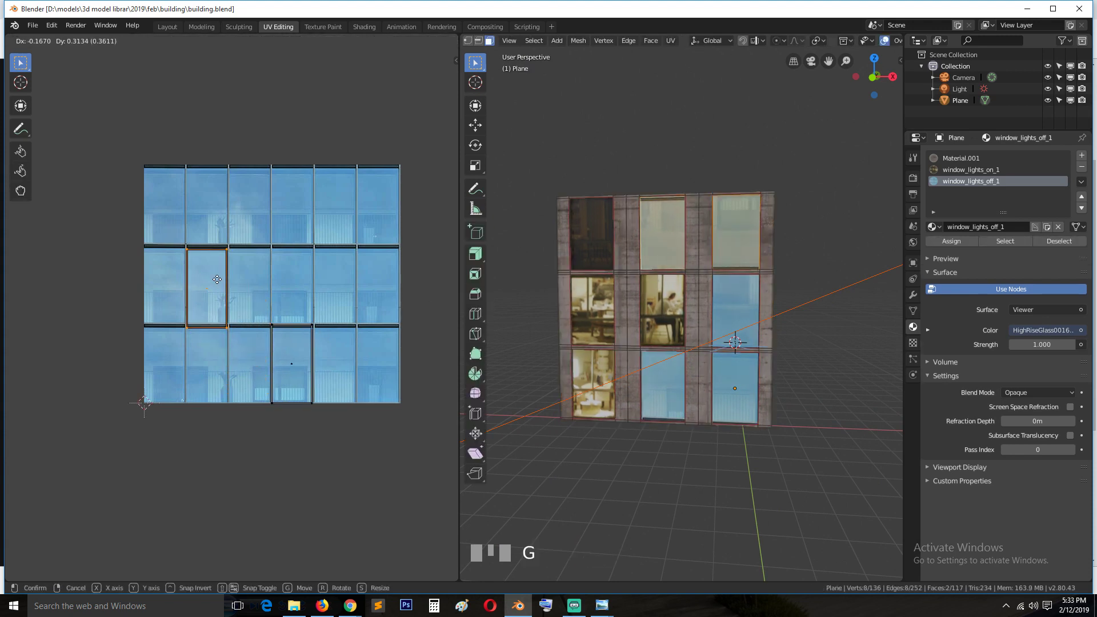
{"action": "left_click", "coordinate": [218, 281]}
{"action": "key", "text": "Tab"}
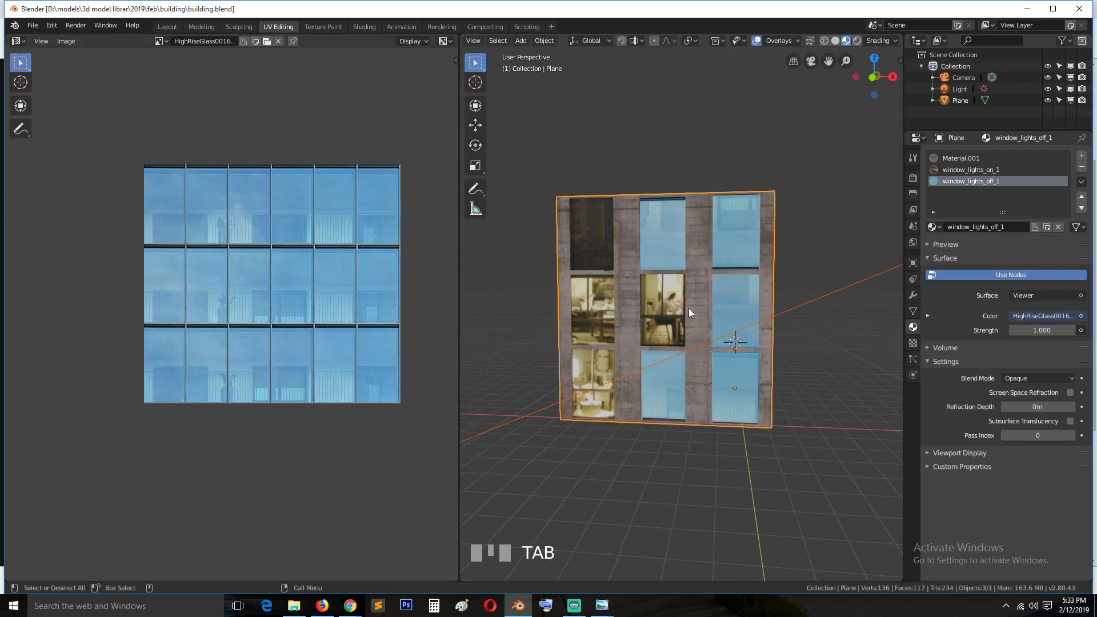
Deselect everything, inspect the facade from a low angle, and save the file
{"action": "key", "text": "alt+a"}
{"action": "key", "text": "grave"}
{"action": "middle_click_drag", "start_coordinate": [689, 313], "coordinate": [667, 353]}
{"action": "key", "text": "ctrl+s"}
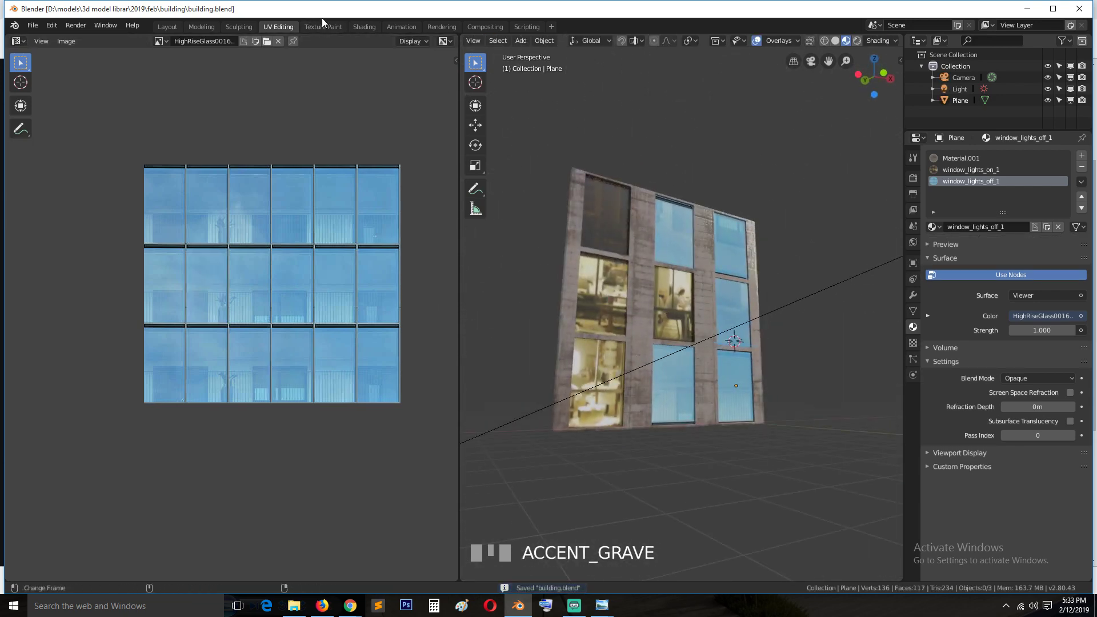
In the Shading workspace, move the DSC_4199.jpg node below the glass texture, connect the Principled BSDF to the Material Output, and save
{"action": "left_click", "coordinate": [357, 25]}
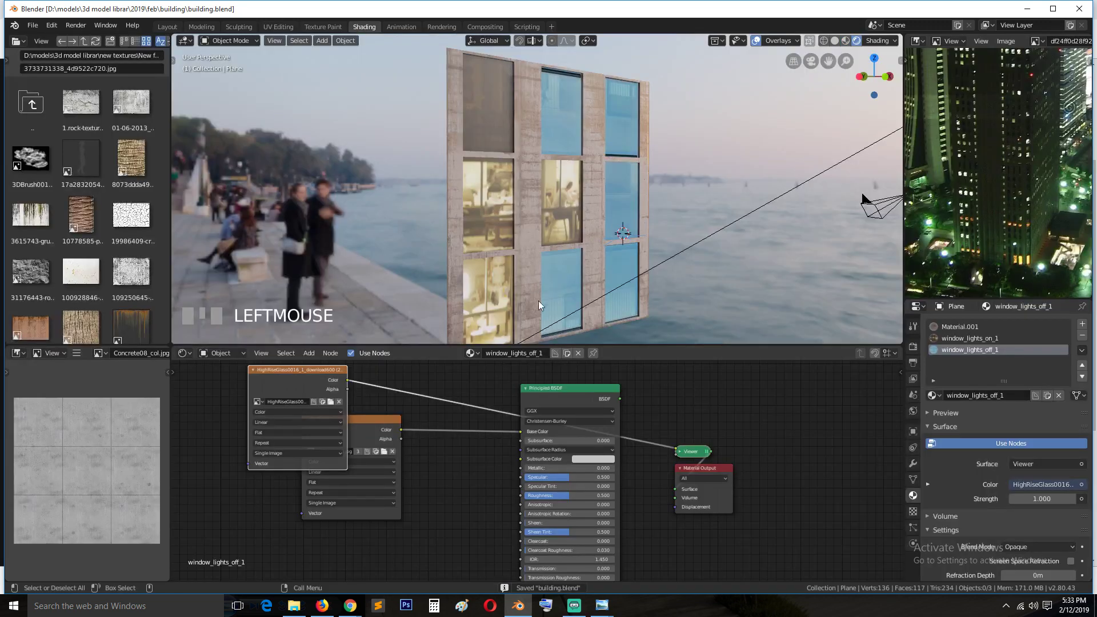
{"action": "left_click_drag", "start_coordinate": [389, 455], "coordinate": [367, 517]}
{"action": "left_click", "coordinate": [588, 400], "text": "ctrl+shift"}
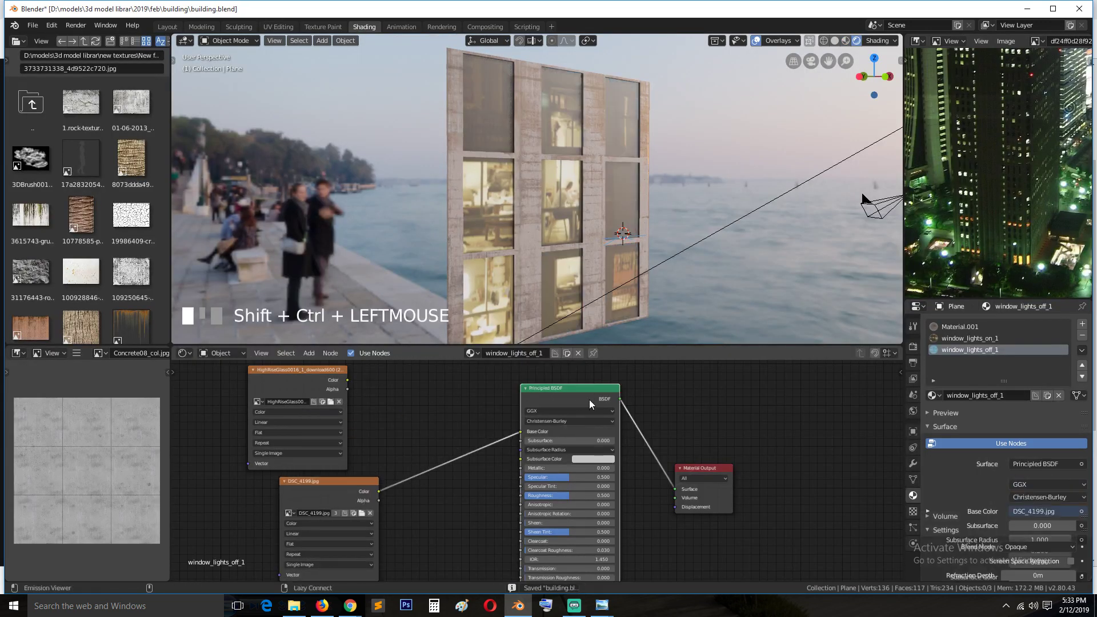
{"action": "middle_click_drag", "start_coordinate": [585, 224], "coordinate": [570, 175]}
{"action": "key", "text": "ctrl+s"}
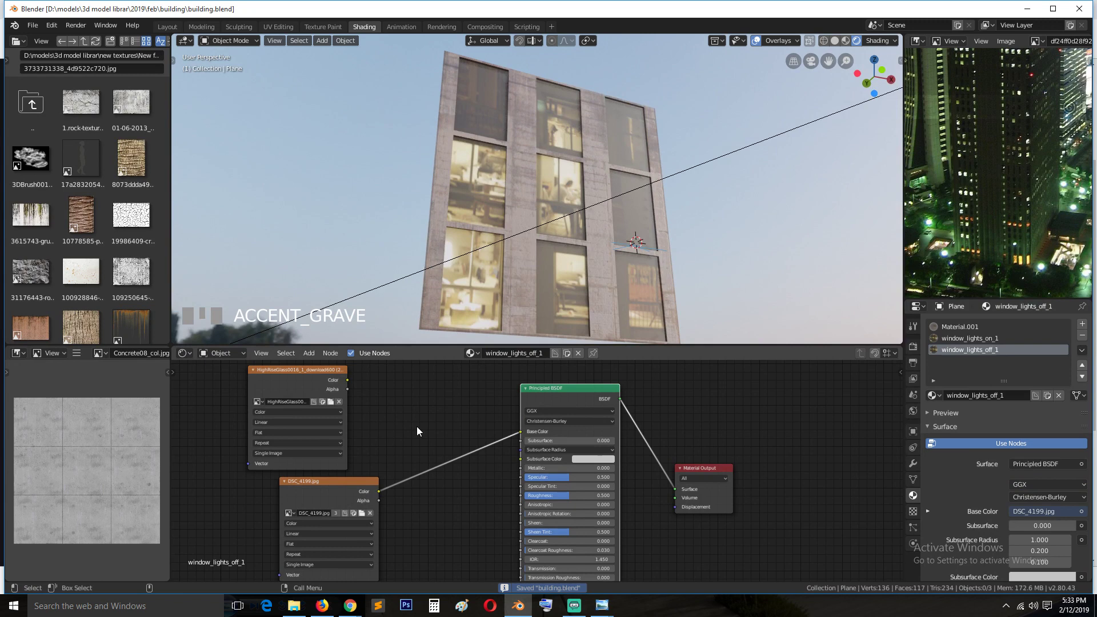
Connect the HighRiseGlass texture's Color to the Principled BSDF's Base Color, delete the DSC_4199.jpg node, and save the file
{"action": "left_click_drag", "start_coordinate": [347, 380], "coordinate": [379, 389]}
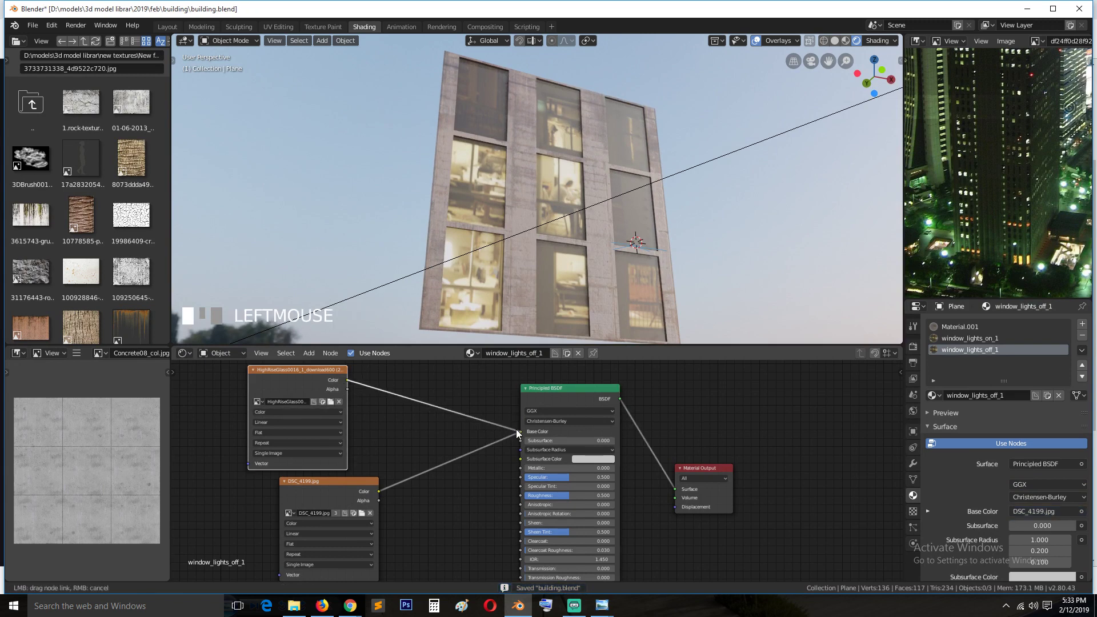
{"action": "left_click_drag", "start_coordinate": [516, 429], "coordinate": [520, 432]}
{"action": "left_click", "coordinate": [353, 480]}
{"action": "key", "text": "Delete"}
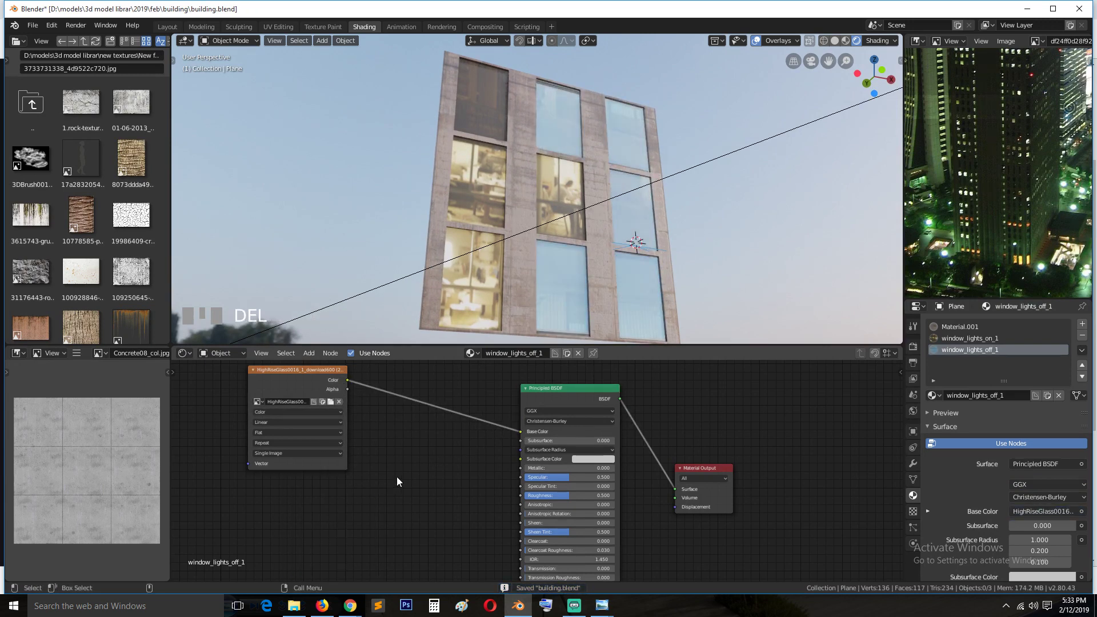
{"action": "key", "text": "ctrl+s"}
Set the window_lights_off_1 material's Roughness to 0 and Metallic to 1, check the reflections on the facade, and save the file
{"action": "scroll", "coordinate": [555, 482], "scroll_direction": "up", "scroll_amount": 2}
{"action": "middle_click_drag", "start_coordinate": [559, 483], "coordinate": [614, 464]}
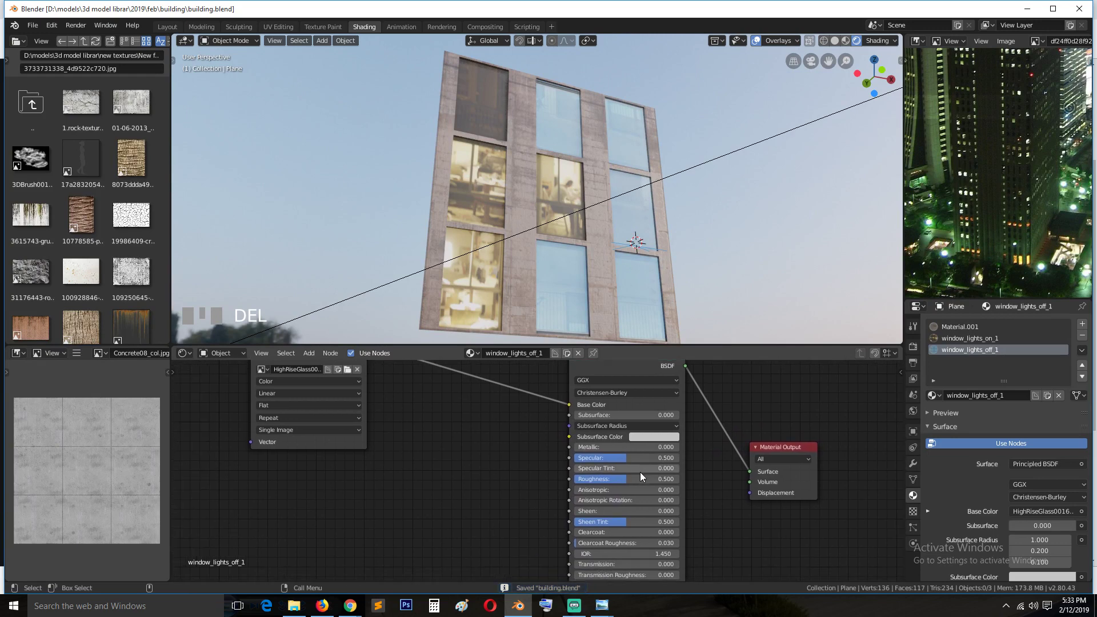
{"action": "left_click_drag", "start_coordinate": [624, 479], "coordinate": [575, 479]}
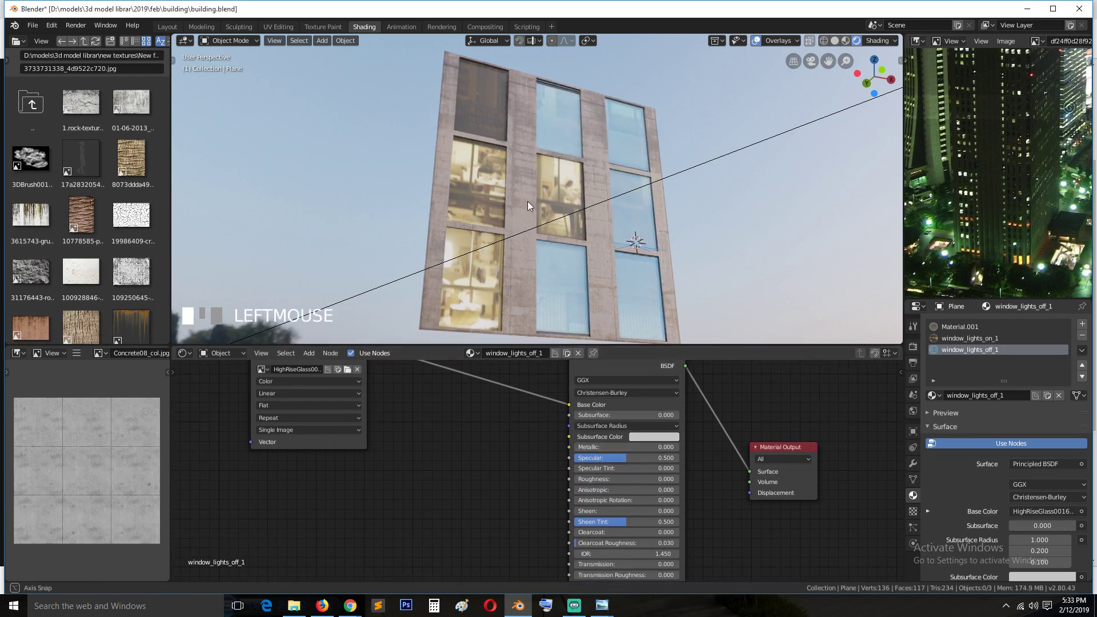
{"action": "middle_click_drag", "start_coordinate": [527, 201], "coordinate": [571, 194]}
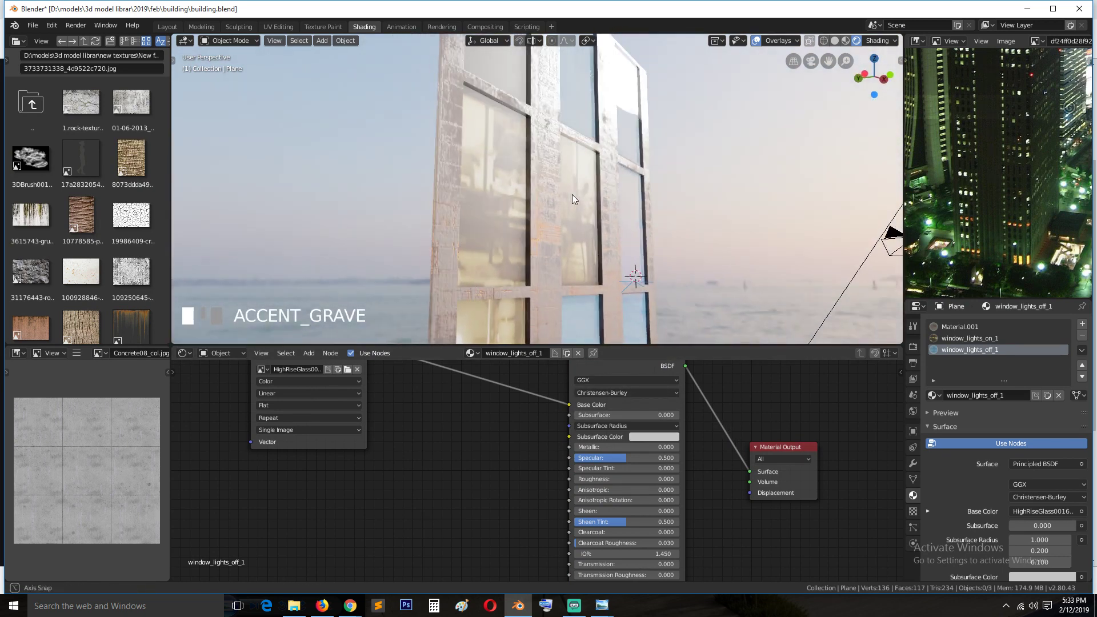
{"action": "type", "text": "1"}
{"action": "left_click", "coordinate": [720, 453]}
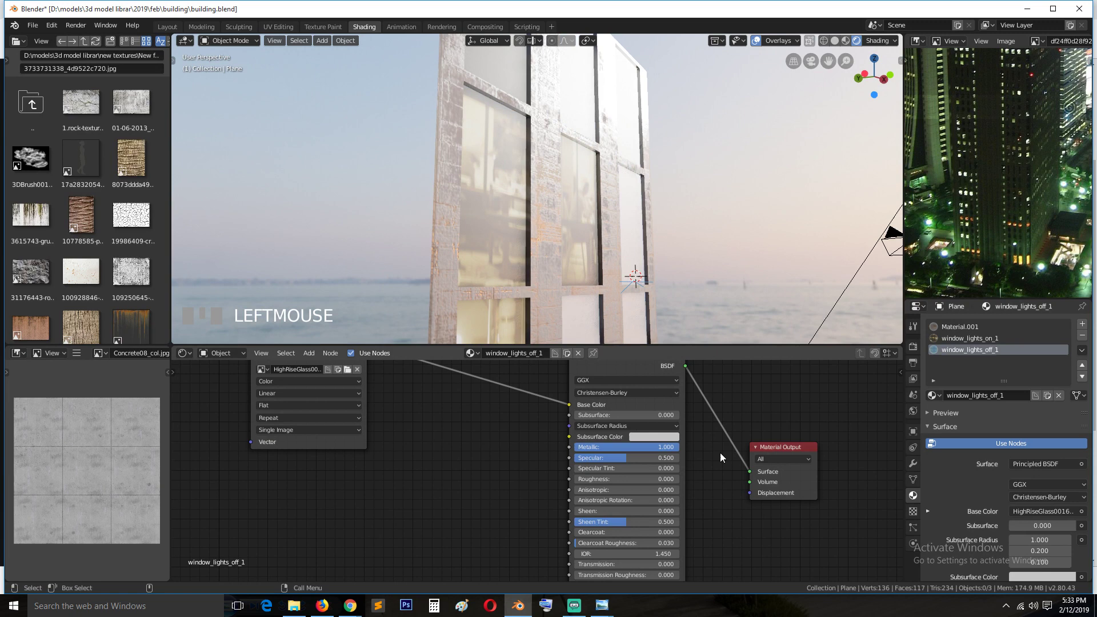
{"action": "middle_click_drag", "start_coordinate": [720, 452], "coordinate": [573, 287]}
{"action": "left_click", "coordinate": [565, 266]}
{"action": "key", "text": "ctrl+s"}
Raise the window_lights_off_1 material's Roughness to about 0.243, checking the glass reflections from several angles, and save the file
{"action": "scroll", "coordinate": [589, 292], "scroll_direction": "down", "scroll_amount": 4}
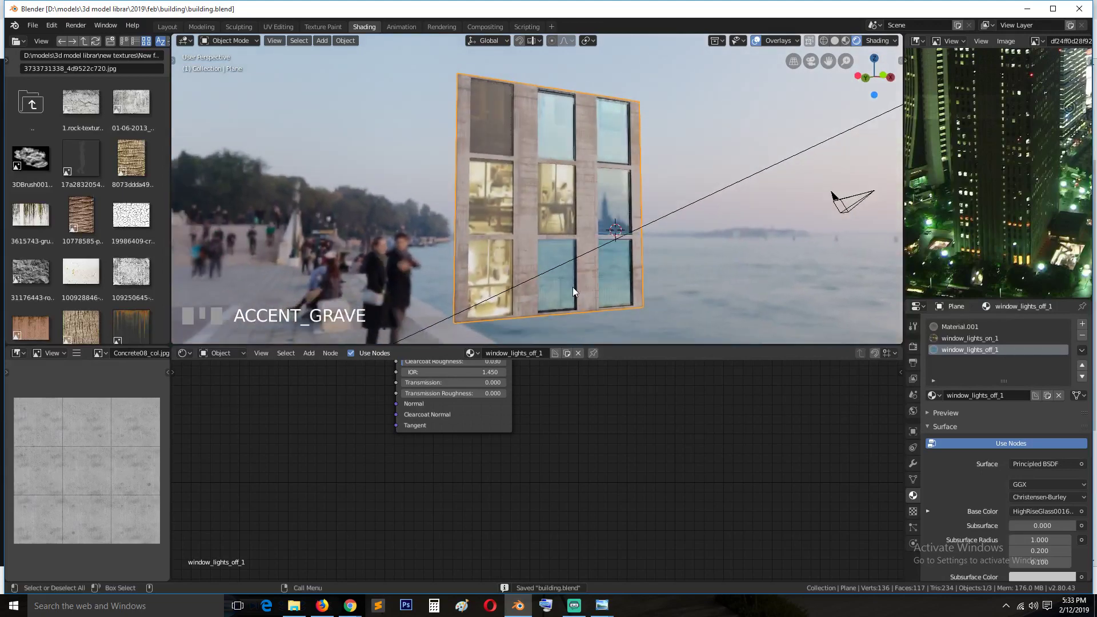
{"action": "scroll", "coordinate": [572, 286], "scroll_direction": "up", "scroll_amount": 2}
{"action": "middle_click_drag", "start_coordinate": [536, 409], "coordinate": [474, 581]}
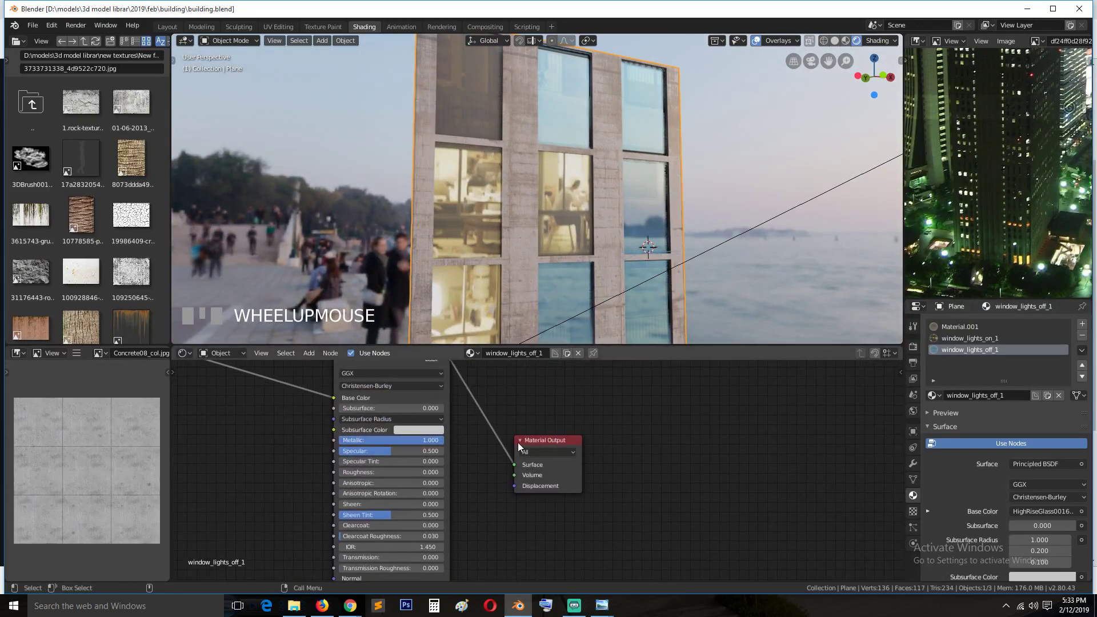
{"action": "middle_click_drag", "start_coordinate": [518, 442], "coordinate": [635, 486]}
{"action": "middle_click_drag", "start_coordinate": [532, 480], "coordinate": [599, 445]}
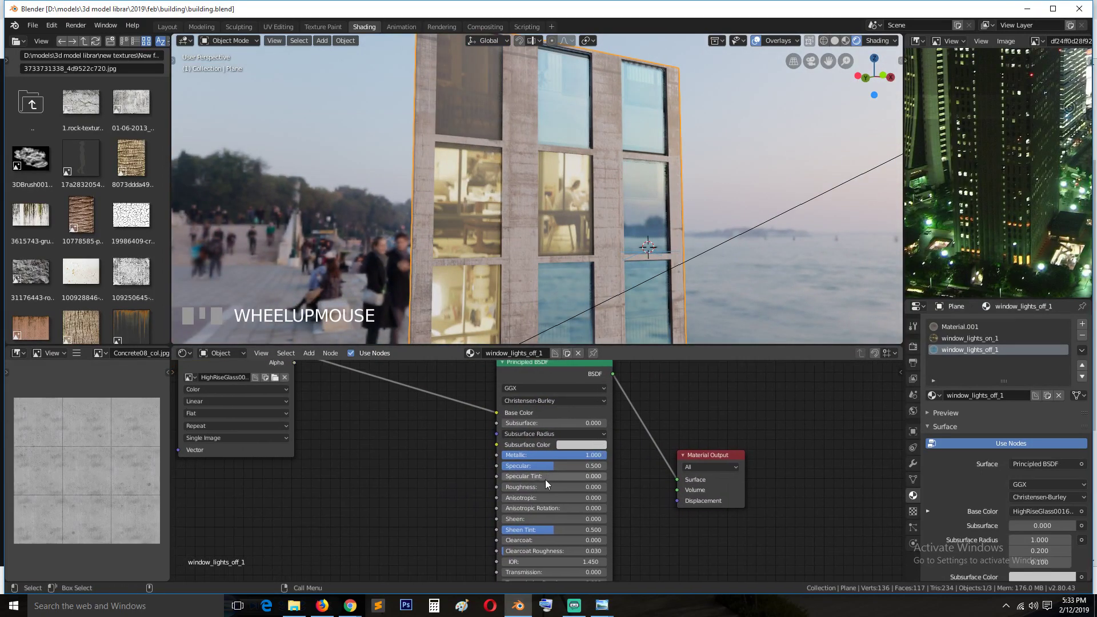
{"action": "left_click_drag", "start_coordinate": [547, 488], "coordinate": [562, 488]}
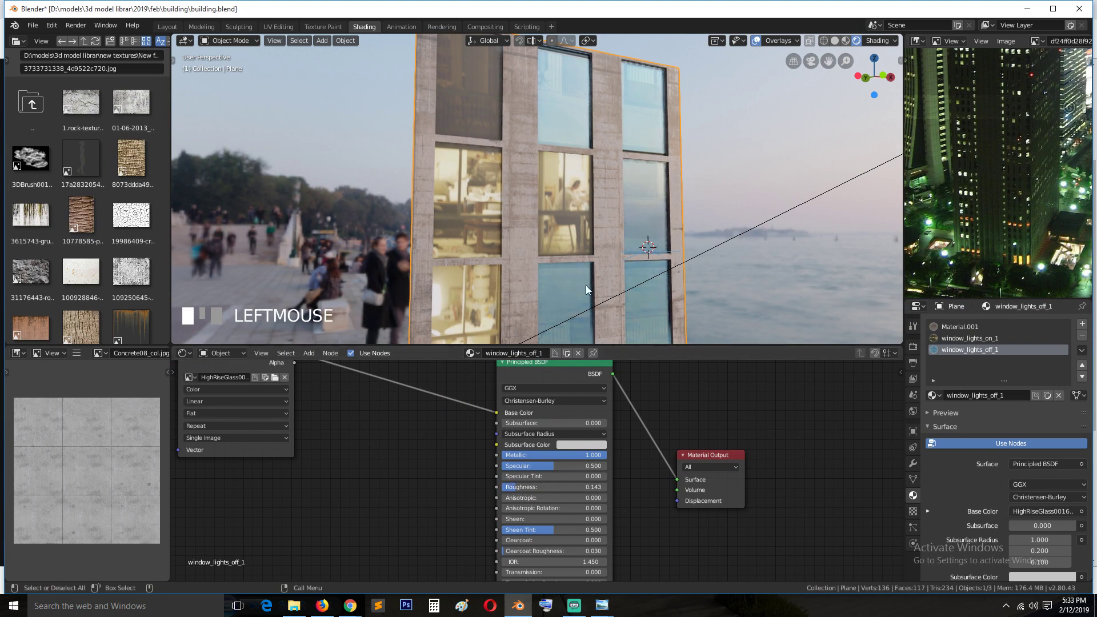
{"action": "mouse_move", "coordinate": [585, 286]}
{"action": "middle_mouse_down"}
{"action": "mouse_move", "coordinate": [612, 234]}
{"action": "mouse_move", "coordinate": [601, 288]}
{"action": "middle_mouse_up"}
{"action": "left_click_drag", "start_coordinate": [537, 486], "coordinate": [547, 486]}
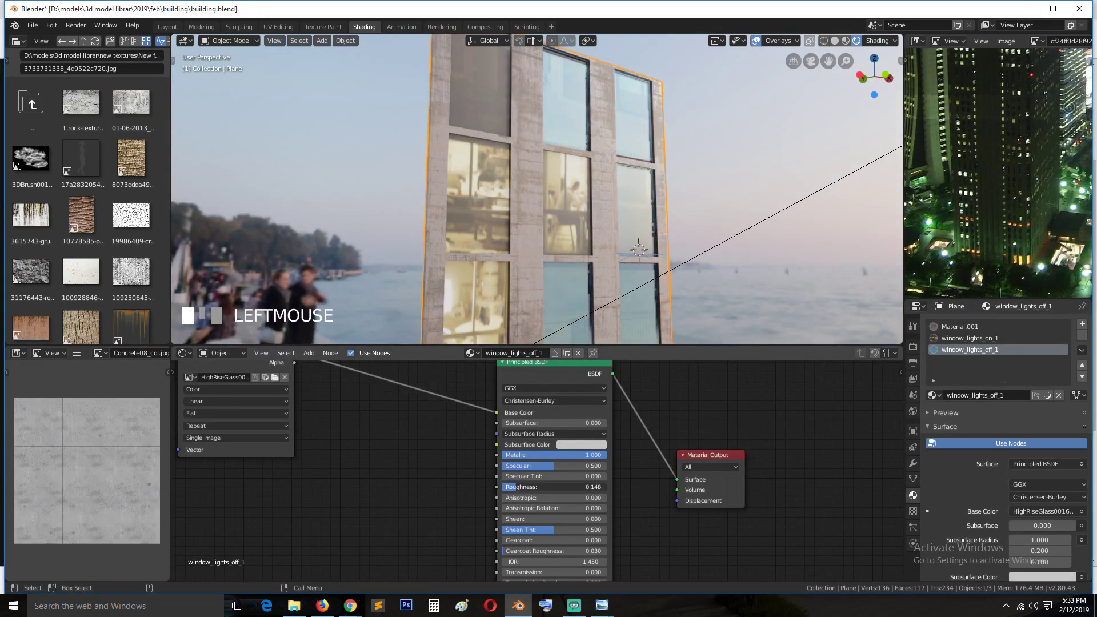
{"action": "middle_click_drag", "start_coordinate": [599, 235], "coordinate": [589, 262]}
{"action": "key", "text": "ctrl+s"}
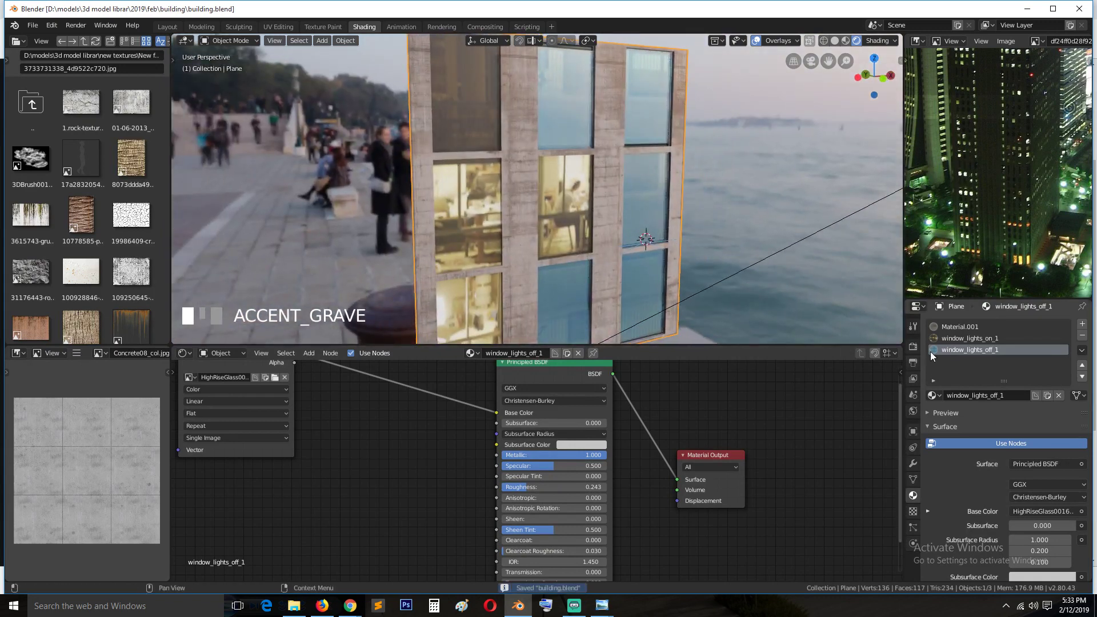
Set the window_lights_on_1 material's Metallic to 1 and Roughness to about 0.719, and save the file
{"action": "left_click", "coordinate": [955, 340]}
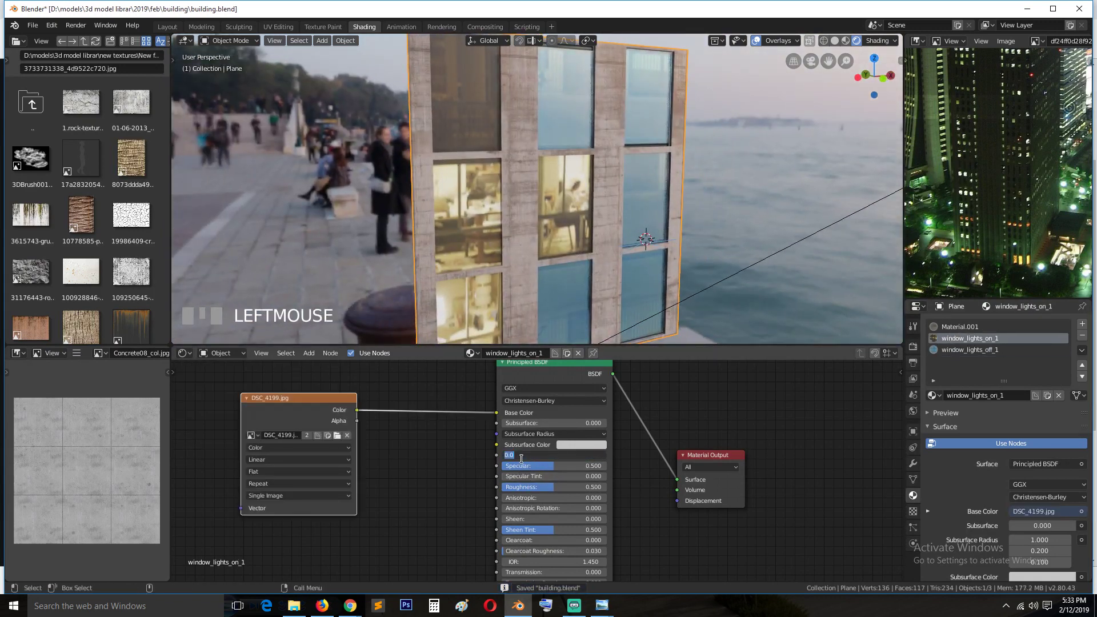
{"action": "type", "text": "1"}
{"action": "key", "text": "Return"}
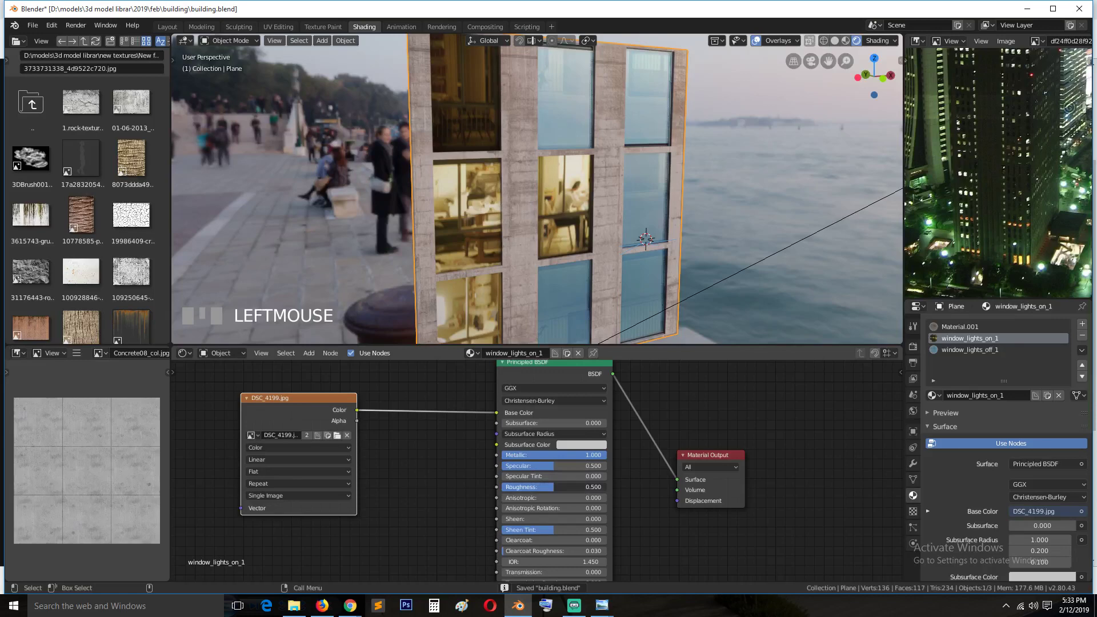
{"action": "left_click_drag", "start_coordinate": [540, 487], "coordinate": [563, 487]}
{"action": "middle_click_drag", "start_coordinate": [567, 177], "coordinate": [601, 144]}
{"action": "scroll", "coordinate": [601, 147], "scroll_direction": "down", "scroll_amount": 3}
{"action": "key", "text": "ctrl+s"}
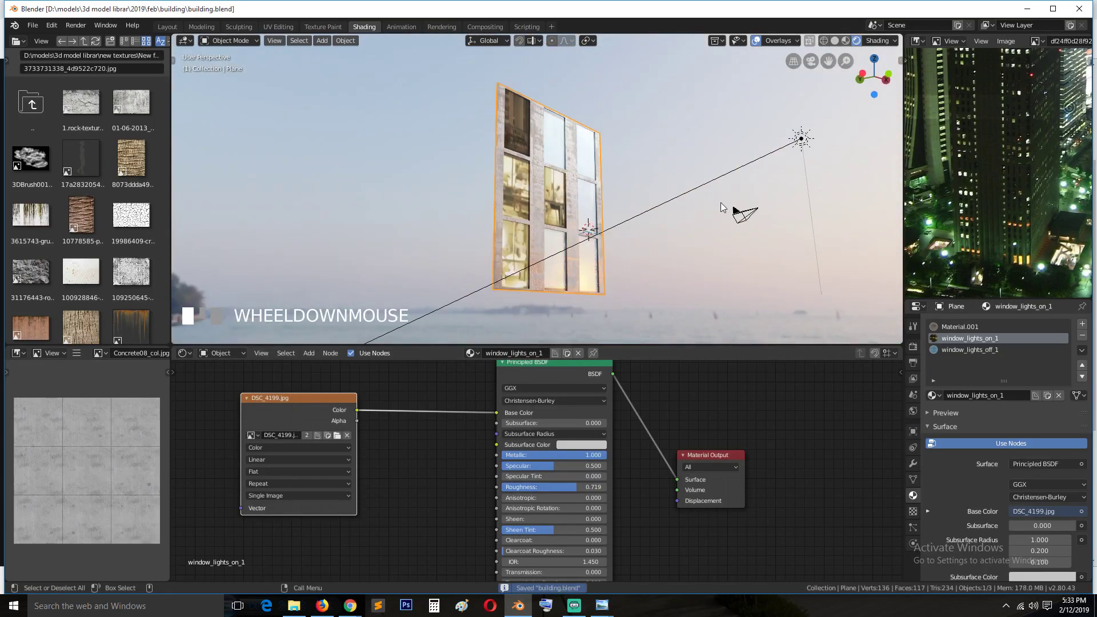
Move the window_lights_on_1 material's Principled BSDF node down and place an Add Shader node above it
{"action": "key", "text": "grave"}
{"action": "scroll", "coordinate": [579, 239], "scroll_direction": "up", "scroll_amount": 3}
{"action": "middle_click_drag", "start_coordinate": [553, 210], "coordinate": [579, 192], "text": "shift"}
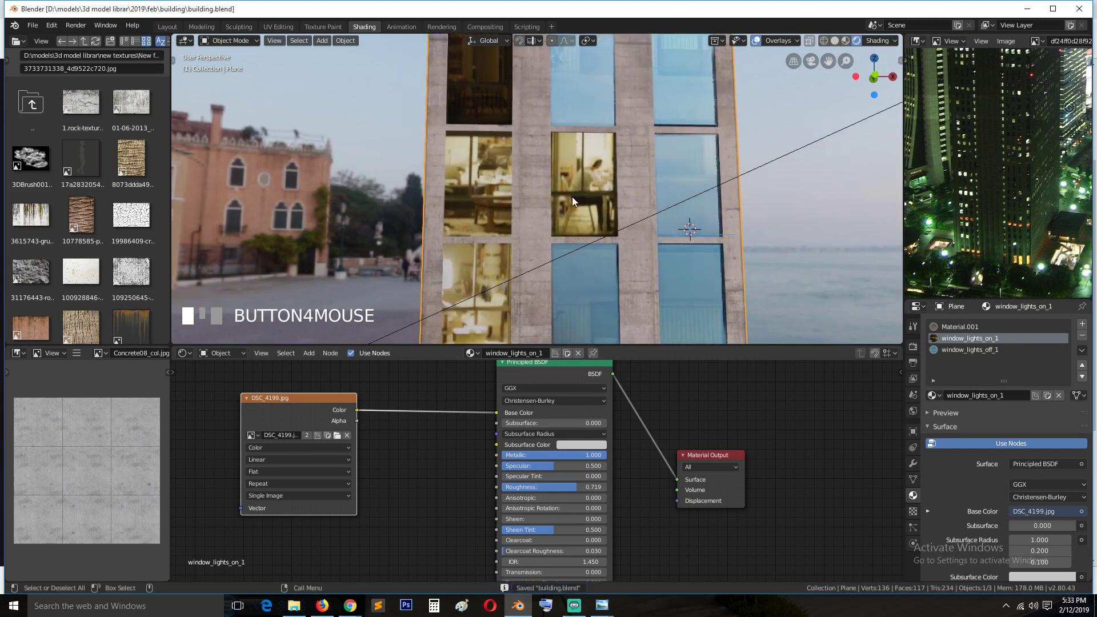
{"action": "left_click_drag", "start_coordinate": [548, 394], "coordinate": [510, 462]}
{"action": "key", "text": "shift+a"}
{"action": "mouse_move", "coordinate": [523, 403]}
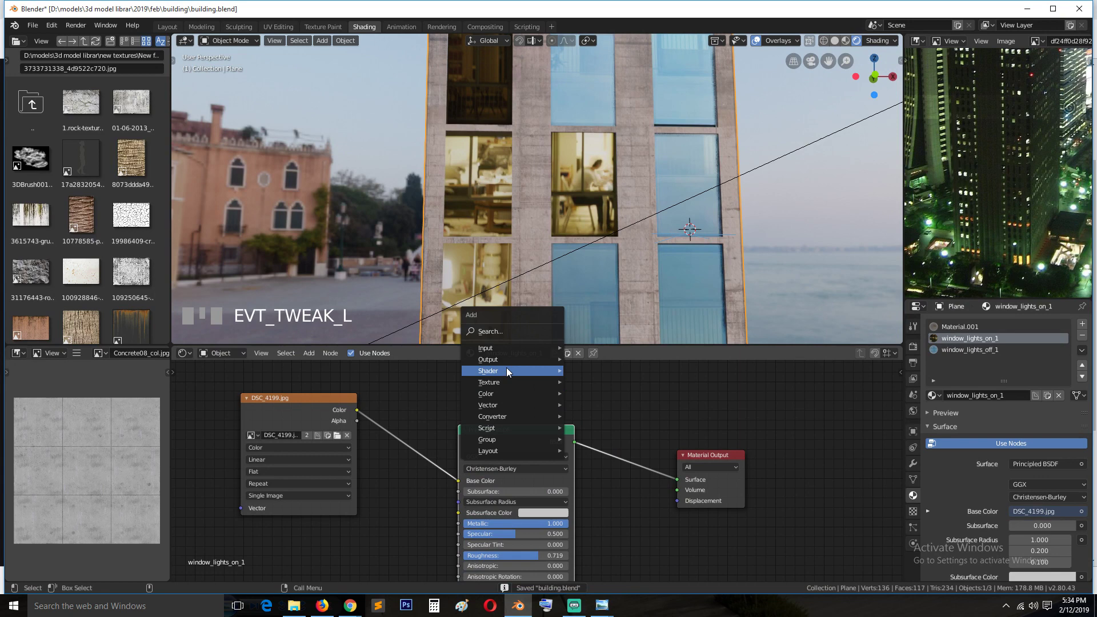
{"action": "mouse_move", "coordinate": [506, 370]}
{"action": "left_click", "coordinate": [618, 371]}
{"action": "left_click", "coordinate": [588, 365]}
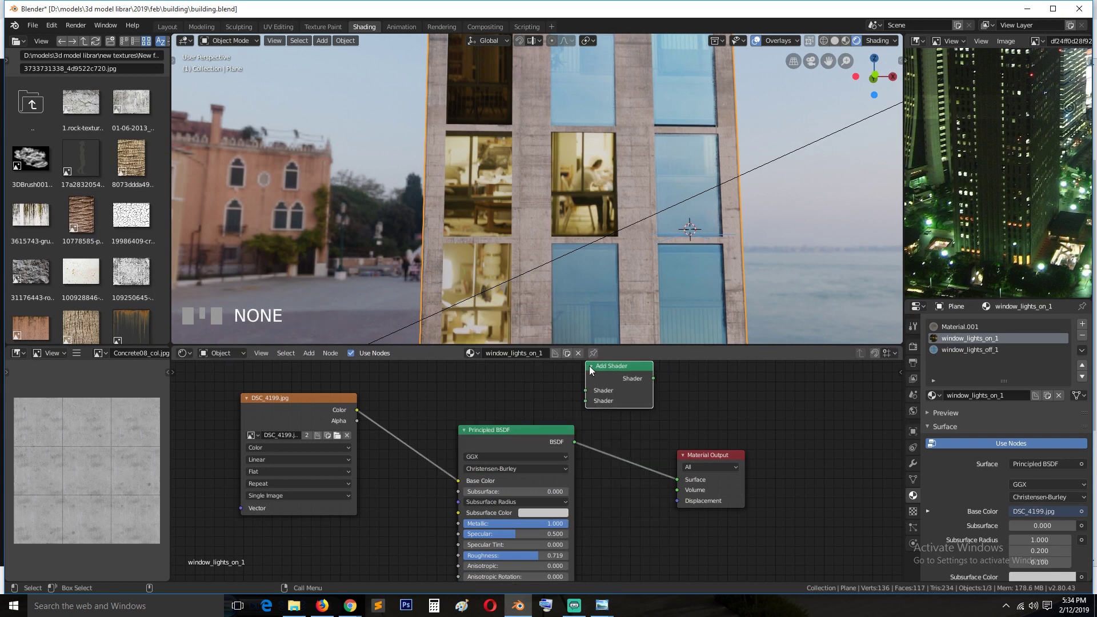
Move the Add Shader and Material Output nodes farther right in the window_lights_on_1 node tree, and save the file
{"action": "middle_click_drag", "start_coordinate": [591, 378], "coordinate": [590, 411]}
{"action": "mouse_move", "coordinate": [604, 403]}
{"action": "left_mouse_down"}
{"action": "mouse_move", "coordinate": [562, 381]}
{"action": "mouse_move", "coordinate": [622, 392]}
{"action": "left_mouse_up"}
{"action": "key", "text": "ctrl+s"}
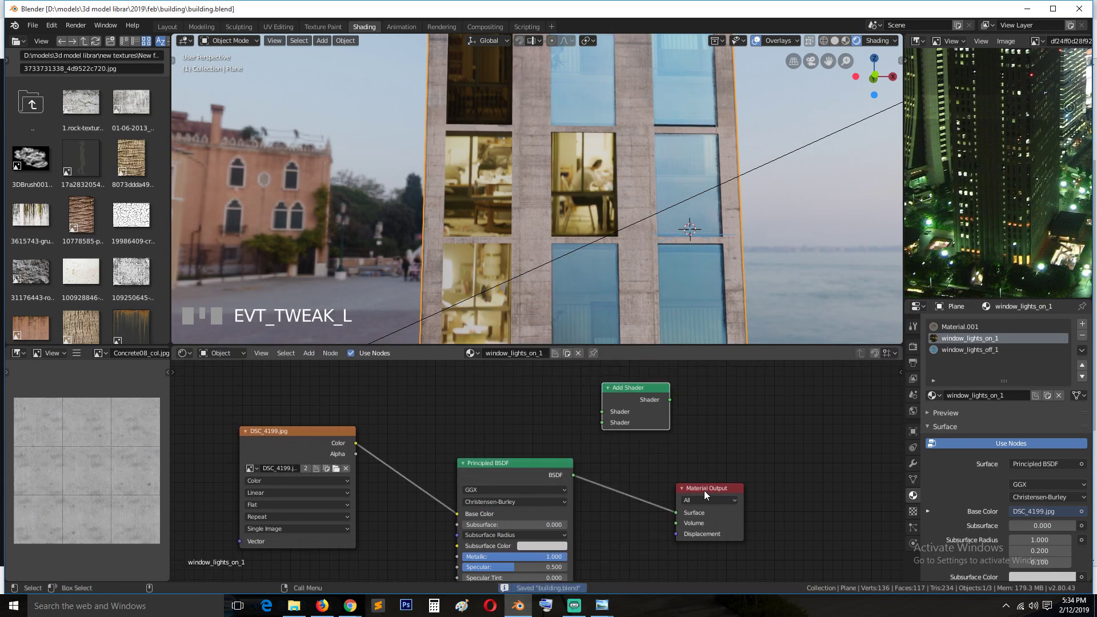
{"action": "left_click_drag", "start_coordinate": [704, 490], "coordinate": [778, 474]}
{"action": "left_click", "coordinate": [410, 443]}
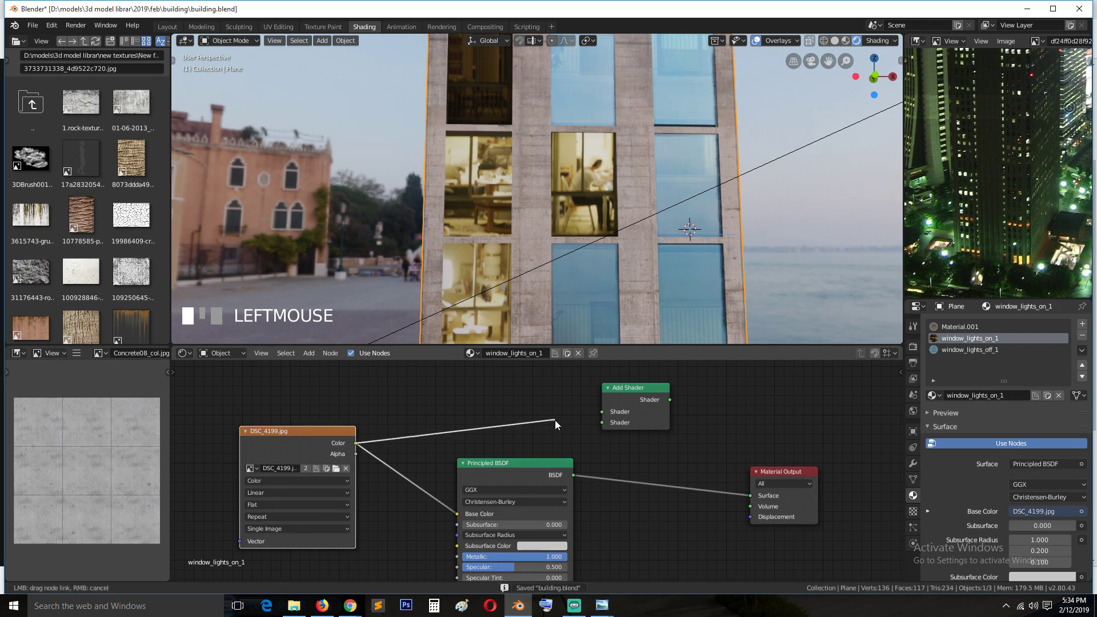
{"action": "left_click_drag", "start_coordinate": [555, 422], "coordinate": [556, 422]}
{"action": "left_click", "coordinate": [618, 400]}
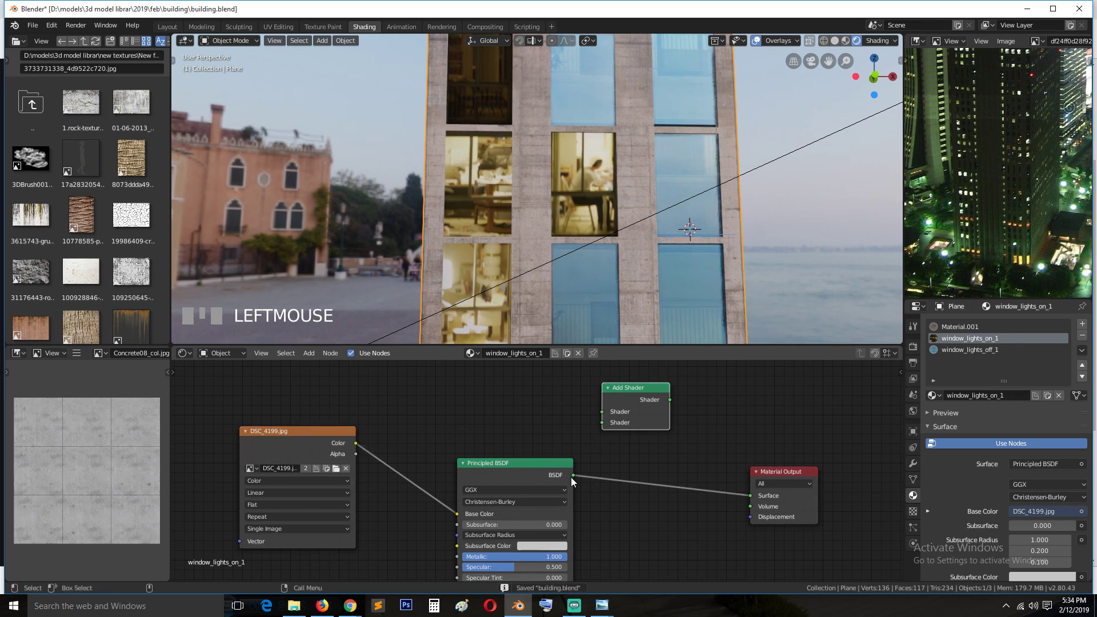
Connect the Principled BSDF to the Add Shader's second Shader input and the Add Shader to the Material Output's Surface
{"action": "left_click_drag", "start_coordinate": [572, 475], "coordinate": [595, 426]}
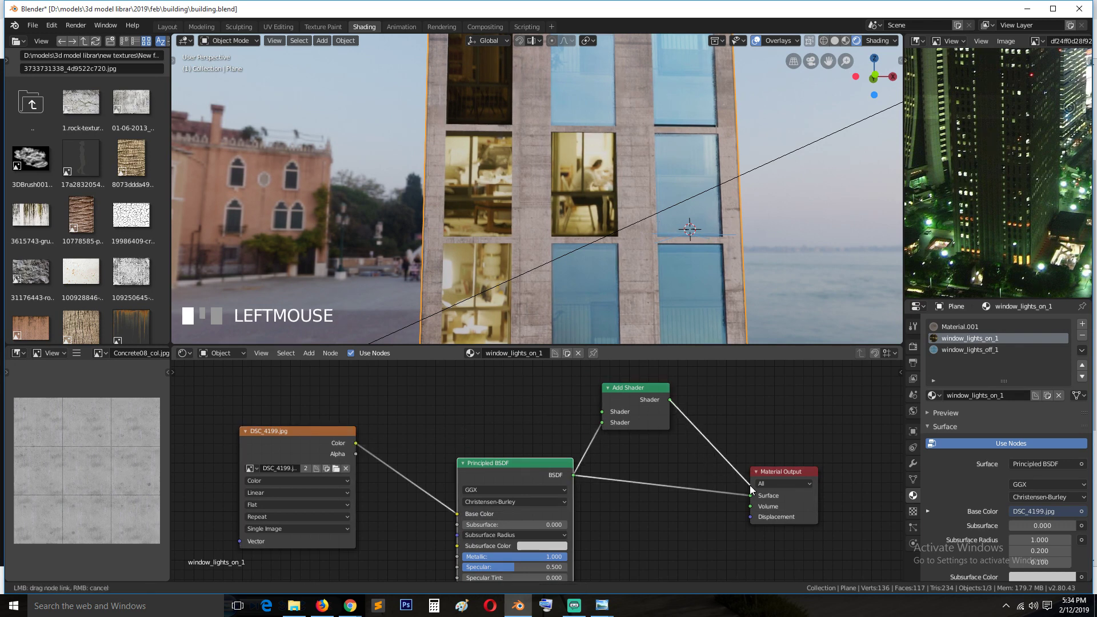
{"action": "left_click_drag", "start_coordinate": [750, 485], "coordinate": [745, 485]}
{"action": "middle_click_drag", "start_coordinate": [751, 493], "coordinate": [515, 250]}
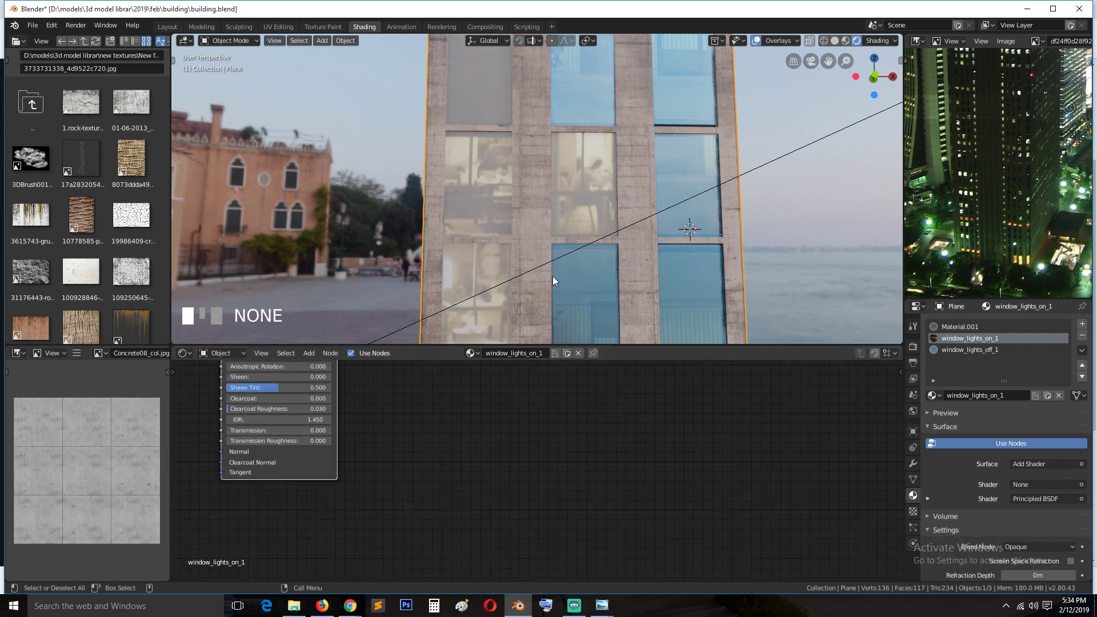
{"action": "left_click", "coordinate": [519, 205]}
Add an Emission shader node above the Principled BSDF in the window_lights_on_1 material
{"action": "middle_click_drag", "start_coordinate": [570, 426], "coordinate": [685, 588]}
{"action": "scroll", "coordinate": [609, 464], "scroll_direction": "down", "scroll_amount": 5}
{"action": "key", "text": "shift+a"}
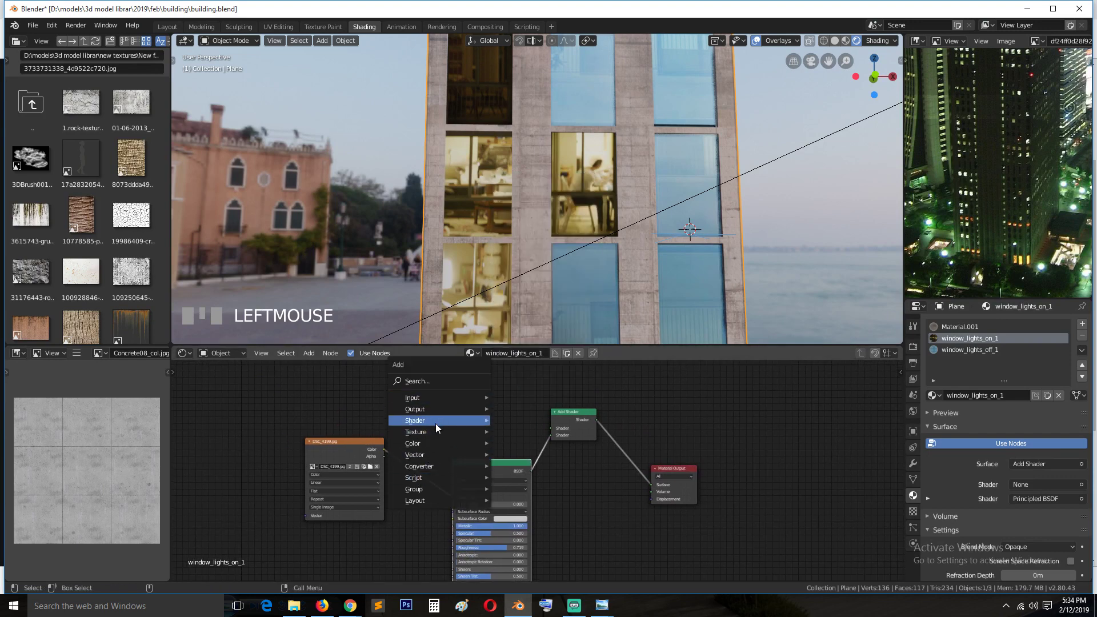
{"action": "left_click", "coordinate": [436, 423]}
{"action": "left_click", "coordinate": [549, 269]}
{"action": "left_click", "coordinate": [445, 376]}
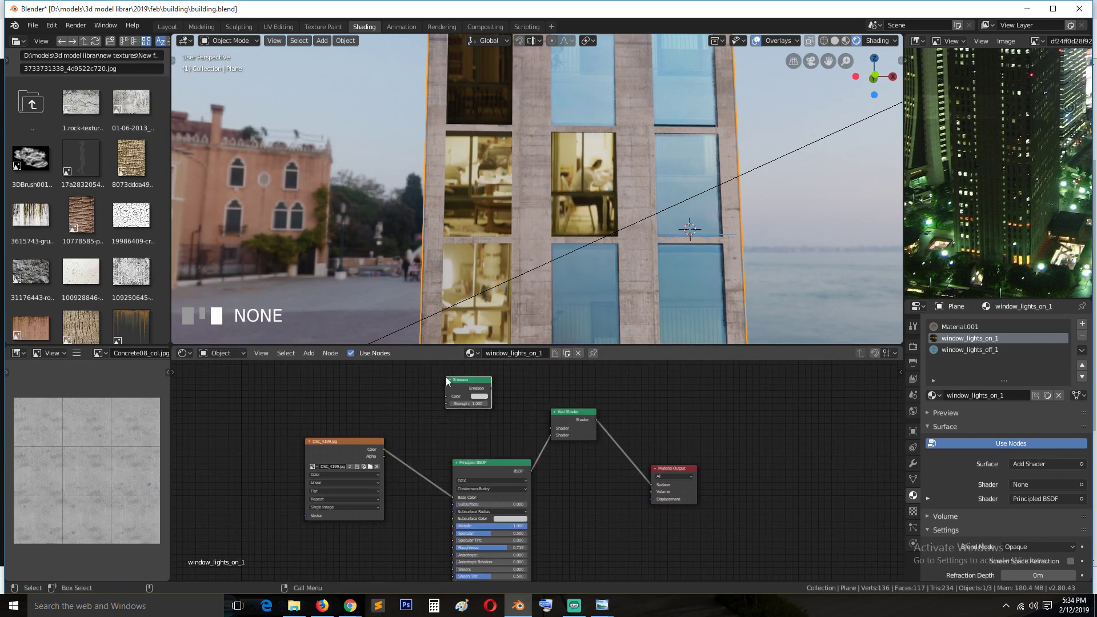
Connect Emission to the Add Shader's free input and the DSC_4199.jpg Color output to Emission's Color, and save the file
{"action": "scroll", "coordinate": [487, 388], "scroll_direction": "up", "scroll_amount": 1}
{"action": "left_click_drag", "start_coordinate": [559, 424], "coordinate": [559, 423]}
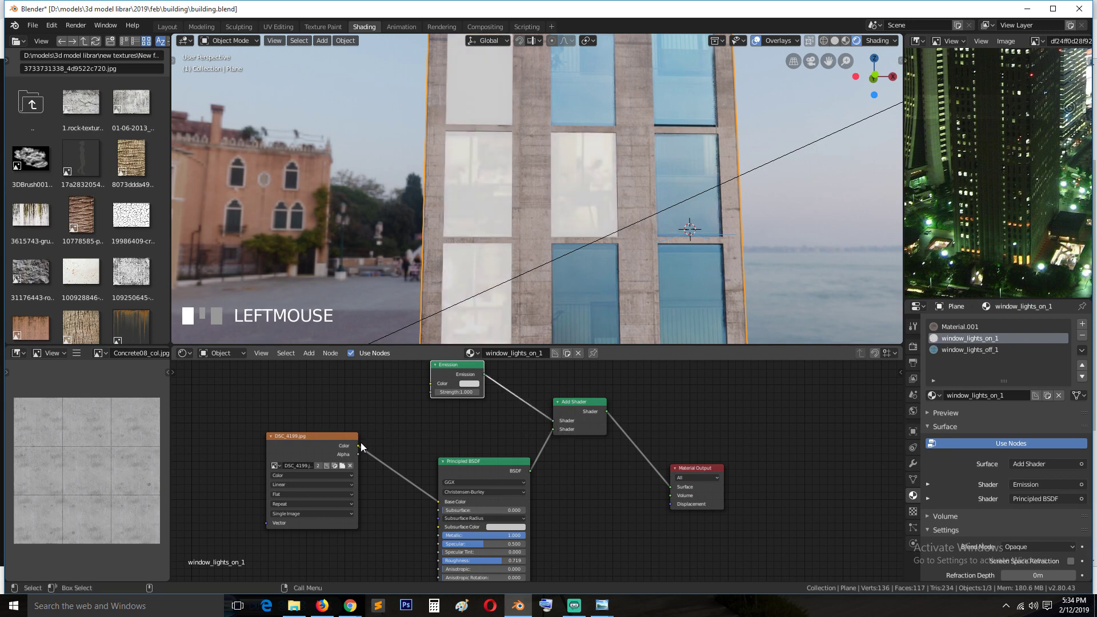
{"action": "left_click_drag", "start_coordinate": [429, 390], "coordinate": [430, 383]}
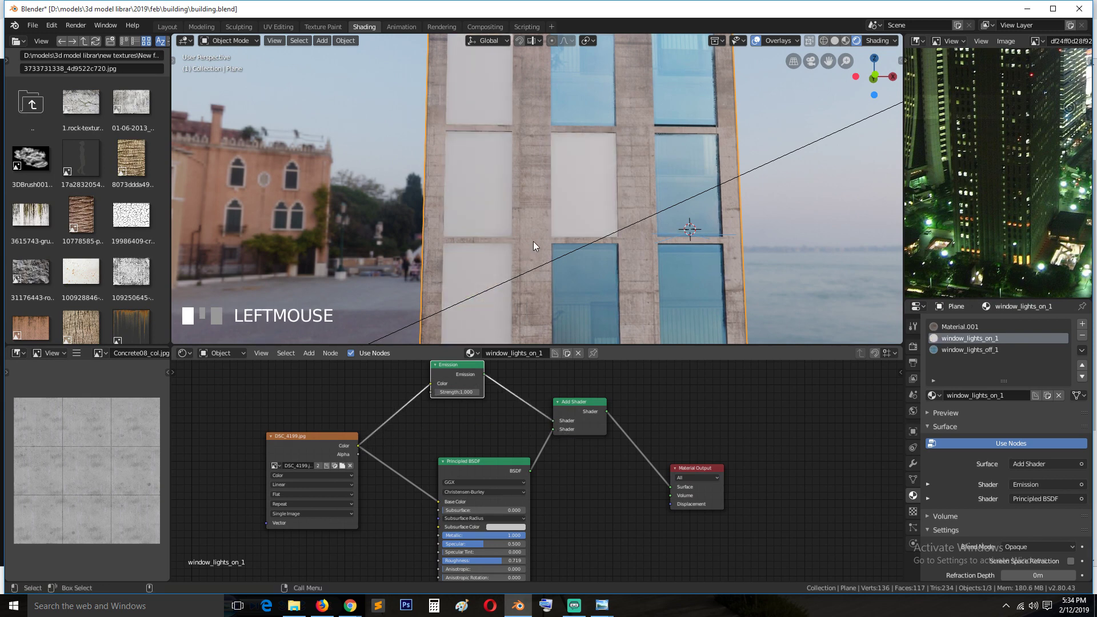
{"action": "scroll", "coordinate": [535, 244], "scroll_direction": "up", "scroll_amount": 1}
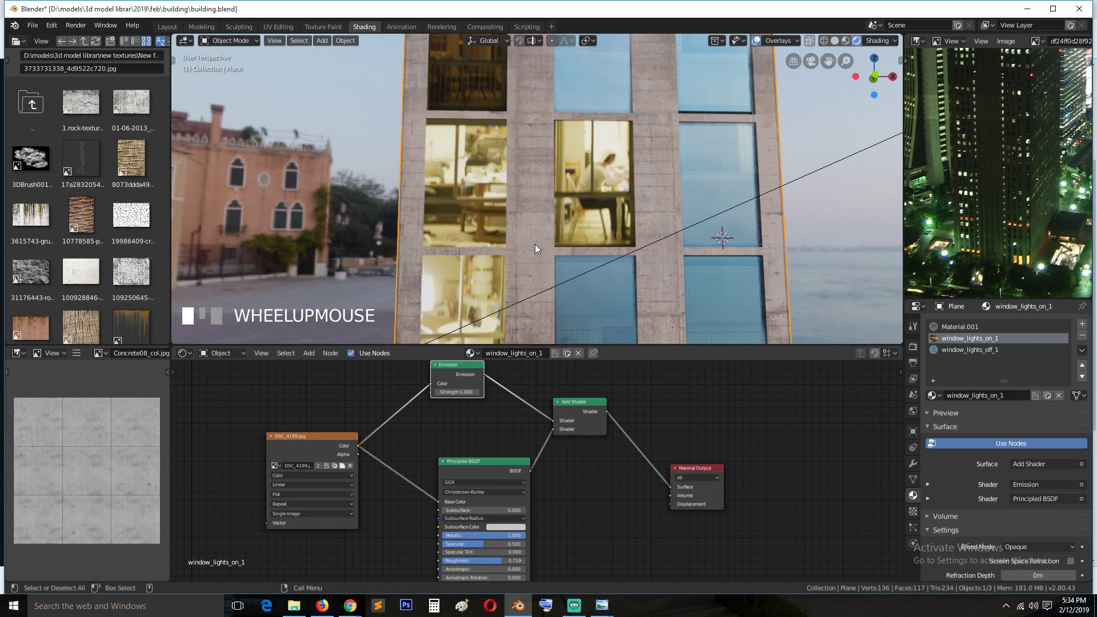
{"action": "key", "text": "ctrl+s"}
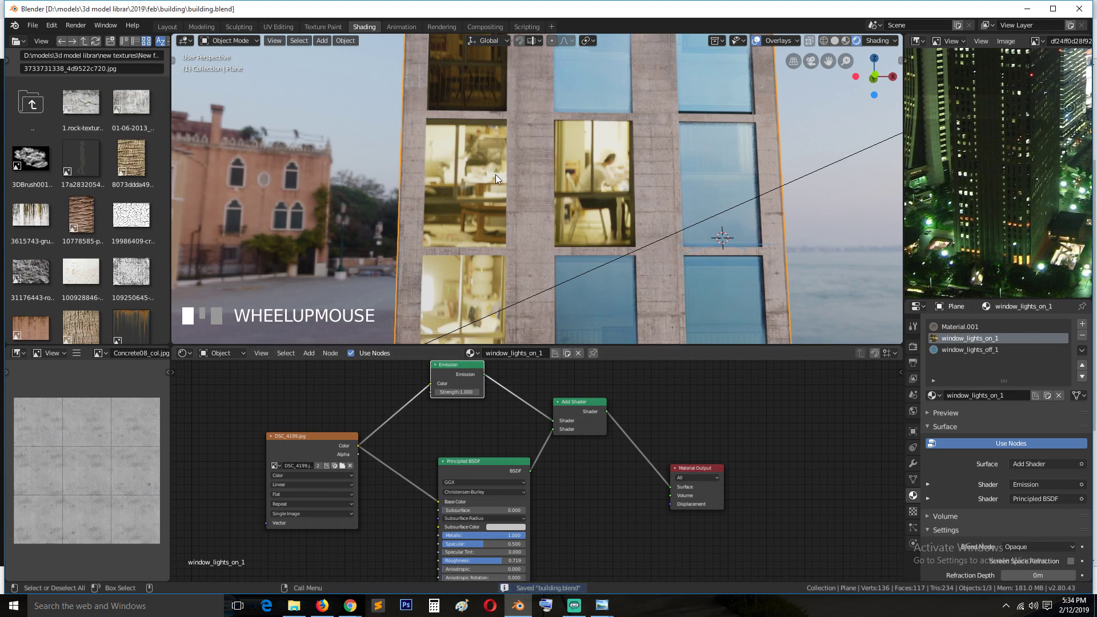
Set the Emission node's Strength to 4.5, check the lit windows on the facade, and save the file
{"action": "middle_click_drag", "start_coordinate": [468, 227], "coordinate": [508, 311]}
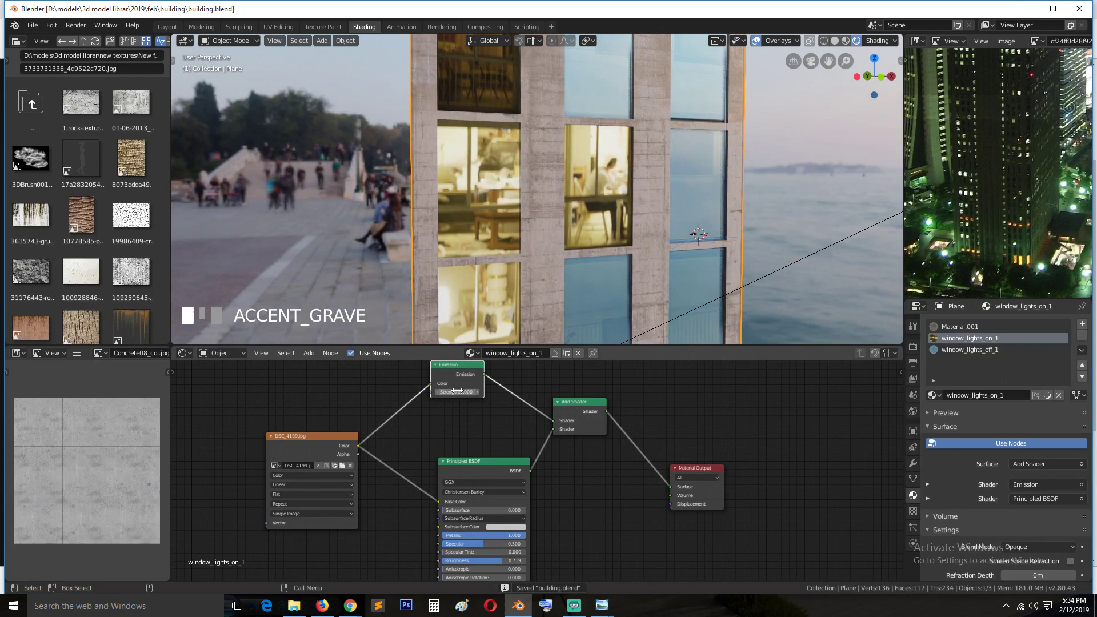
{"action": "left_click_drag", "start_coordinate": [457, 391], "coordinate": [485, 391]}
{"action": "scroll", "coordinate": [511, 270], "scroll_direction": "down", "scroll_amount": 2}
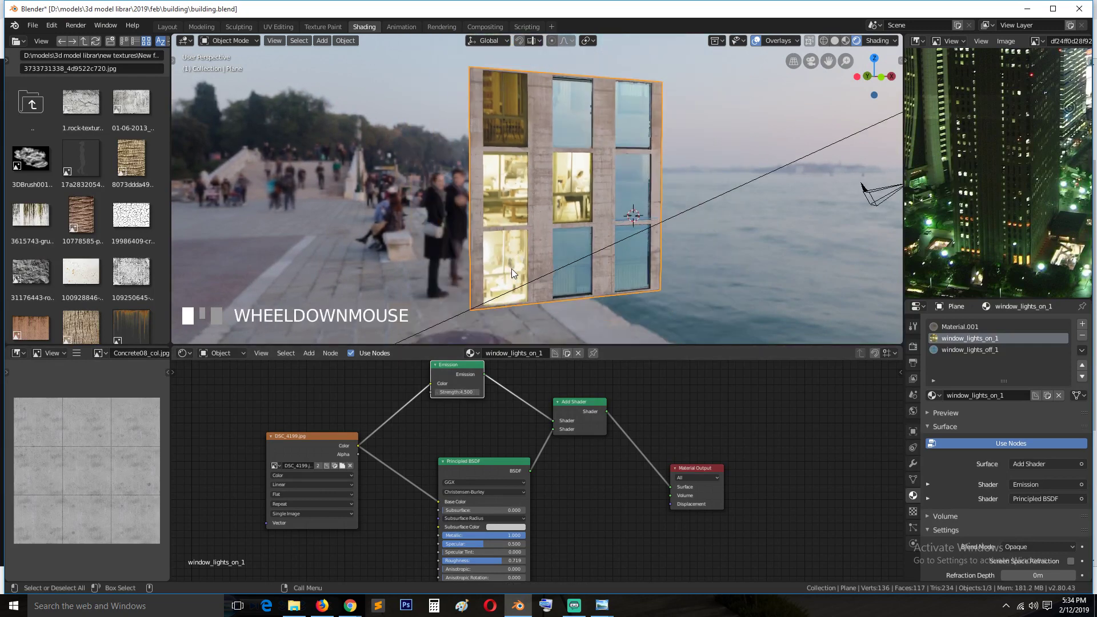
{"action": "key", "text": "ctrl+s"}
Assign the window_lights_off_1 material to the facade's top-left window face, and save the file
{"action": "key", "text": "grave"}
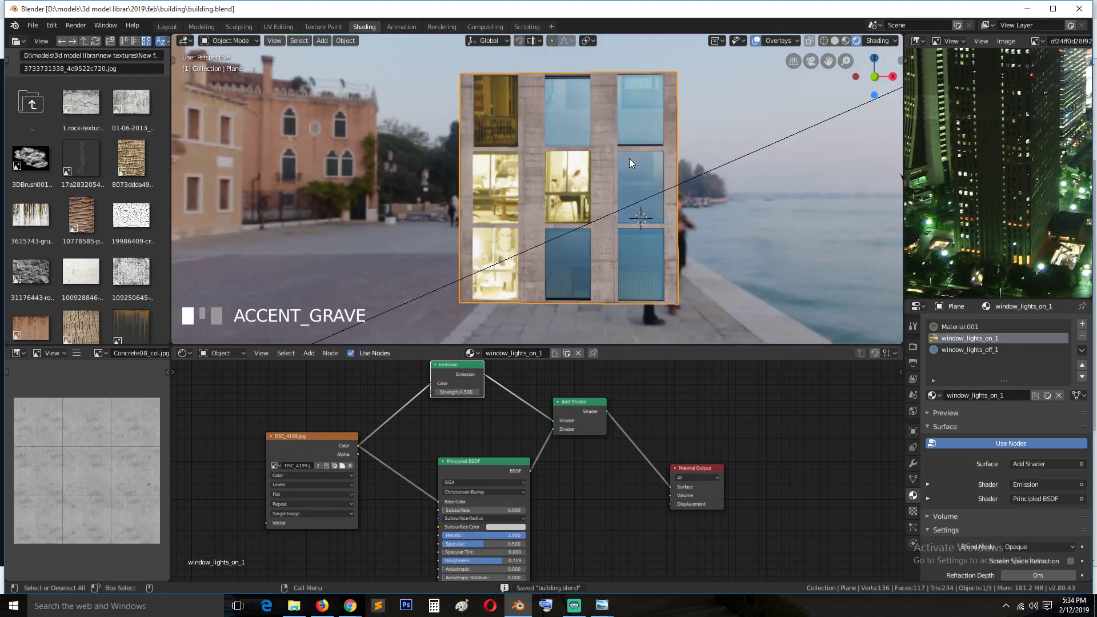
{"action": "key", "text": "Tab"}
{"action": "left_click", "coordinate": [496, 111]}
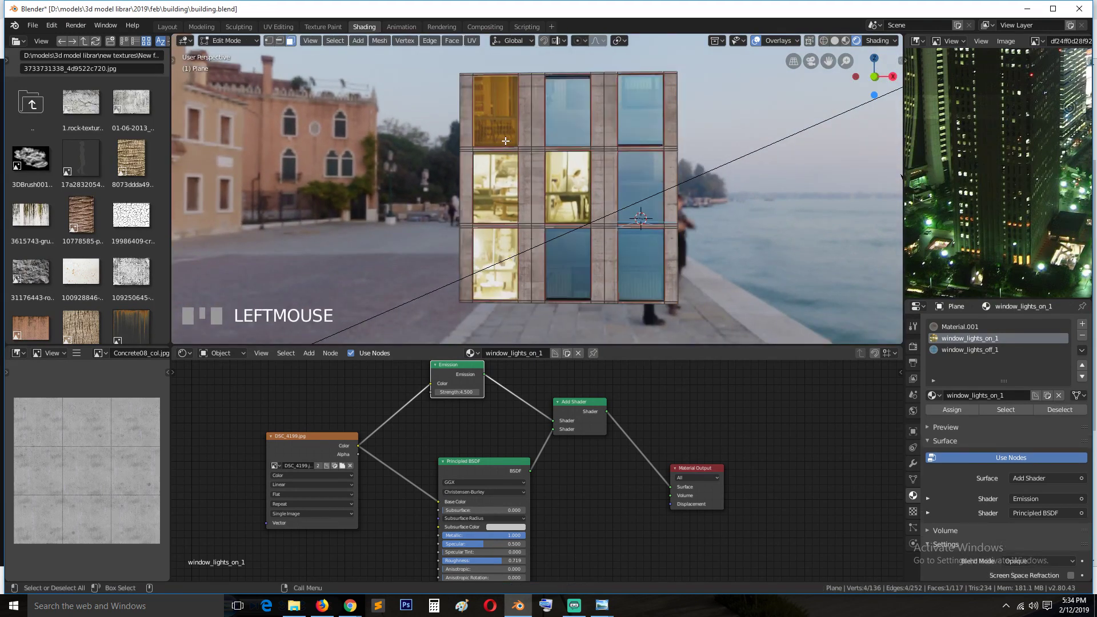
{"action": "left_click", "coordinate": [970, 349]}
{"action": "left_click", "coordinate": [964, 410]}
{"action": "key", "text": "Tab"}
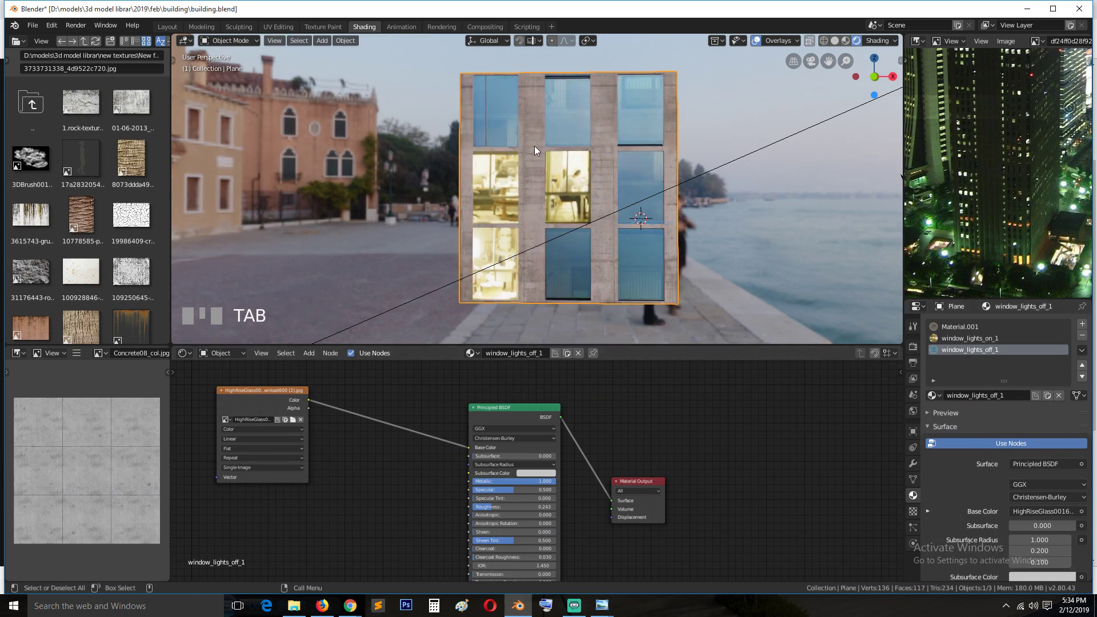
{"action": "key", "text": "ctrl+s"}
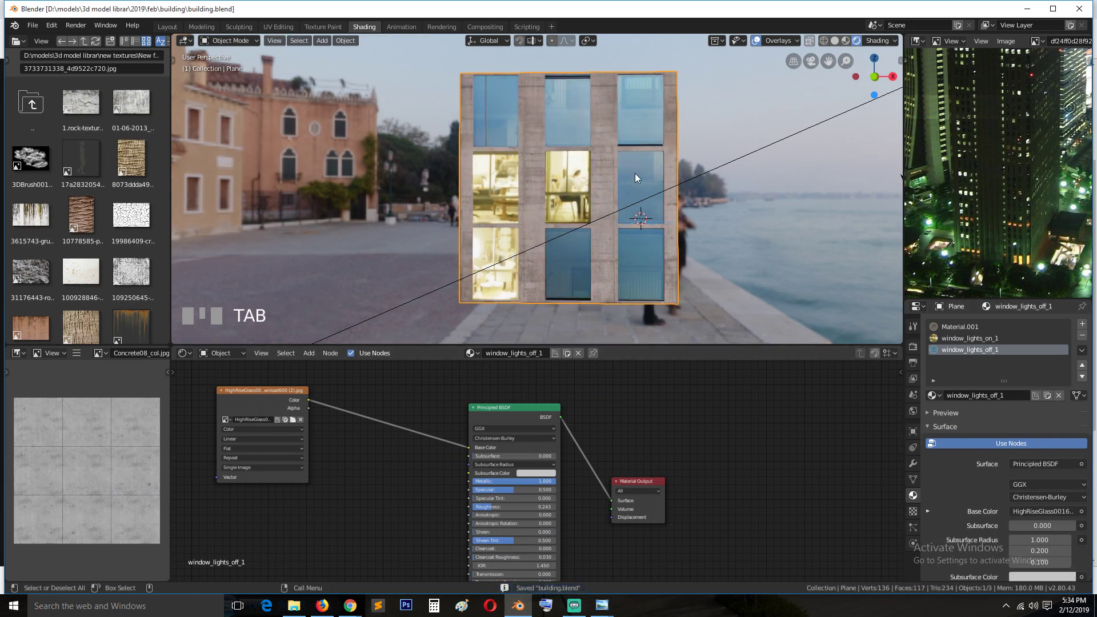
Examine the glass reflections and lit windows on the facade from several angles and distances with everything deselected, saving the file
{"action": "key", "text": "grave"}
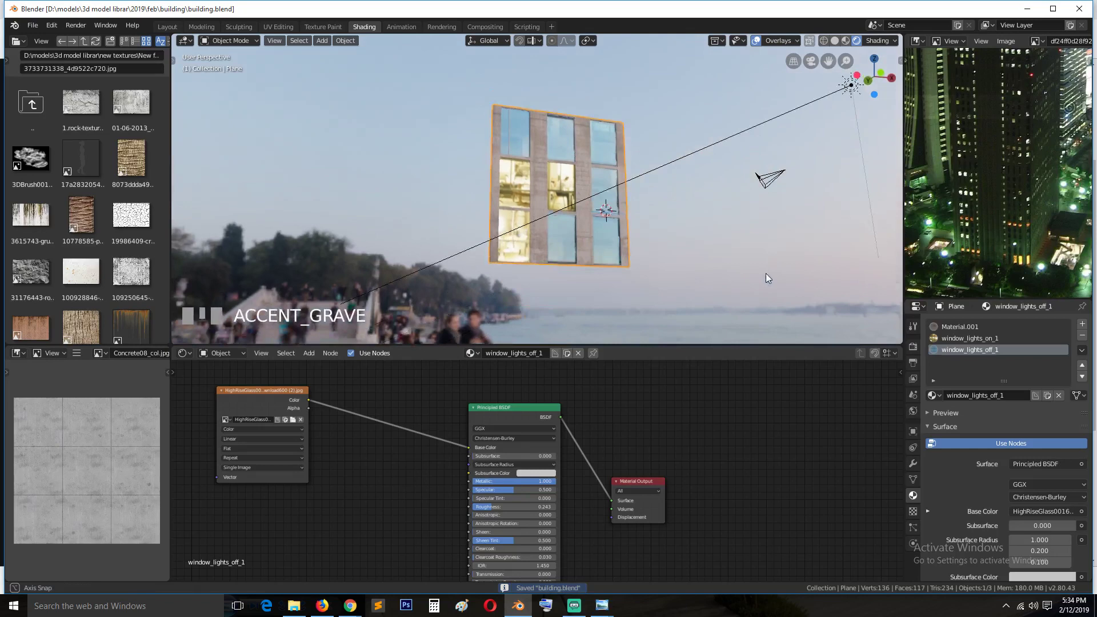
{"action": "middle_click_drag", "start_coordinate": [766, 274], "coordinate": [753, 311]}
{"action": "scroll", "coordinate": [783, 277], "scroll_direction": "up", "scroll_amount": 4}
{"action": "scroll", "coordinate": [694, 291], "scroll_direction": "down", "scroll_amount": 3}
{"action": "mouse_move", "coordinate": [693, 291]}
{"action": "middle_mouse_down"}
{"action": "mouse_move", "coordinate": [721, 308]}
{"action": "mouse_move", "coordinate": [678, 298]}
{"action": "middle_mouse_up"}
{"action": "key", "text": "ctrl+s"}
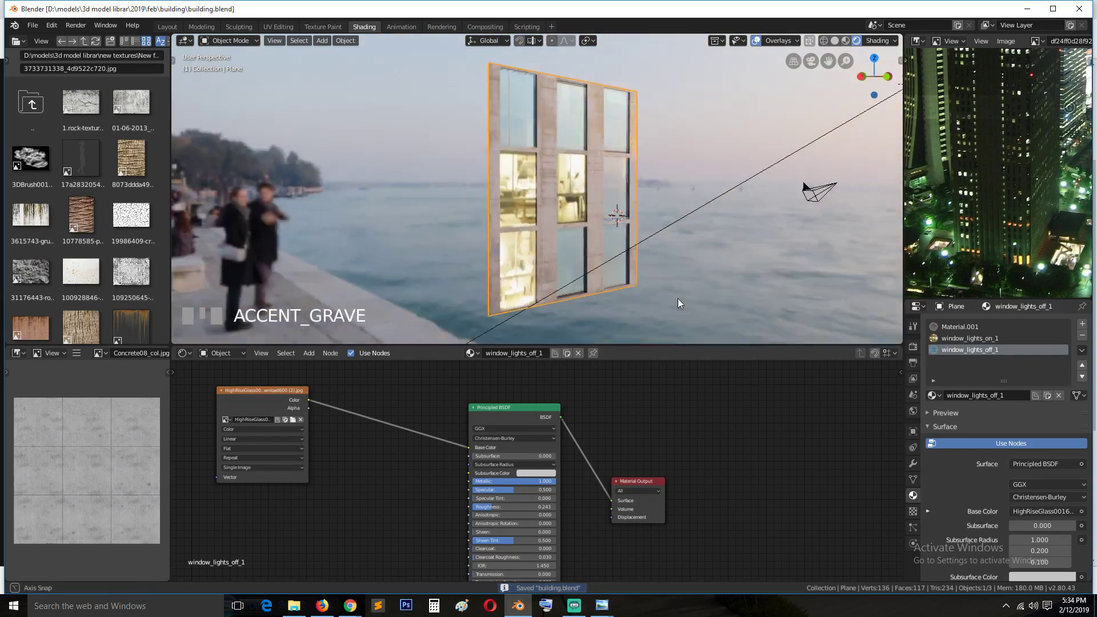
{"action": "scroll", "coordinate": [678, 299], "scroll_direction": "down", "scroll_amount": 2}
{"action": "key", "text": "a"}
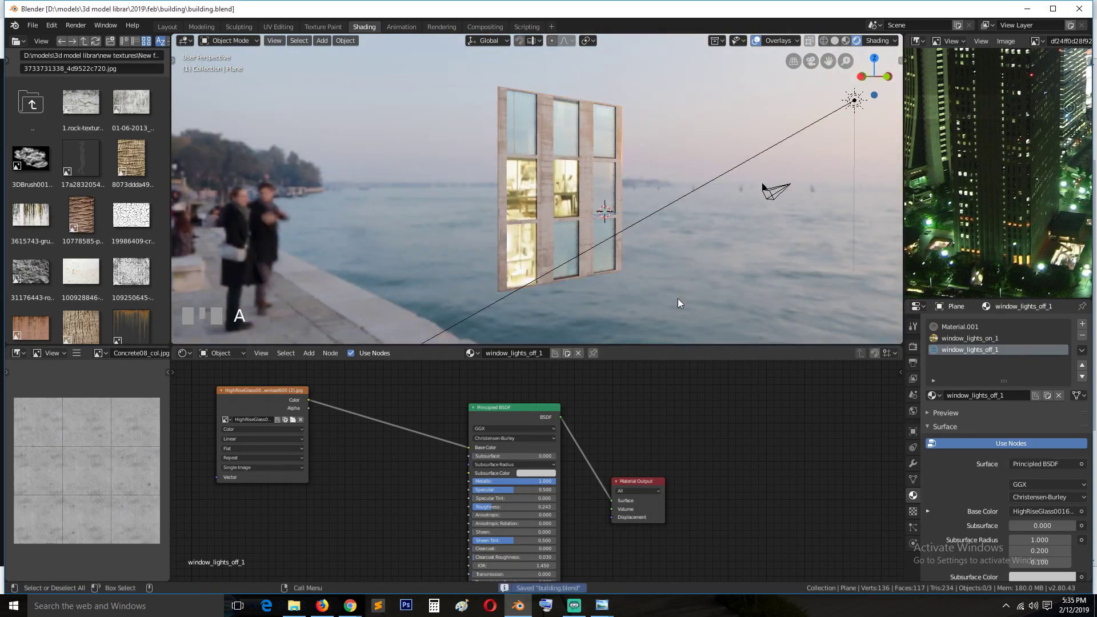
{"action": "key", "text": "grave"}
{"action": "middle_click_drag", "start_coordinate": [680, 299], "coordinate": [670, 250]}
{"action": "scroll", "coordinate": [670, 250], "scroll_direction": "down", "scroll_amount": 2}
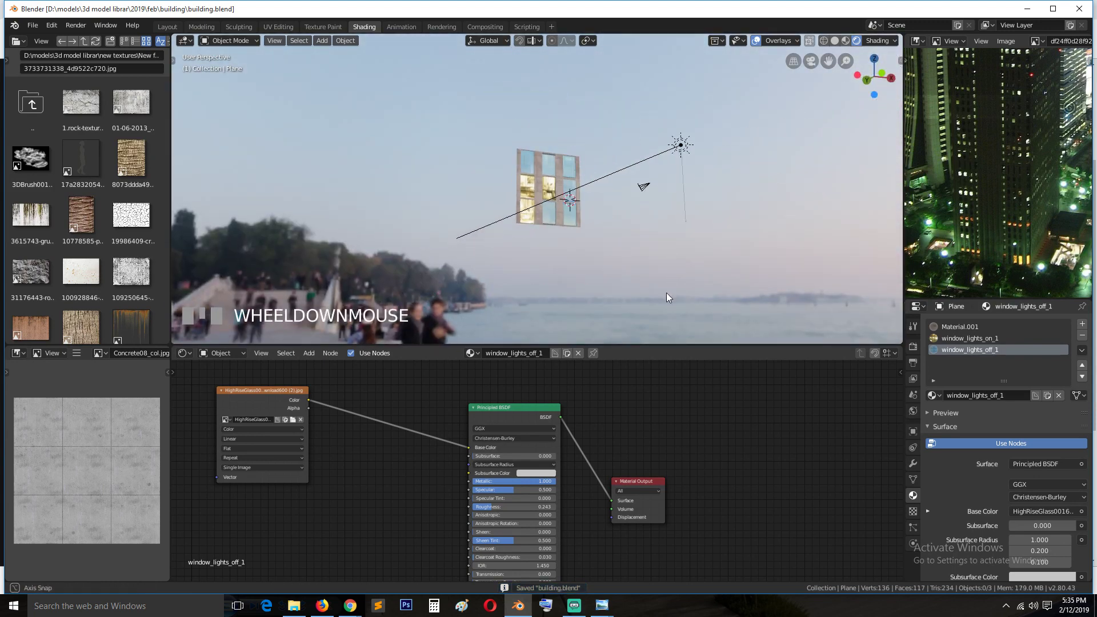
{"action": "key", "text": "grave"}
{"action": "middle_click_drag", "start_coordinate": [666, 292], "coordinate": [675, 314]}
{"action": "scroll", "coordinate": [662, 307], "scroll_direction": "down", "scroll_amount": 1}
{"action": "key", "text": "grave"}
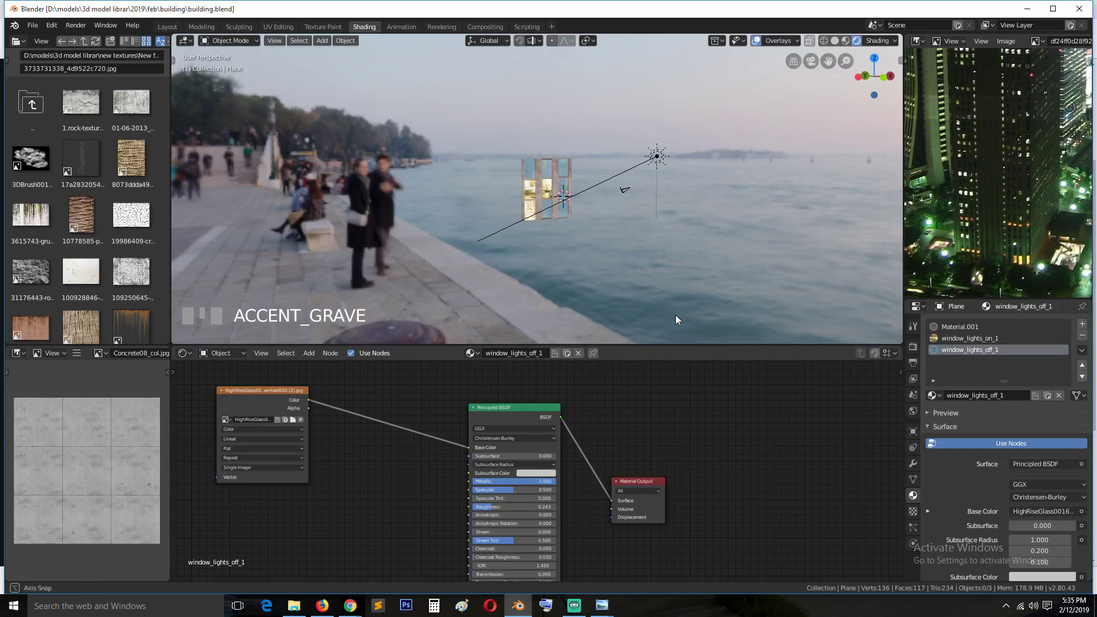
{"action": "key", "text": "ctrl+s"}
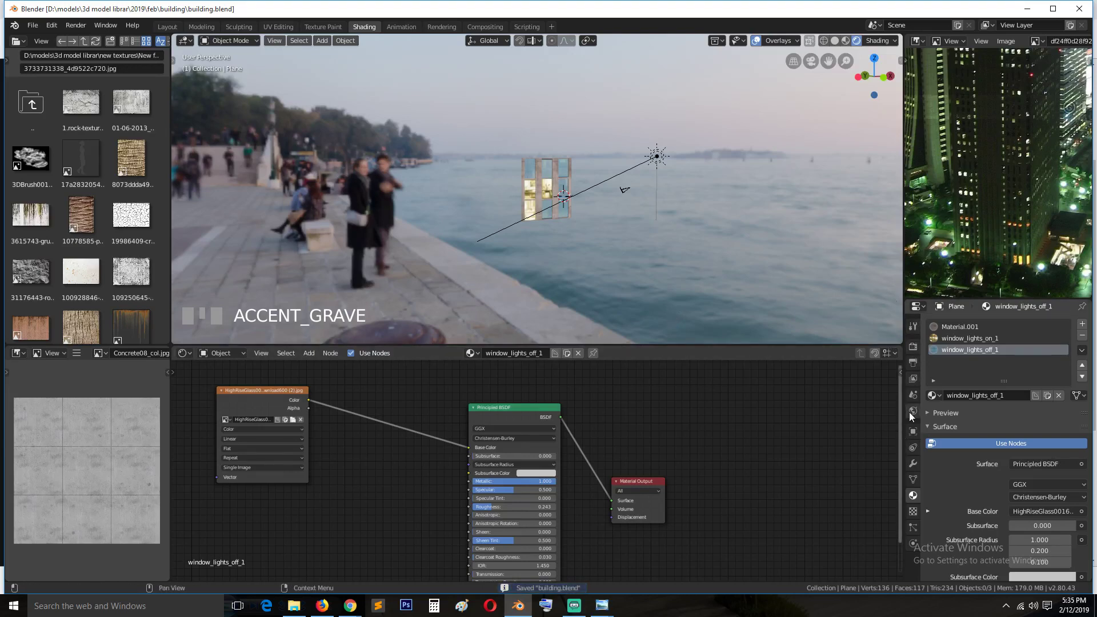
Replace the World environment image with preller_drive_2k.hdr from the hdri folder, check the facade against it, and save the file
{"action": "left_click", "coordinate": [912, 411]}
{"action": "left_click", "coordinate": [1072, 414]}
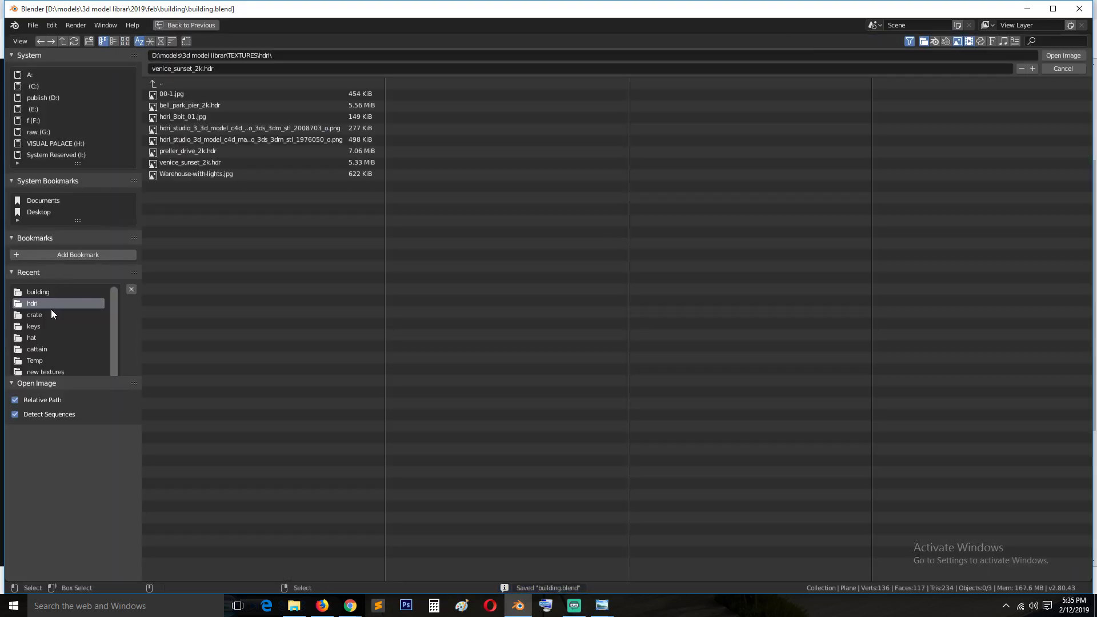
{"action": "left_click", "coordinate": [125, 41]}
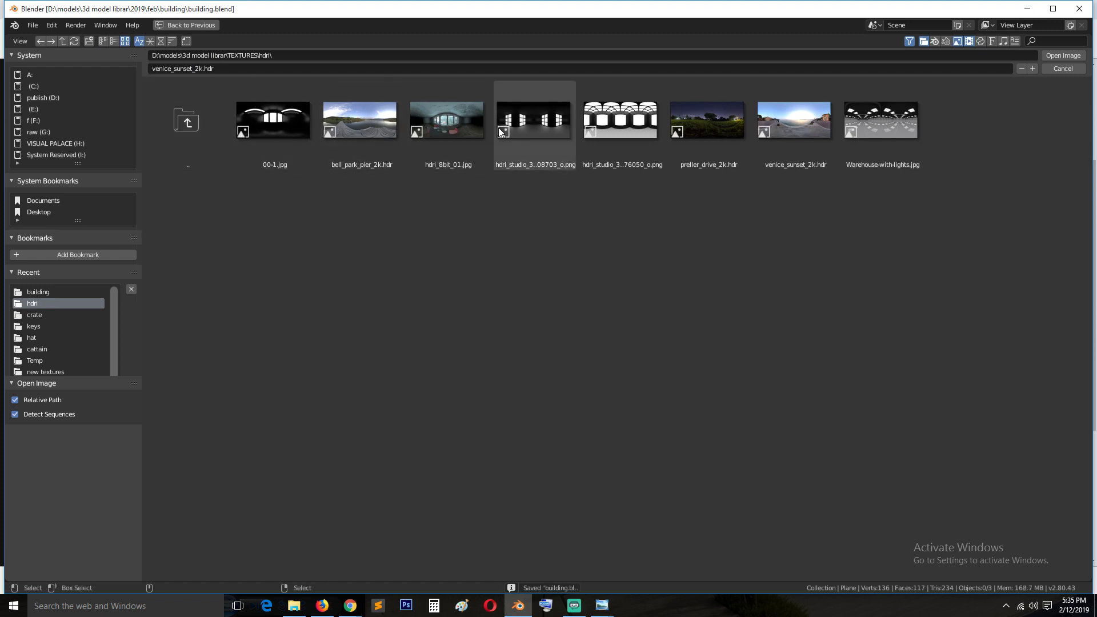
{"action": "left_click", "coordinate": [716, 132]}
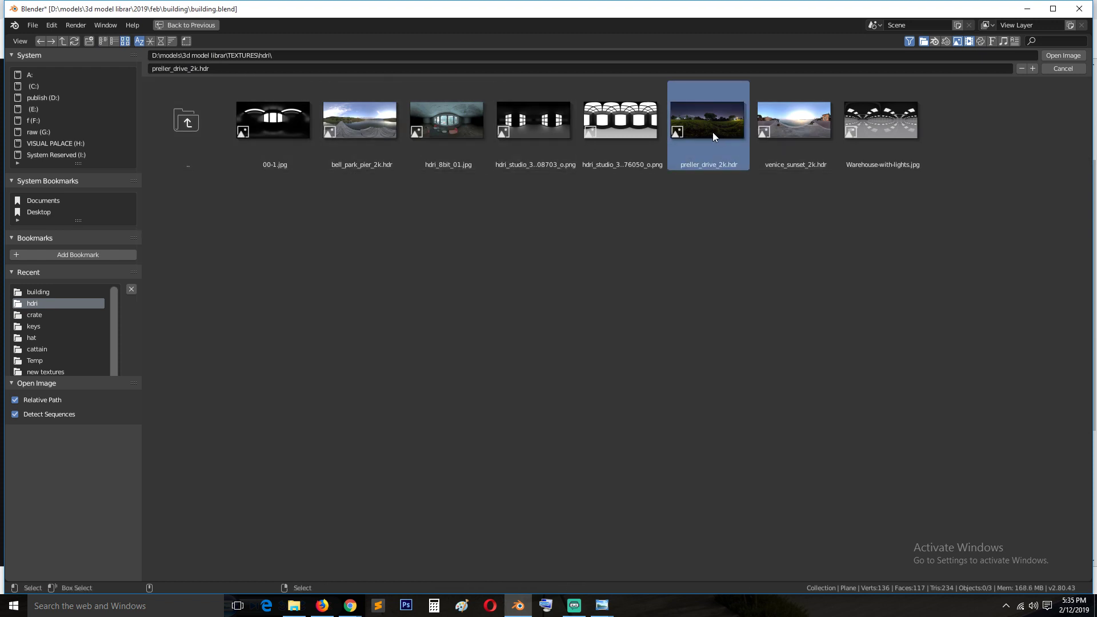
{"action": "double_click", "coordinate": [713, 133]}
{"action": "scroll", "coordinate": [696, 190], "scroll_direction": "down", "scroll_amount": 3}
{"action": "scroll", "coordinate": [689, 210], "scroll_direction": "up", "scroll_amount": 10}
{"action": "key", "text": "grave"}
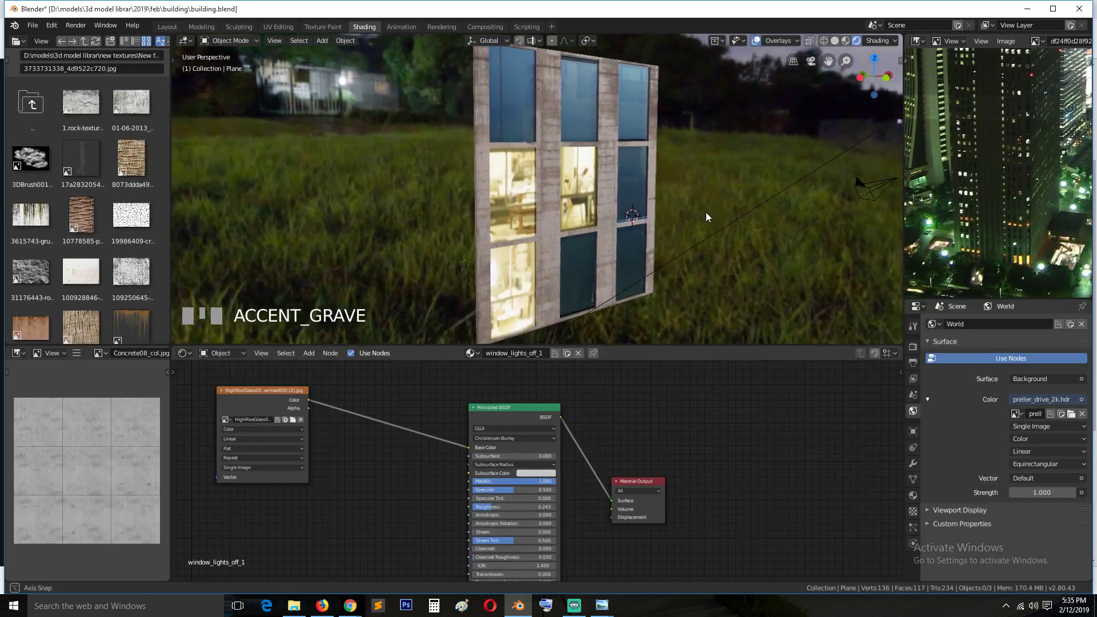
{"action": "scroll", "coordinate": [720, 203], "scroll_direction": "down", "scroll_amount": 4}
{"action": "key", "text": "ctrl+s"}
Move the sun light higher above the facade
{"action": "left_click", "coordinate": [770, 146]}
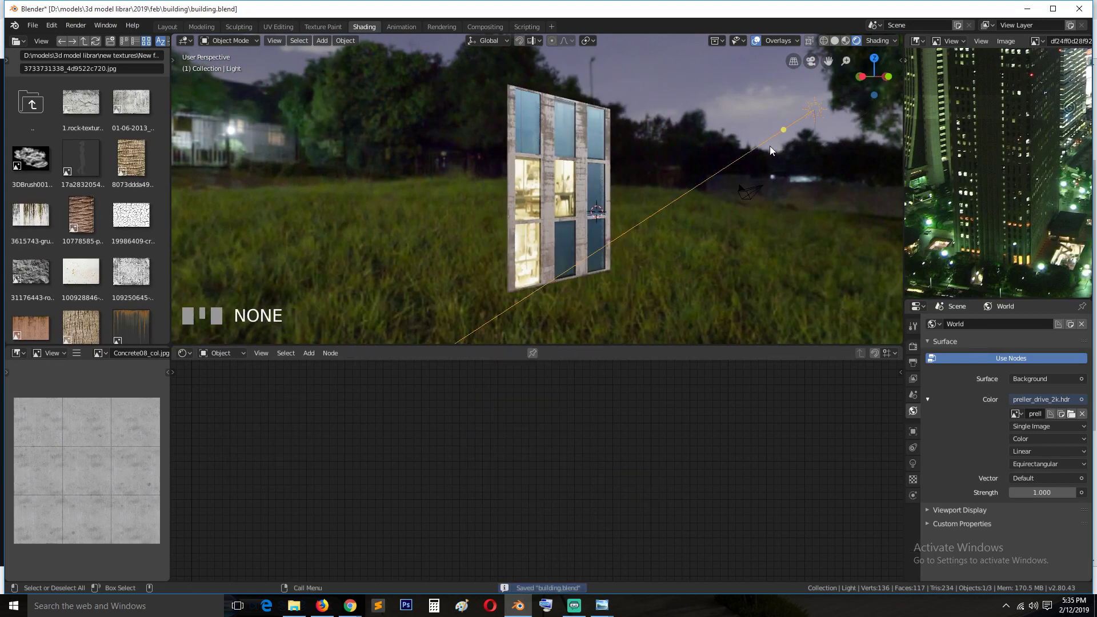
{"action": "key", "text": "g"}
{"action": "left_click", "coordinate": [779, 155]}
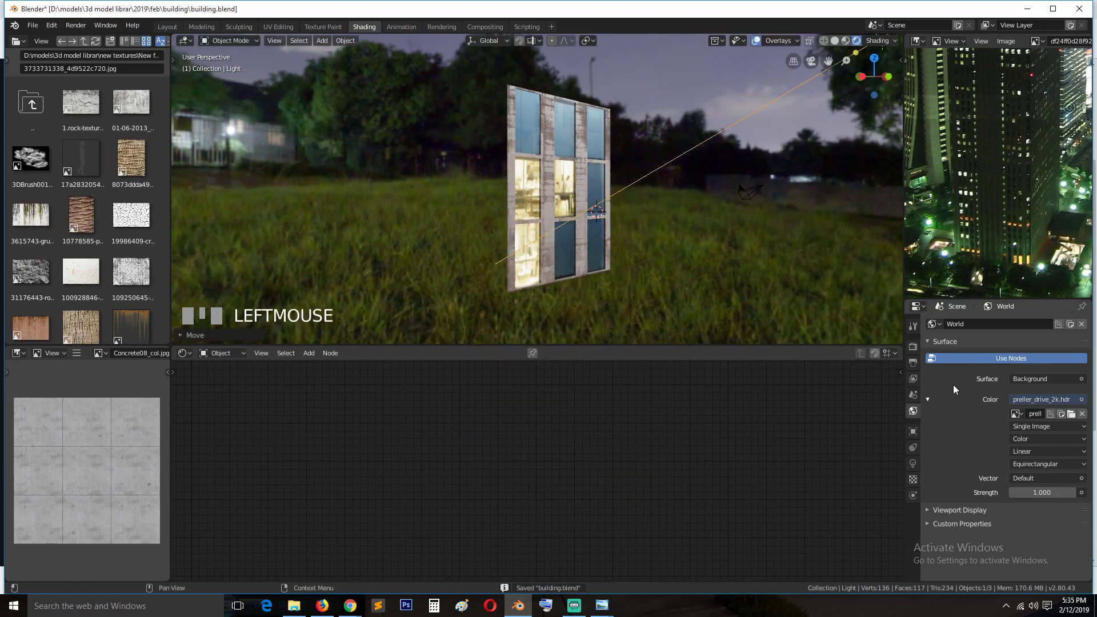
{"action": "scroll", "coordinate": [857, 256], "scroll_direction": "down", "scroll_amount": 2}
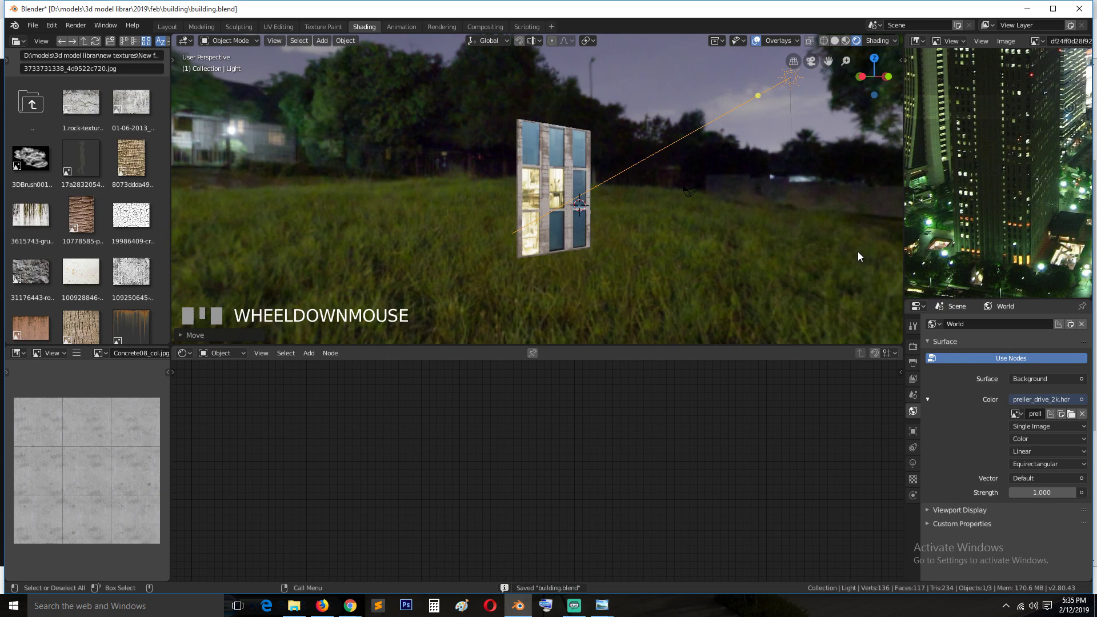
Set the sun light's Energy to 0.2, check the night look of the facade, and save the file
{"action": "left_click", "coordinate": [912, 463]}
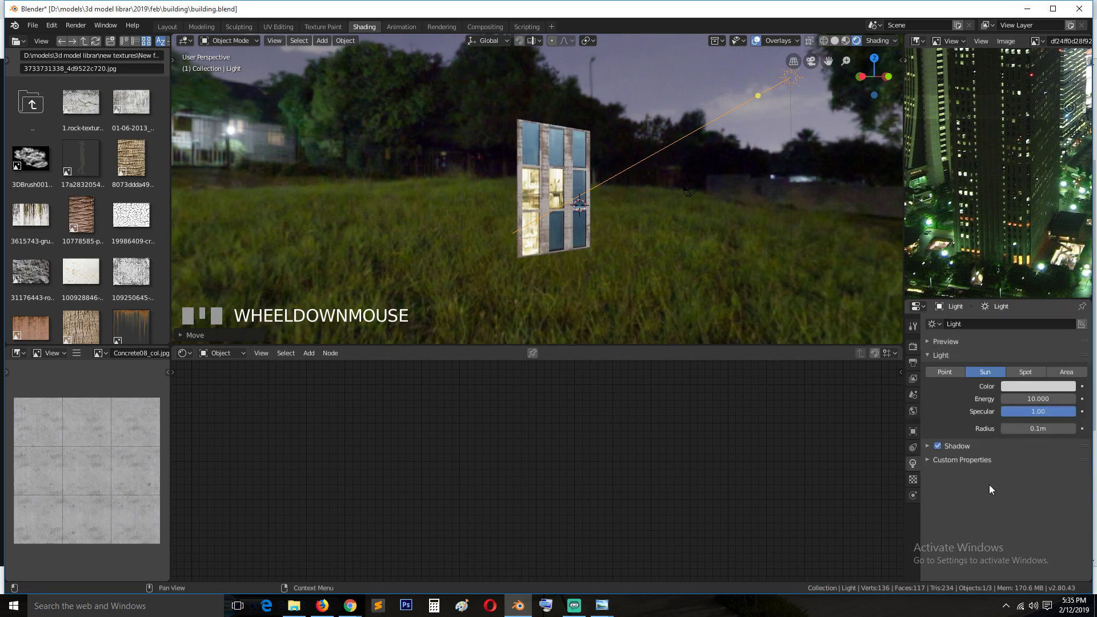
{"action": "left_click", "coordinate": [1032, 400]}
{"action": "type", "text": "0.2"}
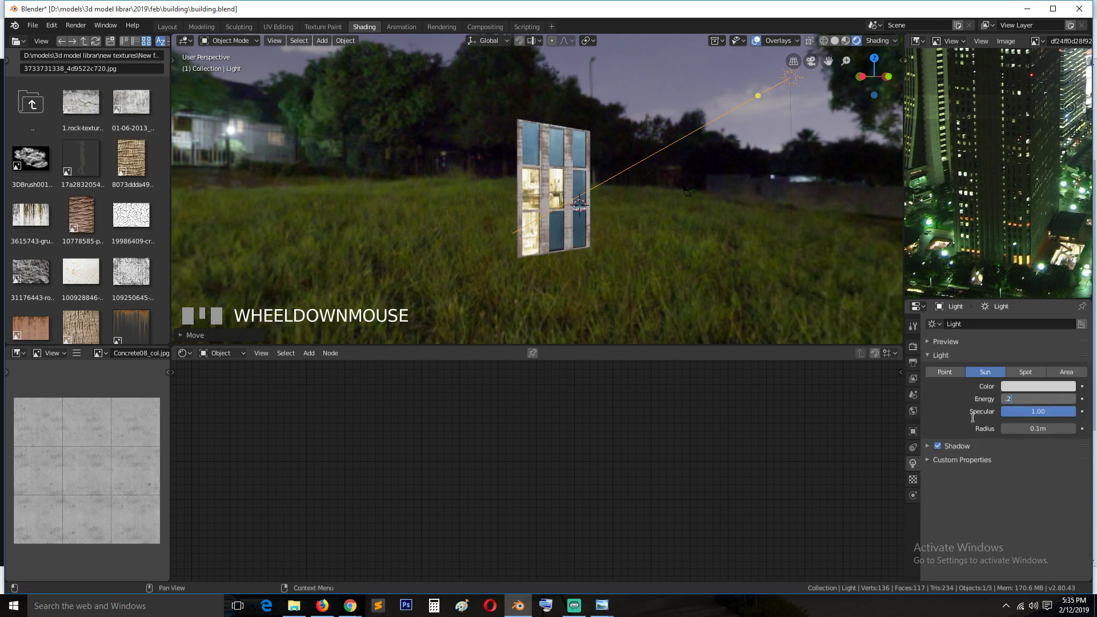
{"action": "left_click", "coordinate": [960, 408]}
{"action": "scroll", "coordinate": [522, 207], "scroll_direction": "up", "scroll_amount": 4}
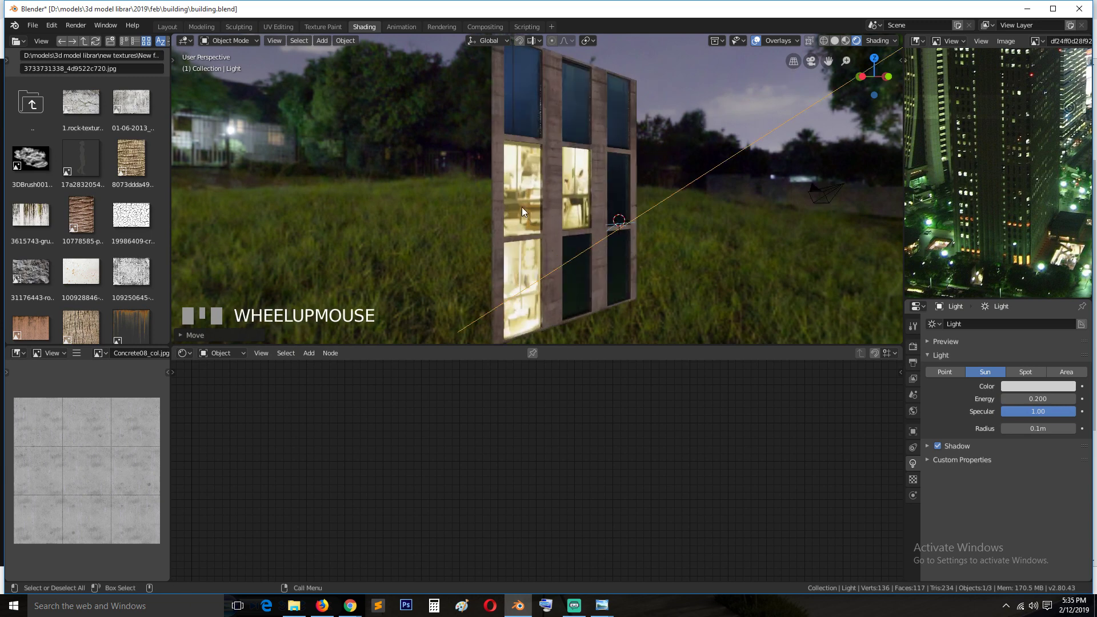
{"action": "key", "text": "grave"}
{"action": "middle_click_drag", "start_coordinate": [498, 205], "coordinate": [514, 211]}
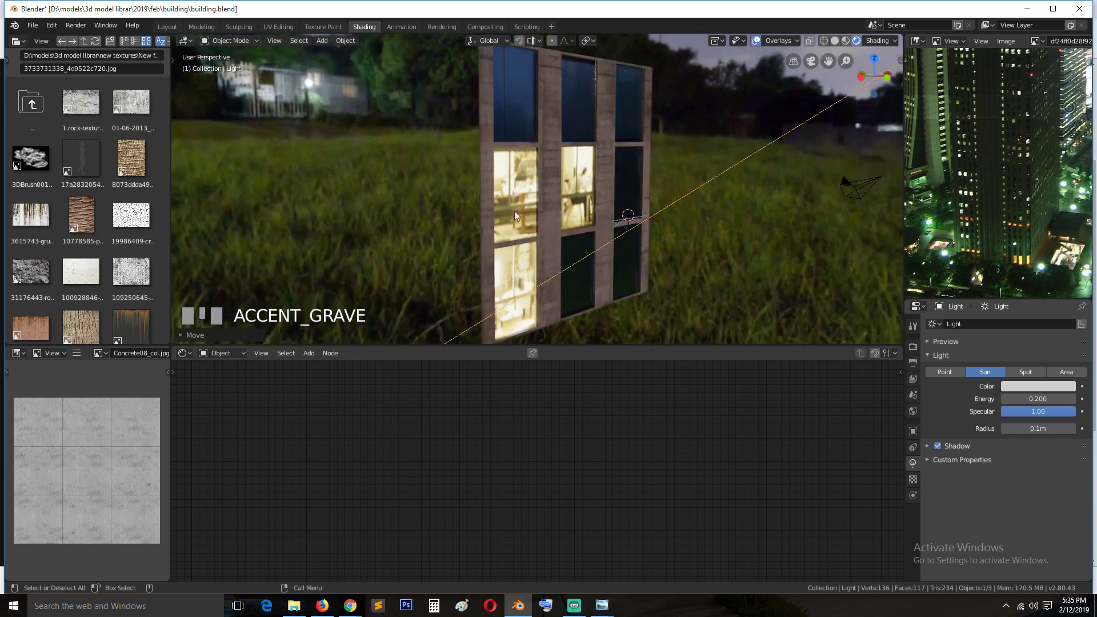
{"action": "key", "text": "ctrl+s"}
{"action": "scroll", "coordinate": [680, 226], "scroll_direction": "down", "scroll_amount": 2}
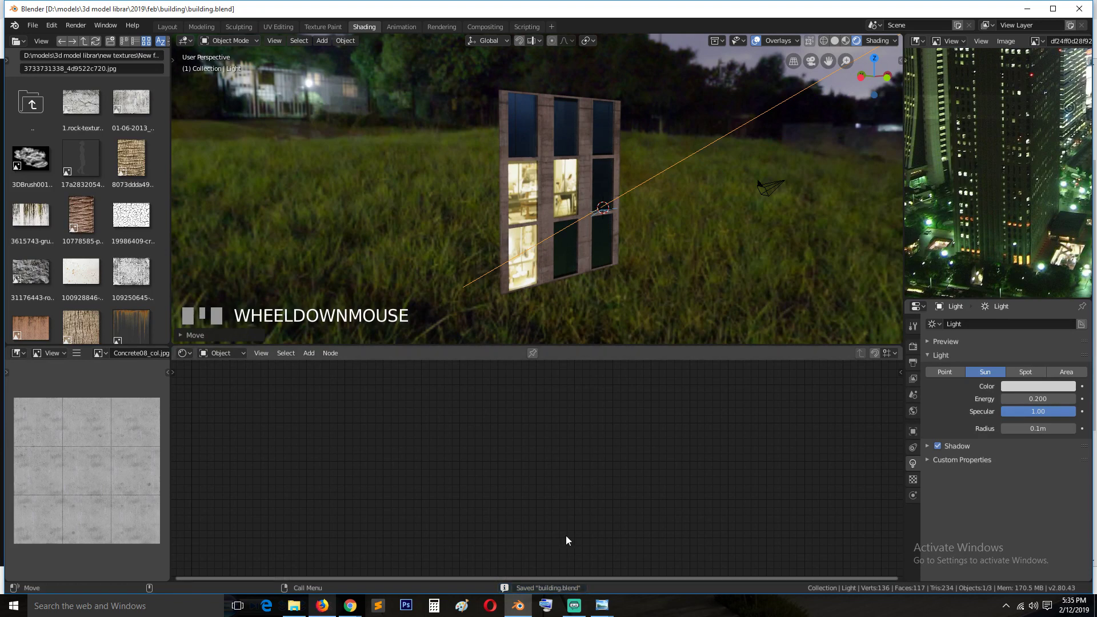
Deselect the sun light and save the file
{"action": "key", "text": "alt+Tab"}
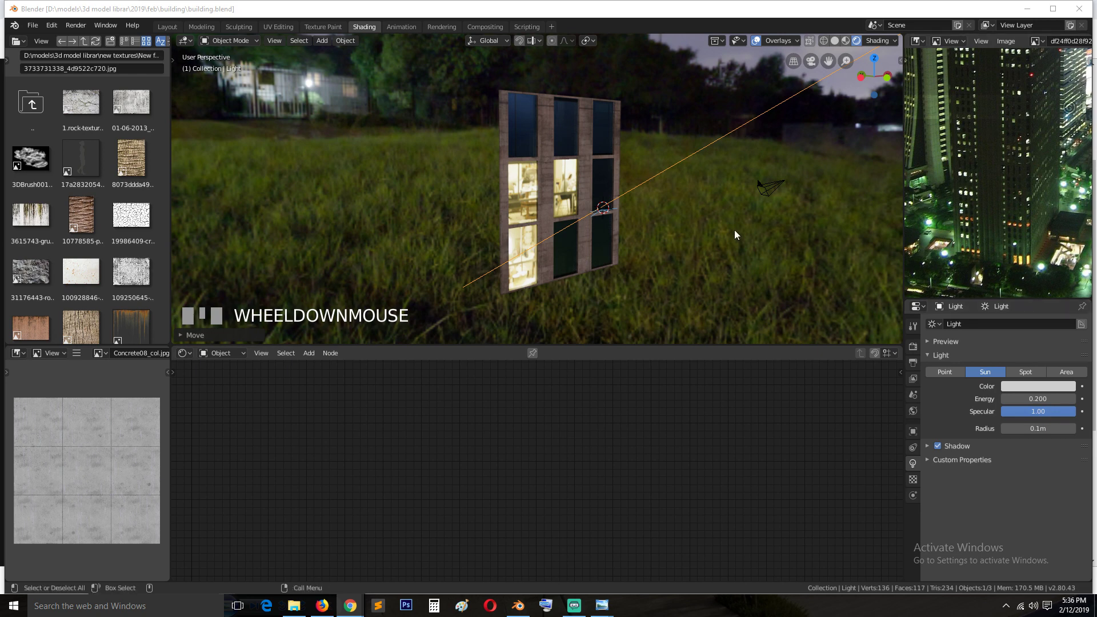
{"action": "left_click", "coordinate": [749, 217]}
{"action": "key", "text": "ctrl+s"}
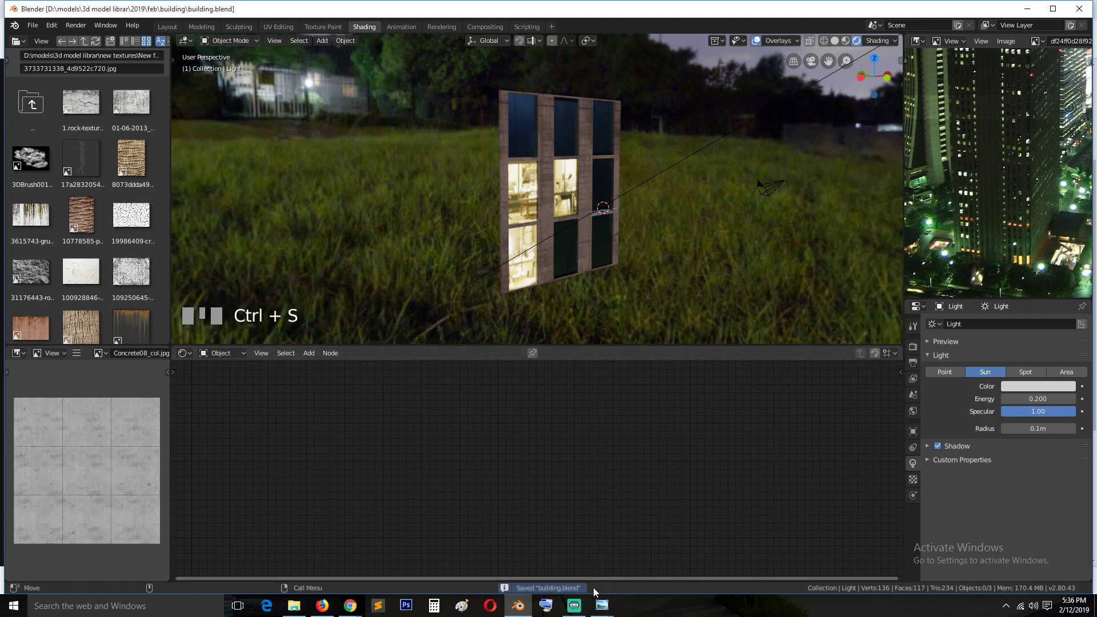